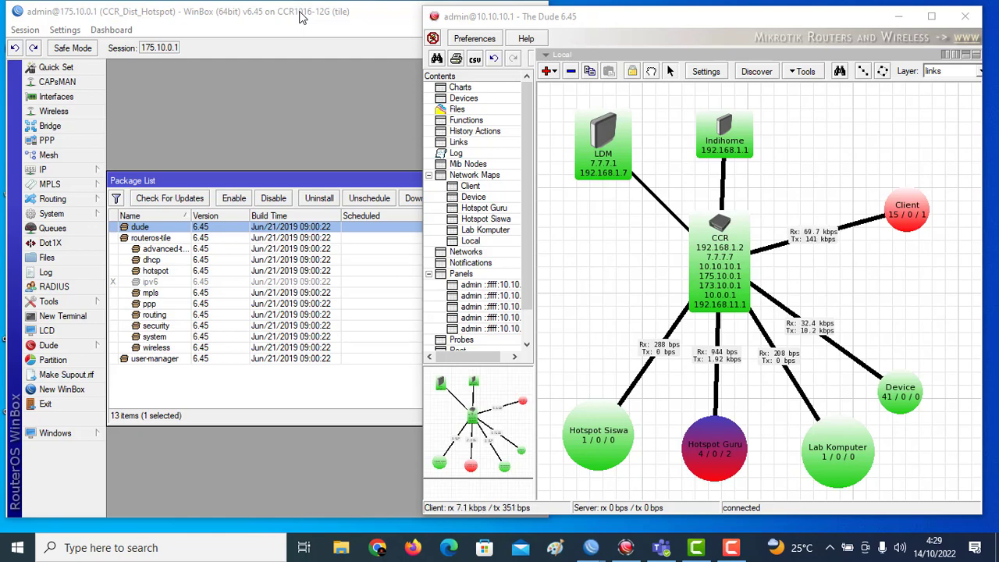
View the router's package list in WinBox and return to The Dude's network map.
click(303, 17)
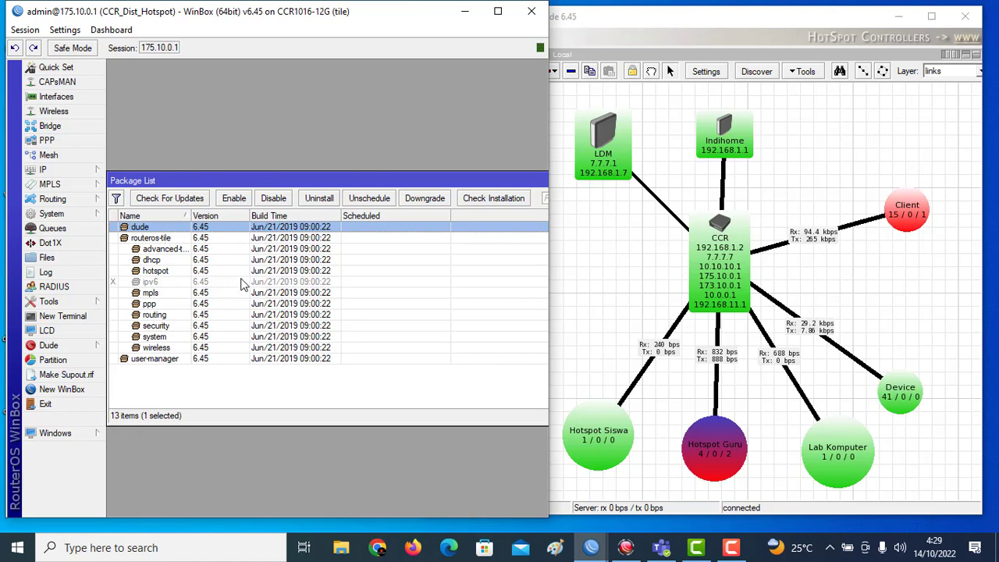
click(642, 27)
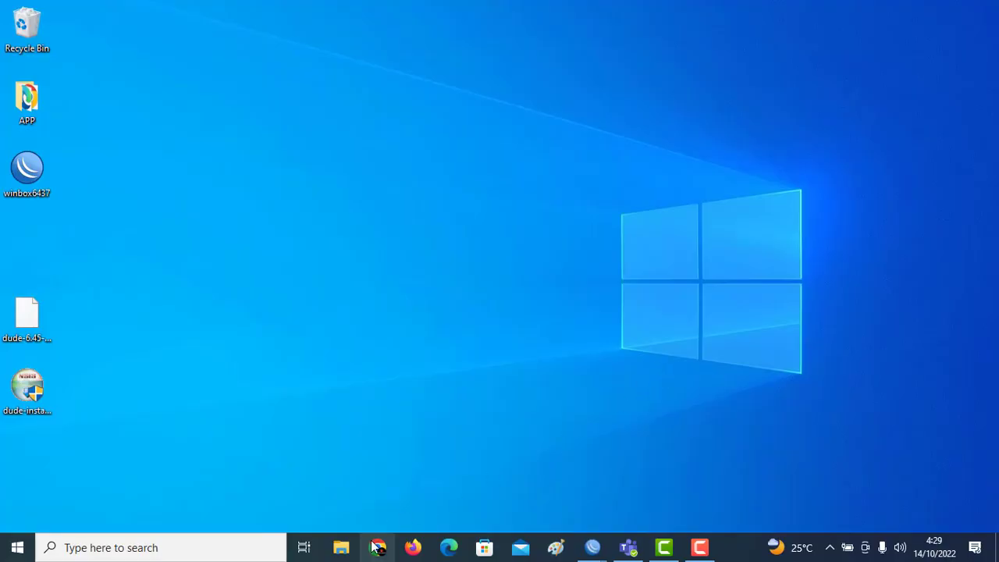
Move the dude-6.45-tile.npk package and the dude-install-6.45 installer to the middle of the desktop.
click(377, 547)
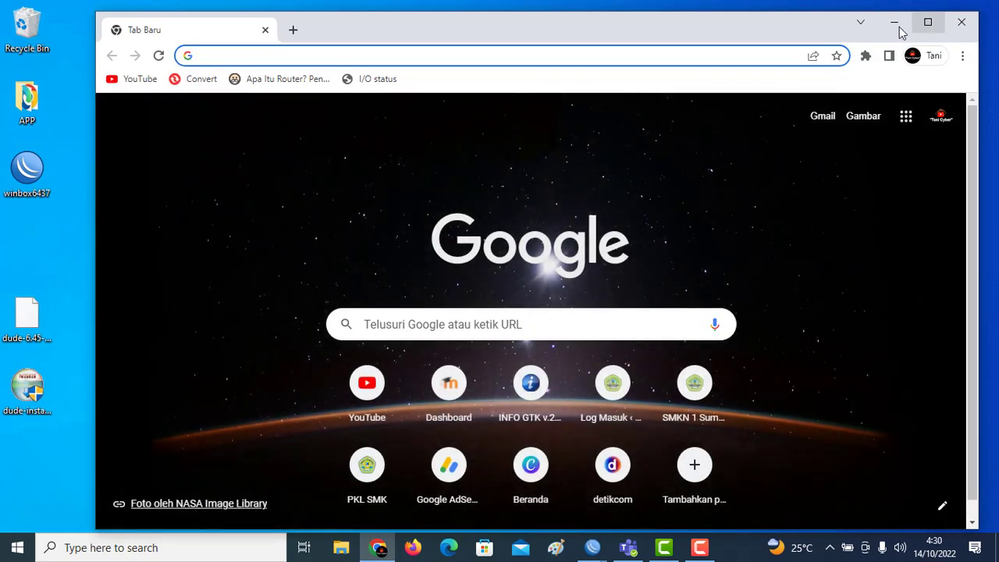
click(895, 22)
click(44, 319)
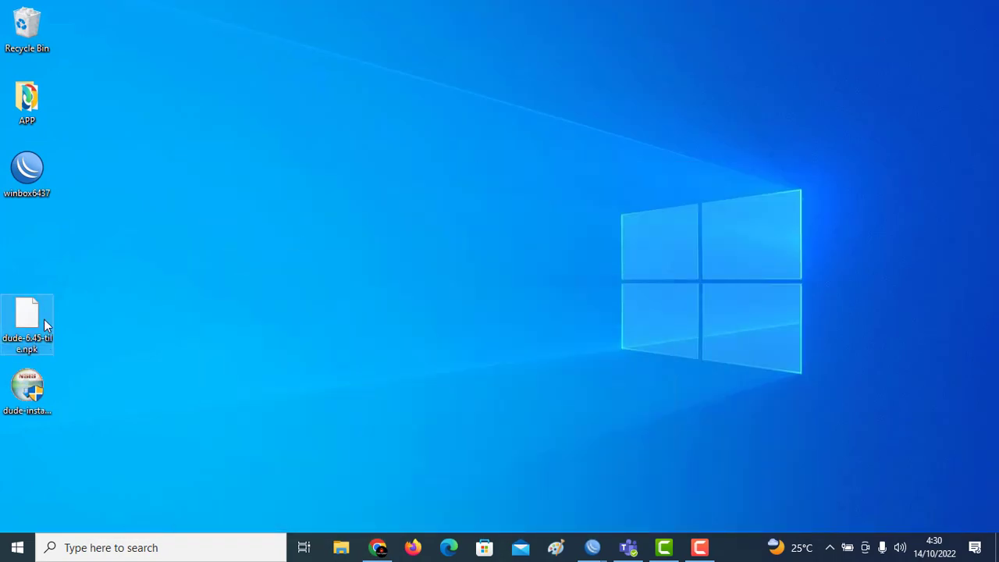
drag(39, 317, 482, 100)
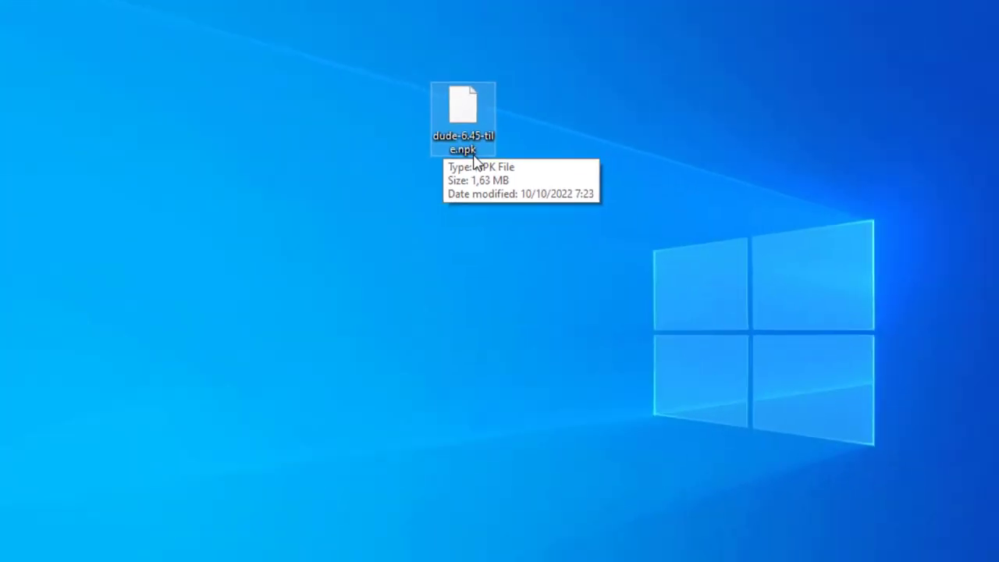
click(29, 383)
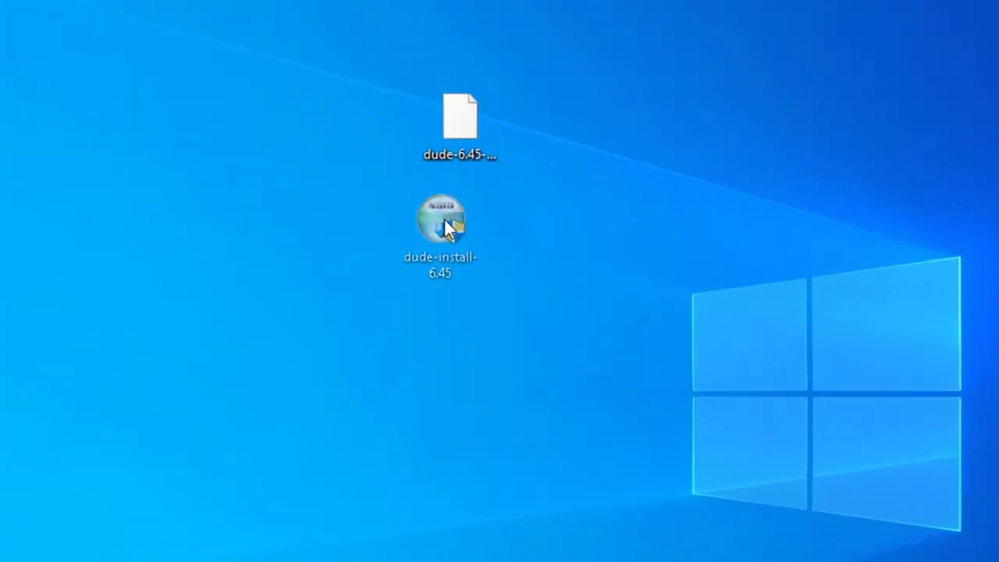
click(444, 221)
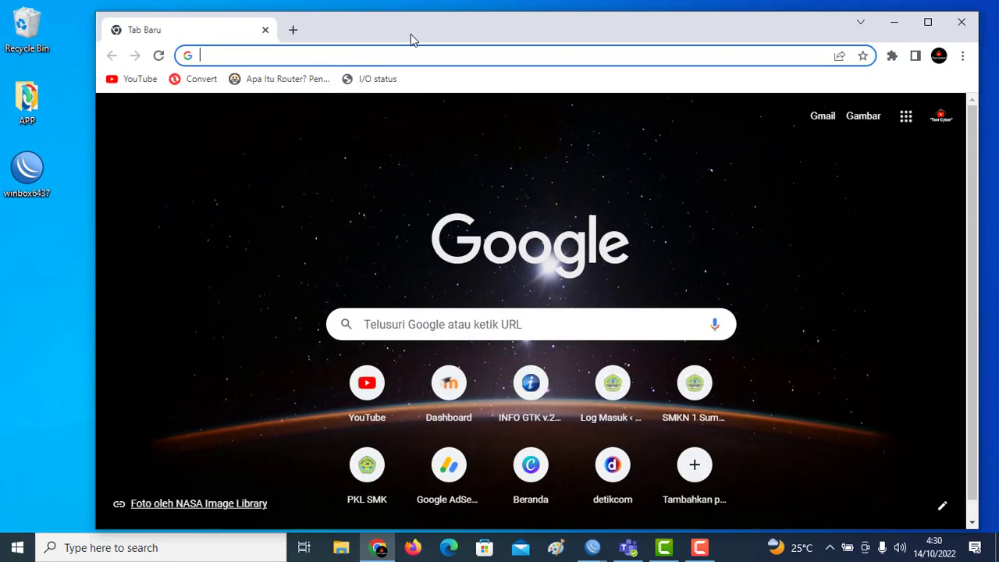
Open the website mikrotik.com in Chrome.
text(mikotik.com)
key(Return)
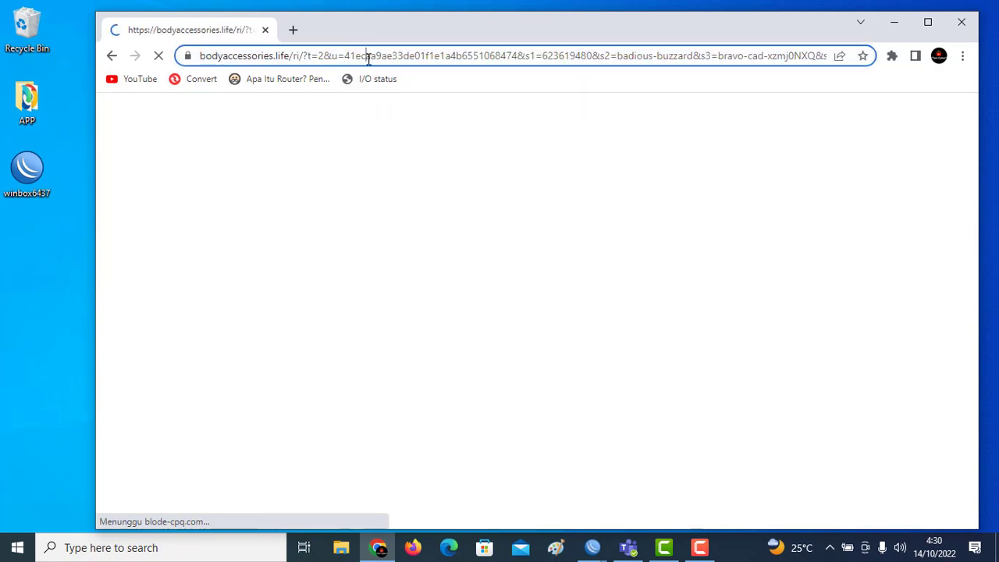
click(368, 56)
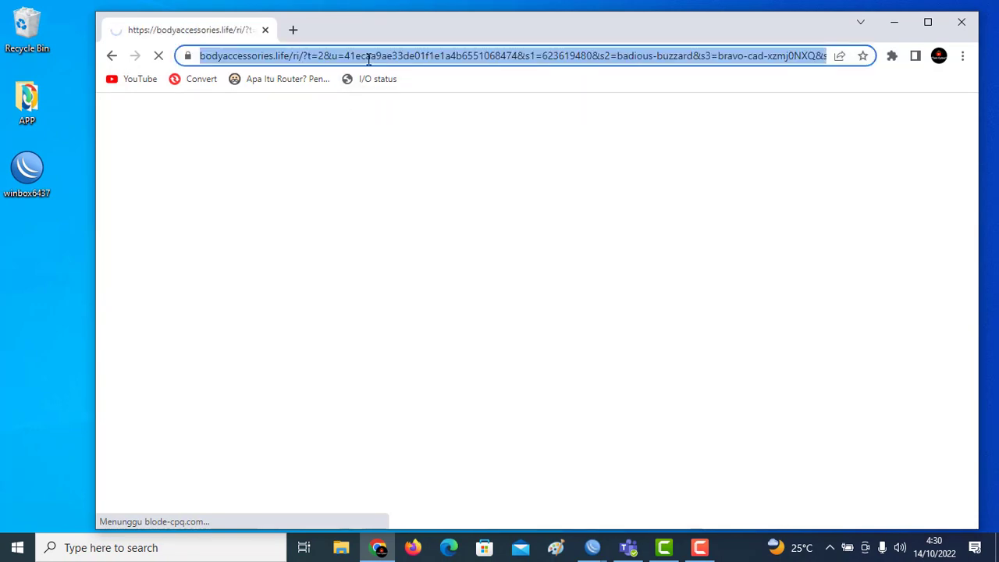
text(mikrotik.com)
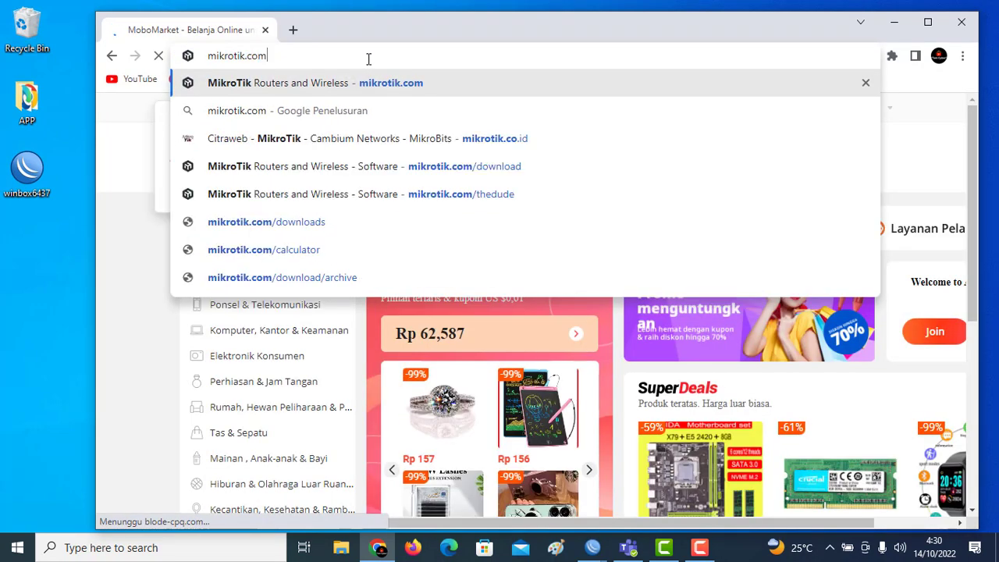
key(Return)
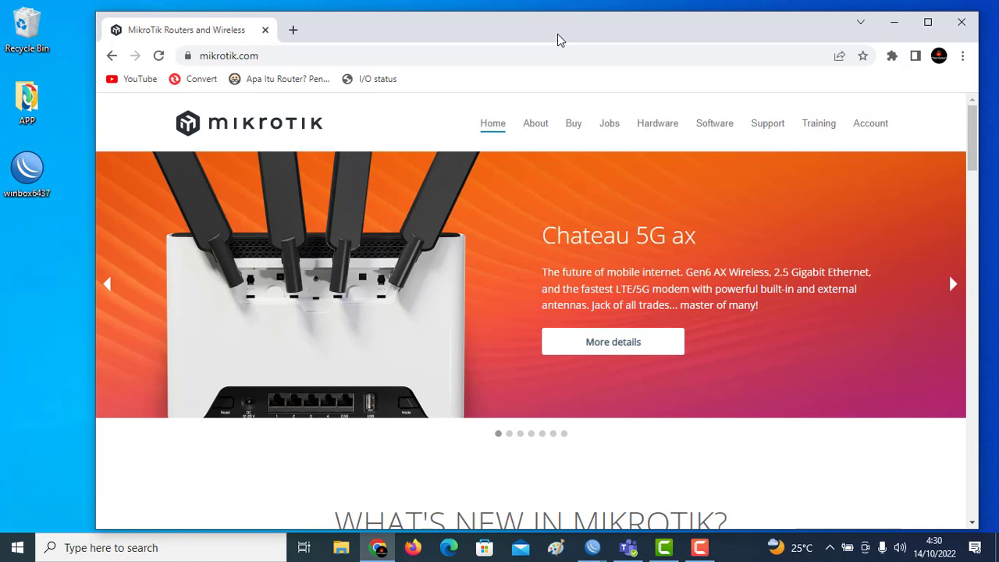
Open The Dude page in the site's Software section and go on to its download page.
click(719, 126)
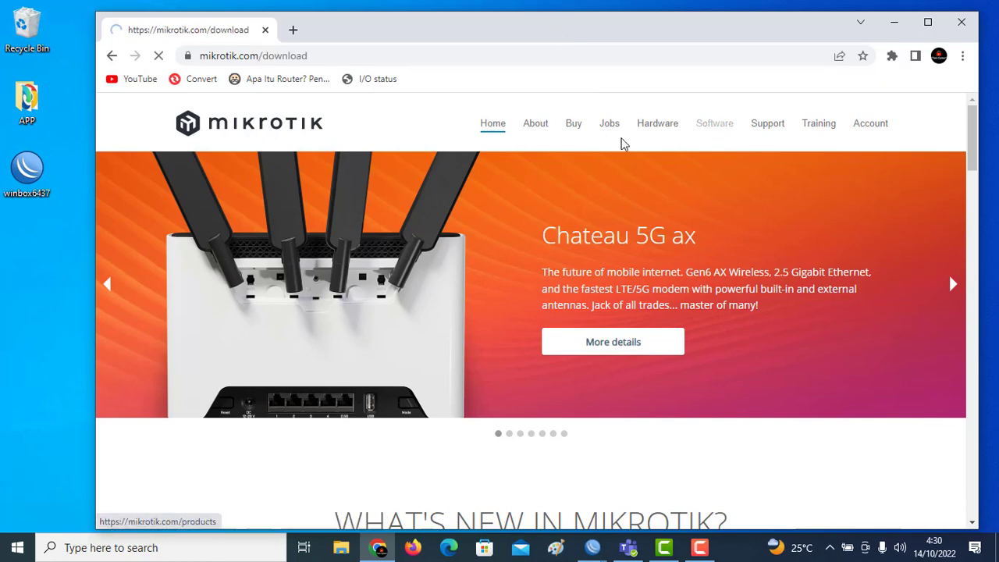
scroll(454, 356, down, 3)
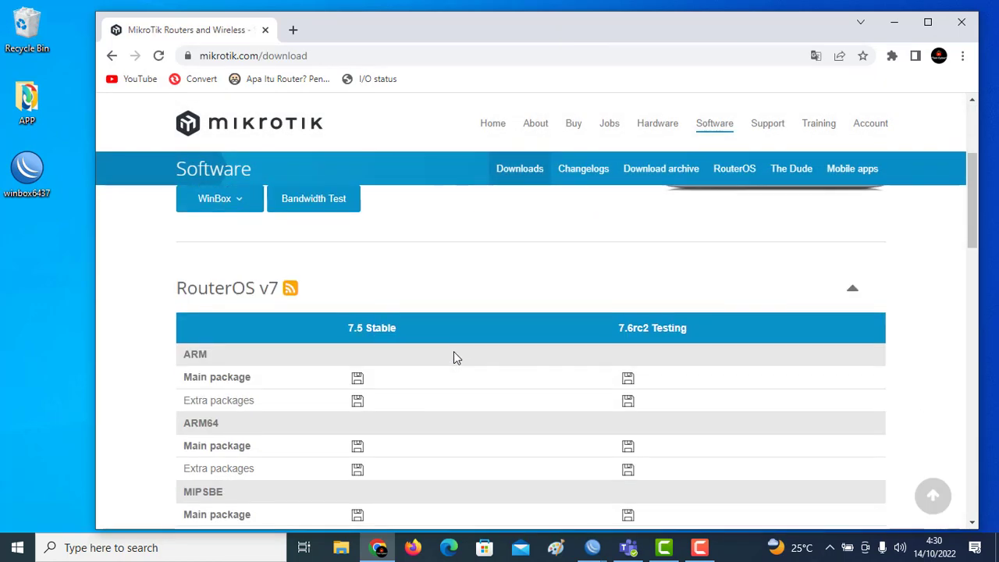
click(789, 170)
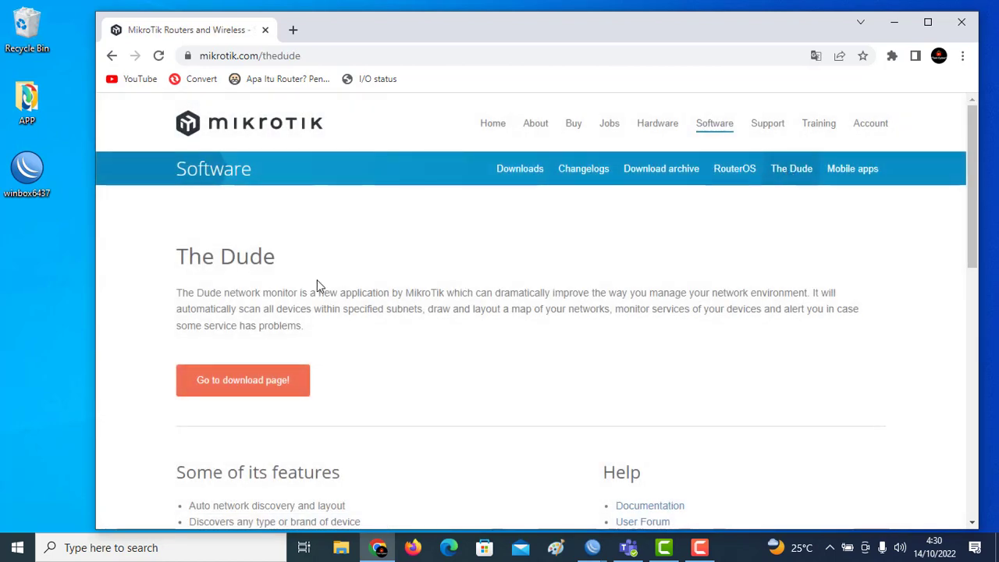
click(258, 390)
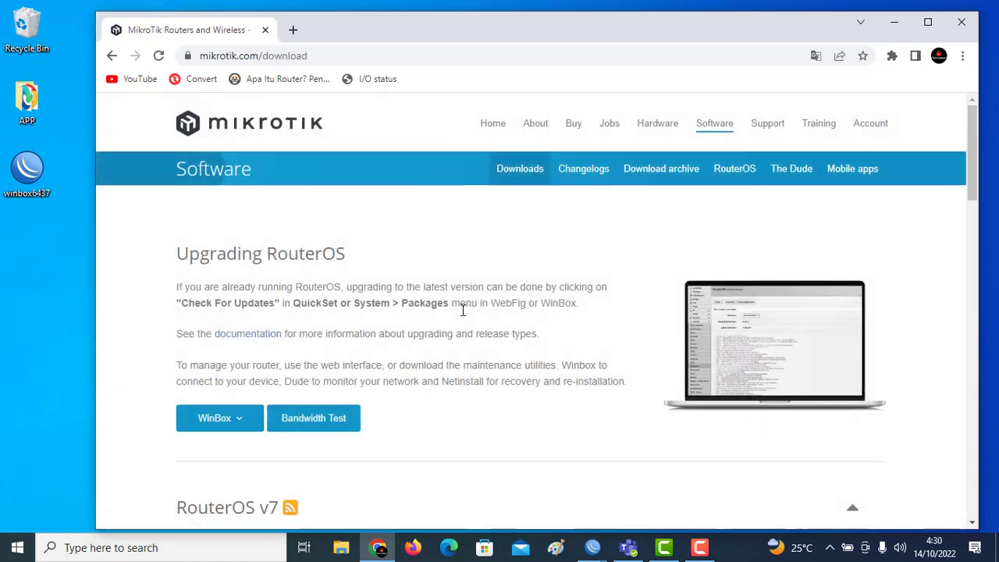
Try to download The Dude client for 7.5 Stable from the General section of the RouterOS v7 list.
scroll(459, 332, down, 3)
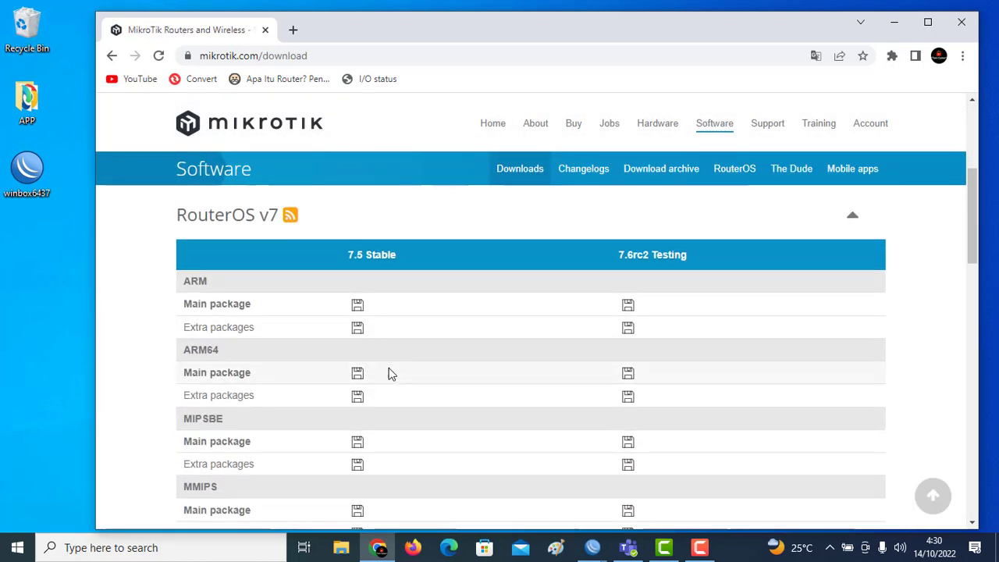
scroll(390, 372, down, 1)
scroll(382, 360, down, 1)
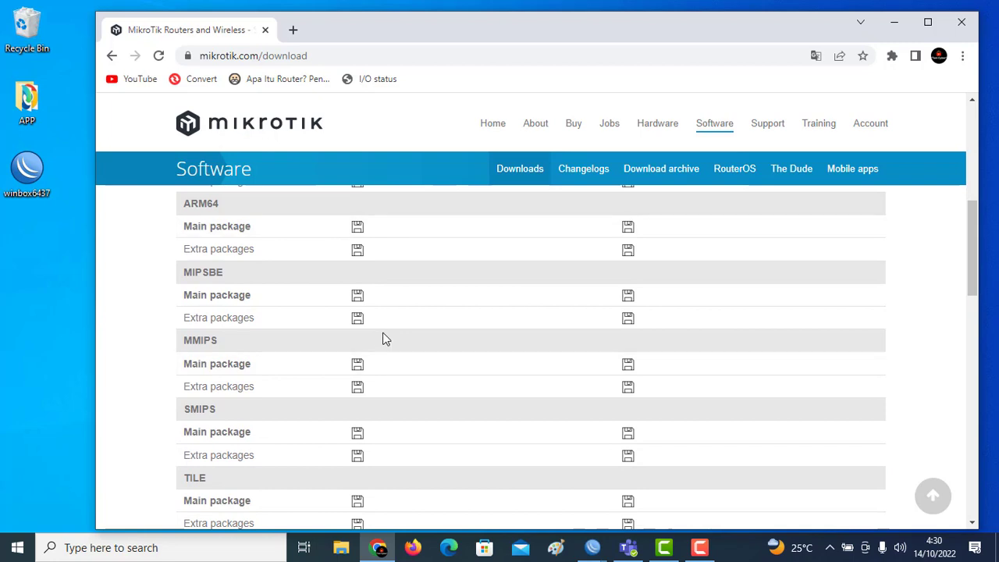
scroll(384, 334, down, 3)
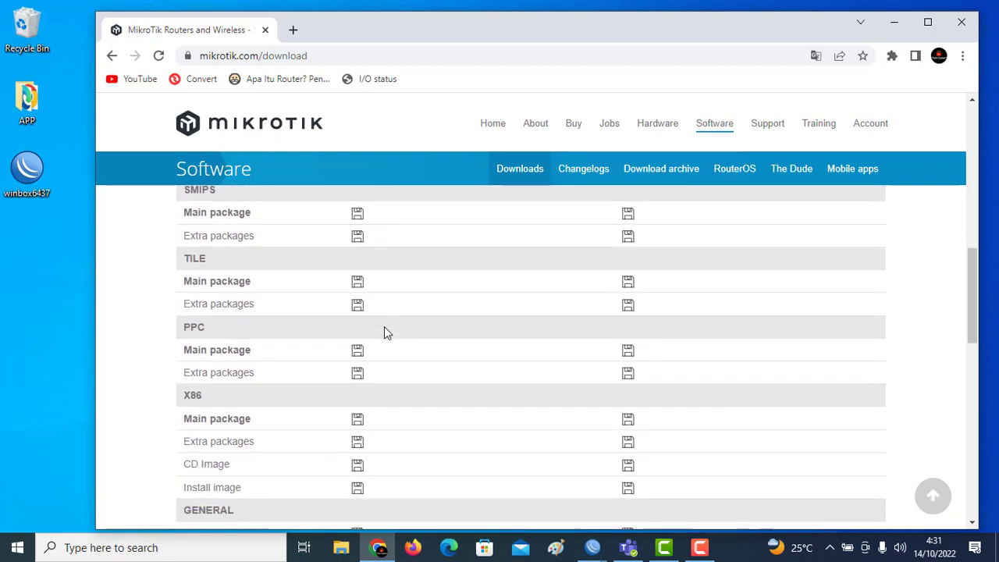
scroll(384, 331, down, 2)
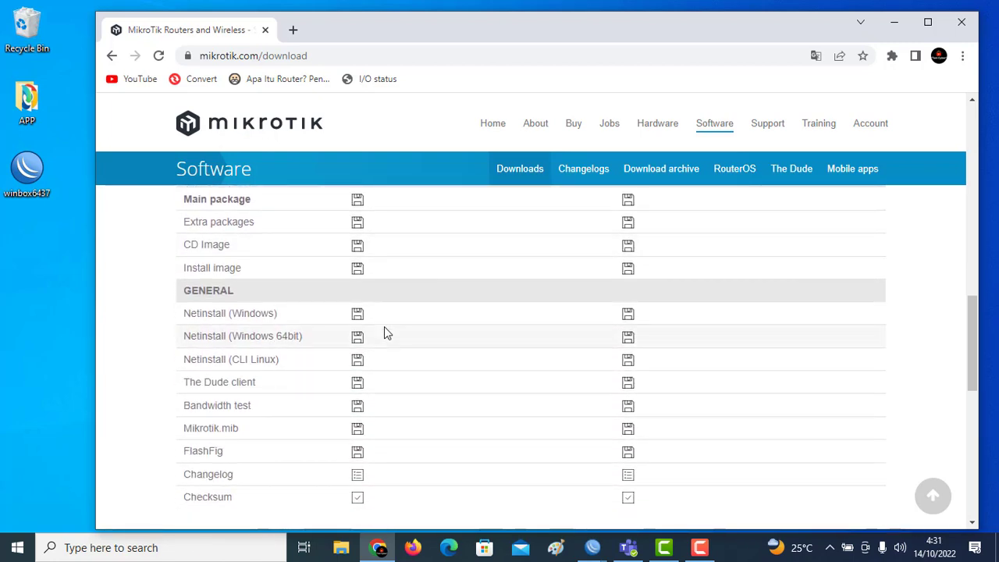
scroll(366, 348, up, 2)
scroll(356, 356, down, 3)
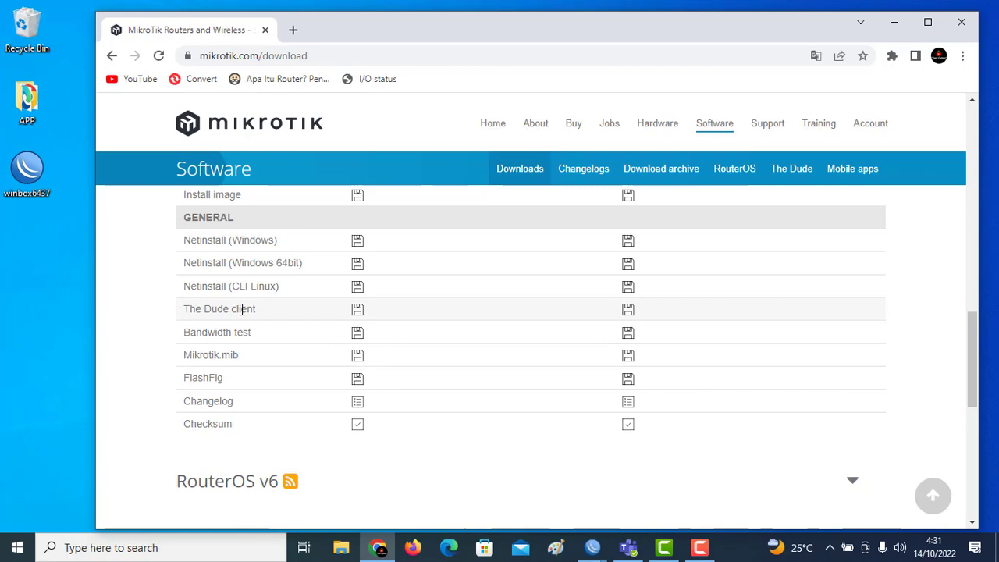
click(357, 311)
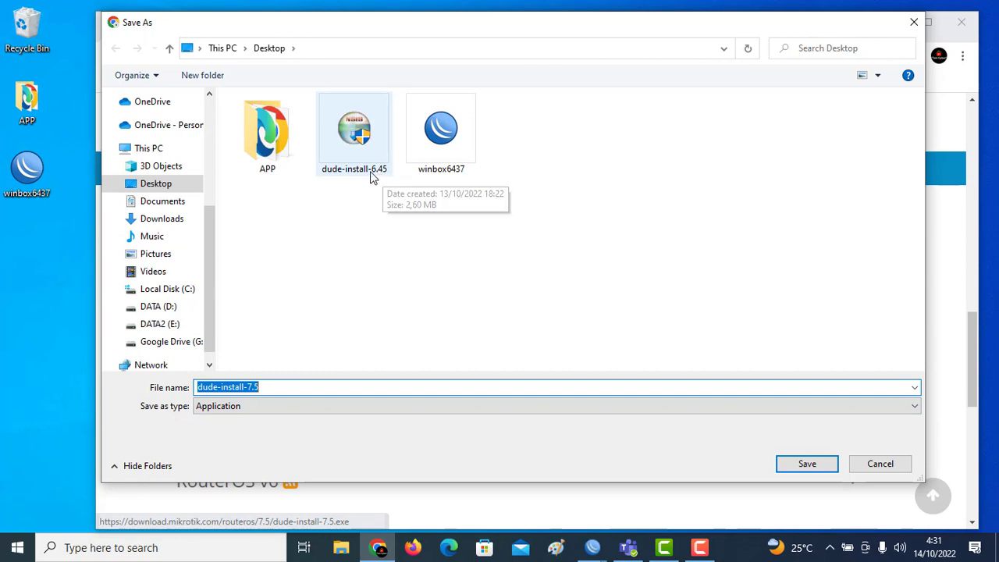
click(865, 465)
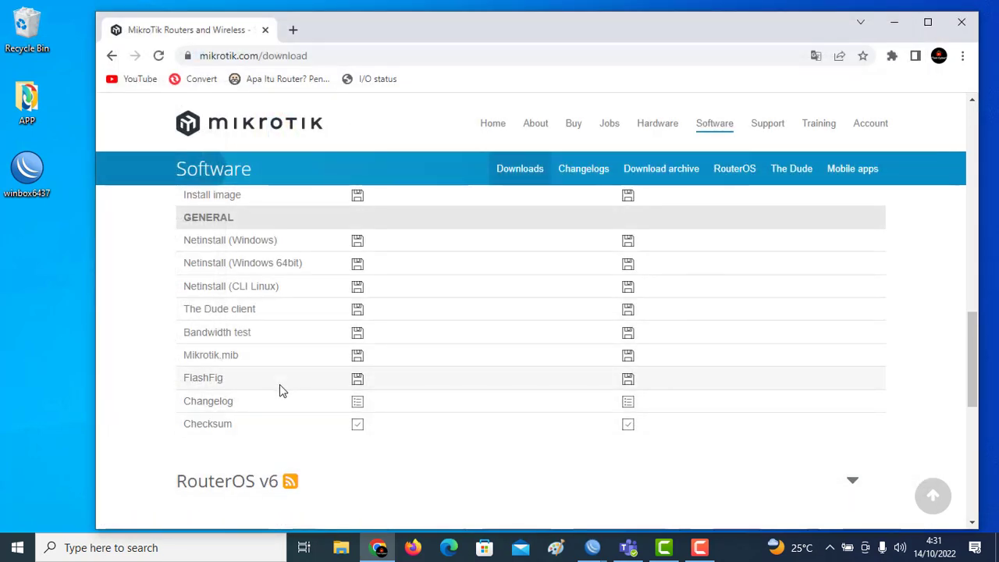
Look over the TILE packages in the RouterOS v7 list and minimise the browser.
scroll(308, 389, up, 2)
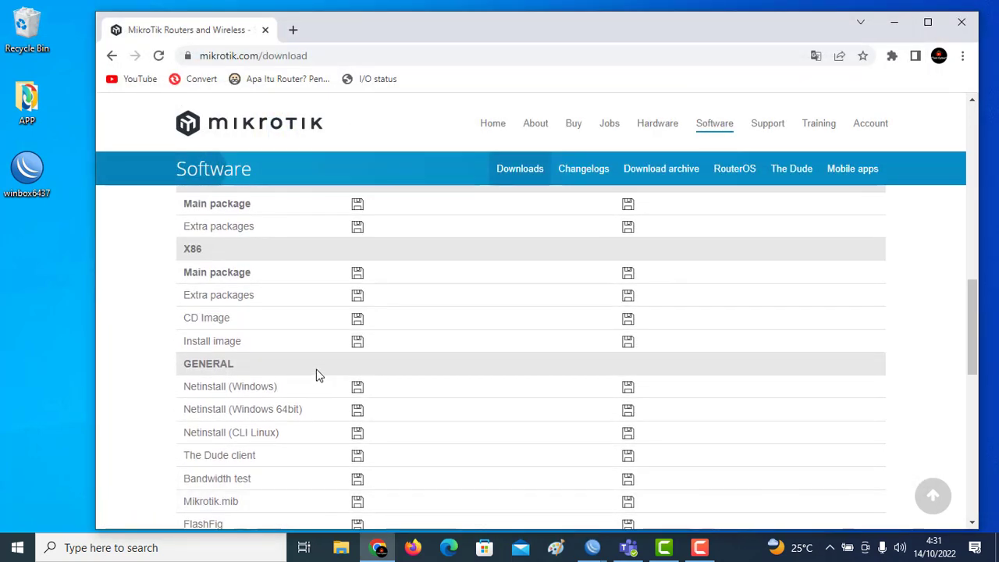
scroll(315, 372, up, 2)
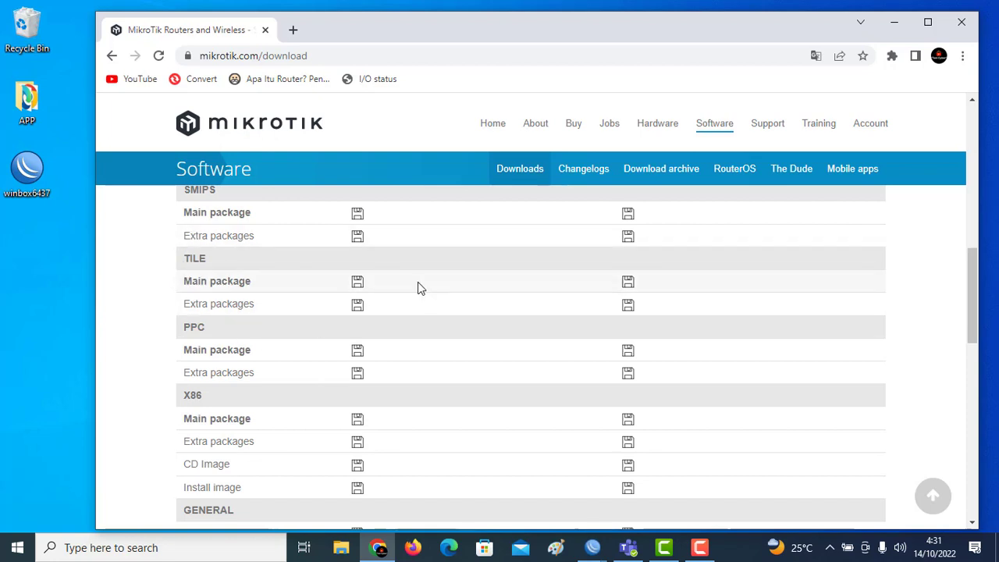
click(894, 22)
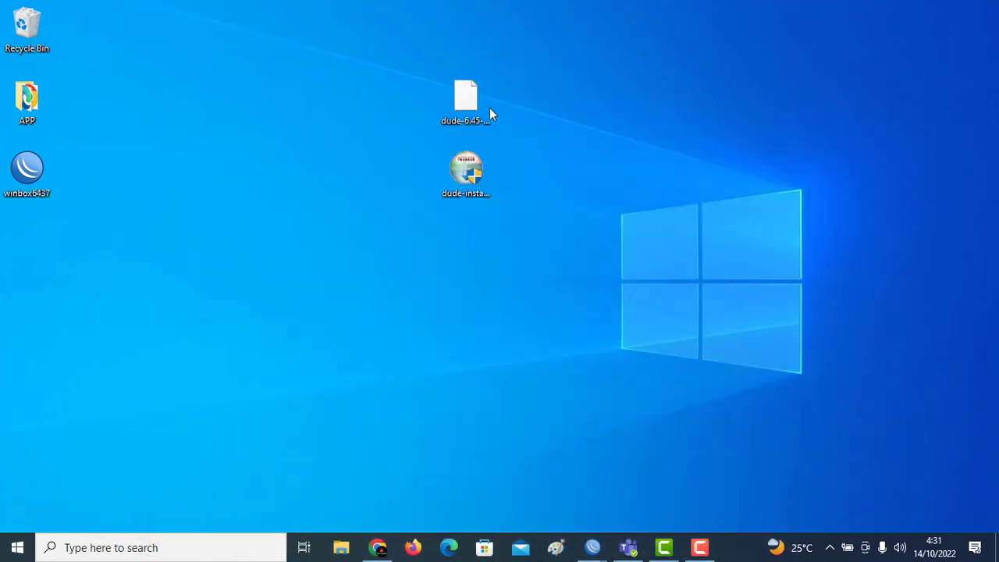
Compare the dude-6.45-tile.npk file with the dude package version in WinBox's package list, then minimise WinBox.
click(481, 100)
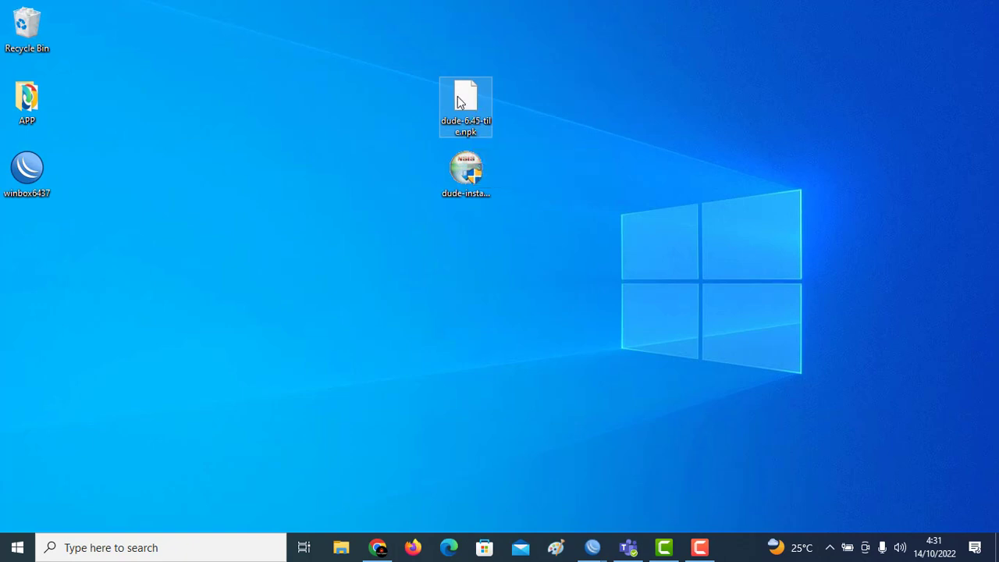
mouse_move(594, 546)
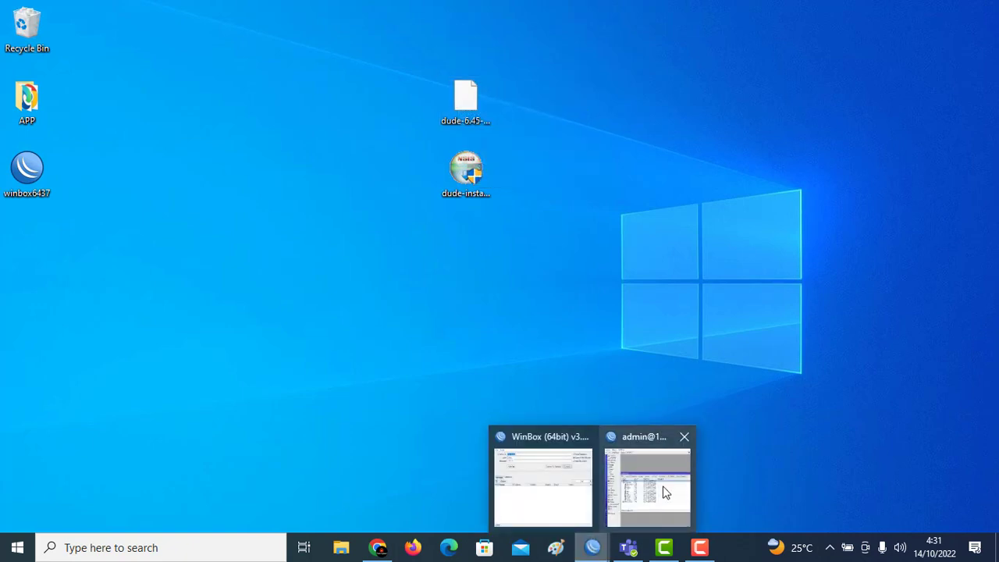
click(664, 488)
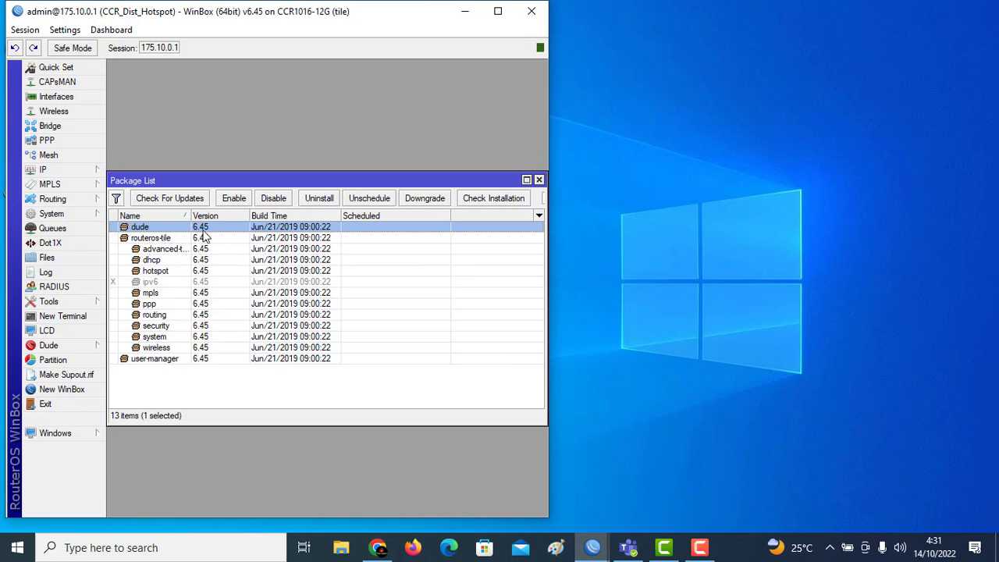
click(471, 16)
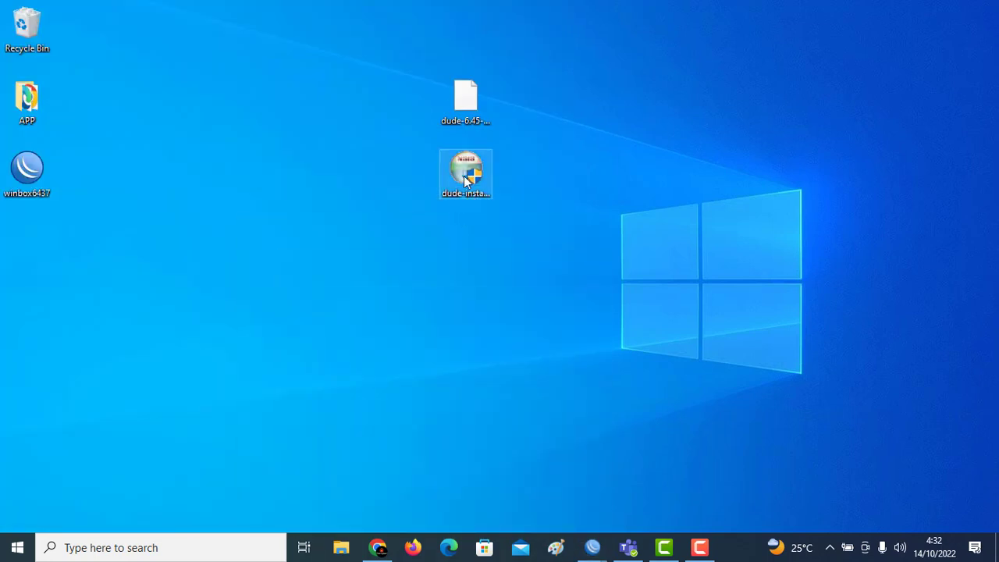
Run the dude-install-6.45 installer, accept the licence agreement and cancel at the component selection.
double_click(463, 175)
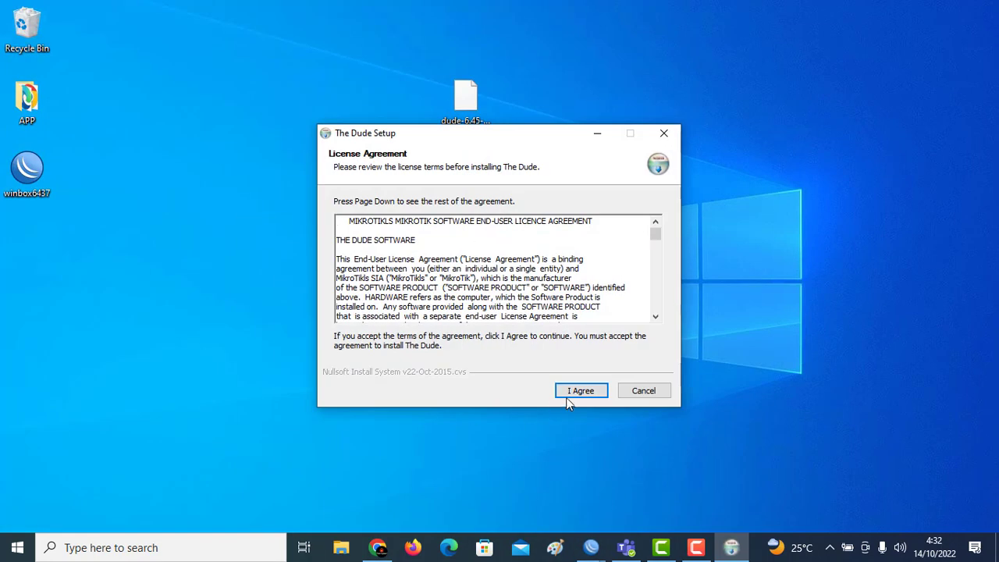
click(578, 390)
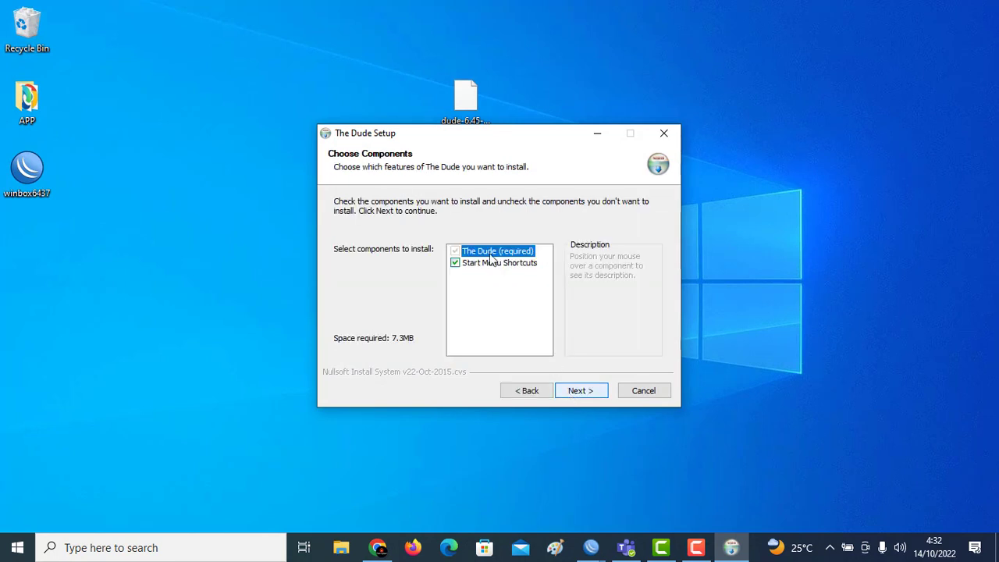
click(641, 395)
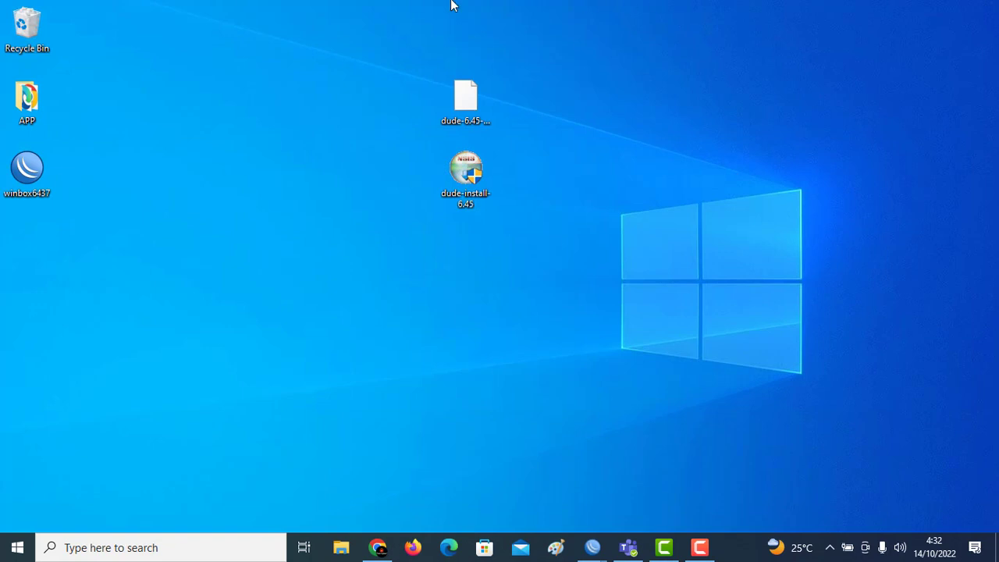
Start The Dude client, view the Local network map and close the program.
click(18, 547)
click(145, 104)
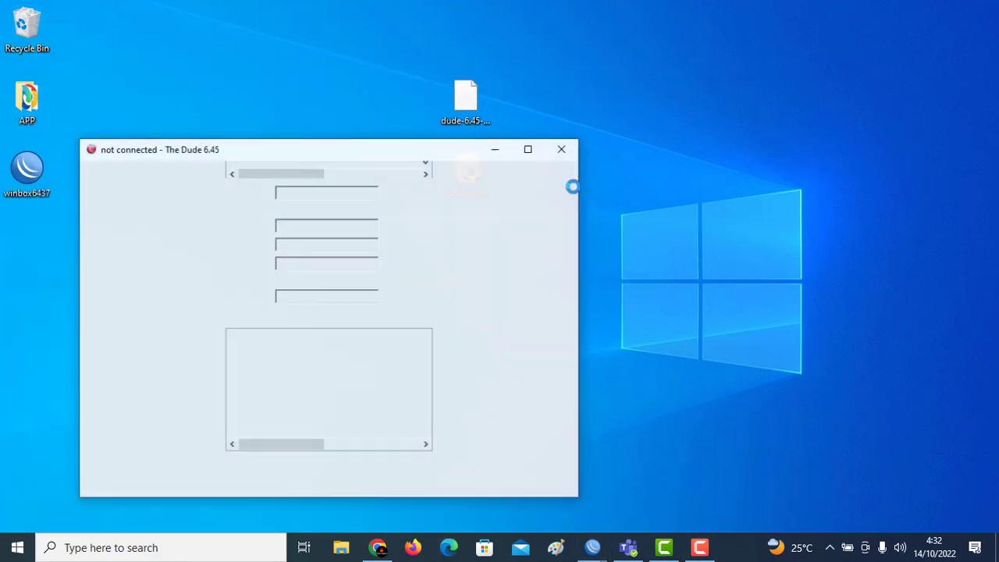
drag(325, 150, 557, 48)
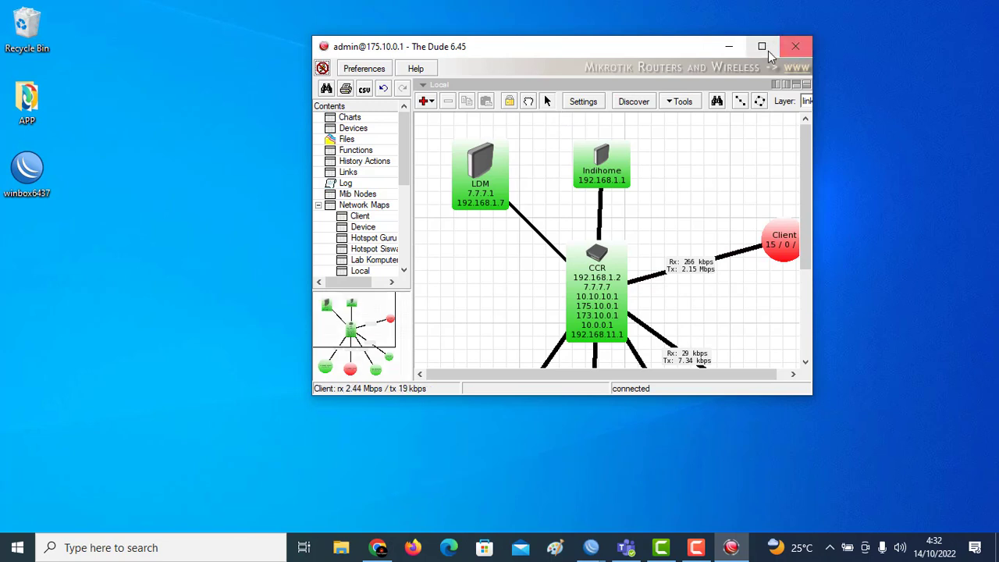
click(794, 48)
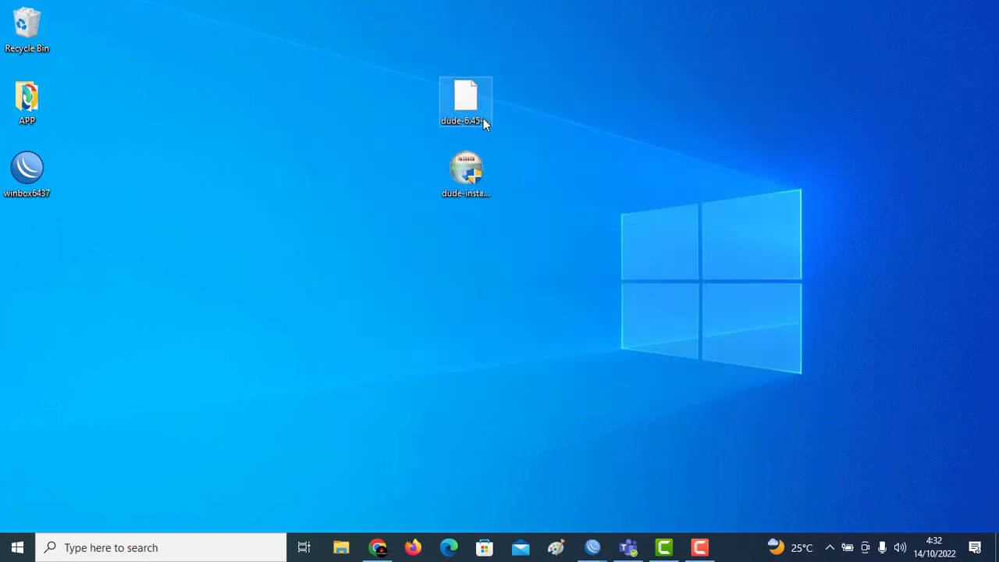
Start The Dude client again and stop its automatic connection to the saved server.
click(3, 553)
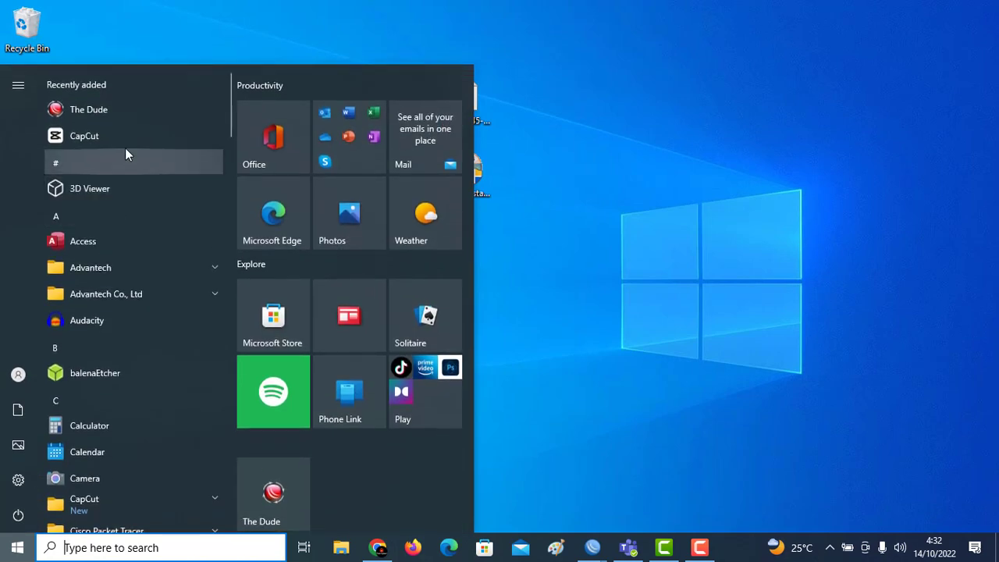
click(129, 113)
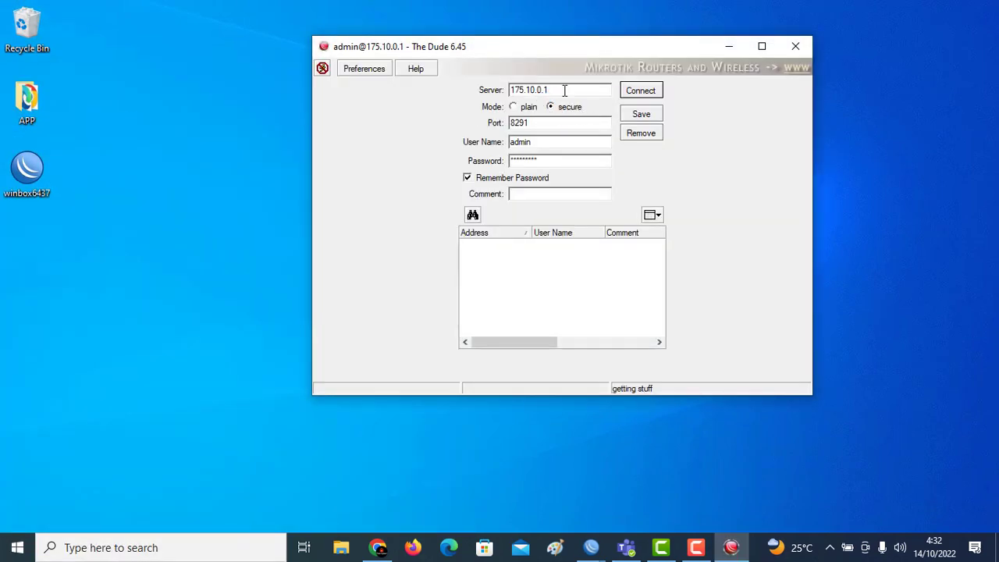
drag(564, 90, 506, 90)
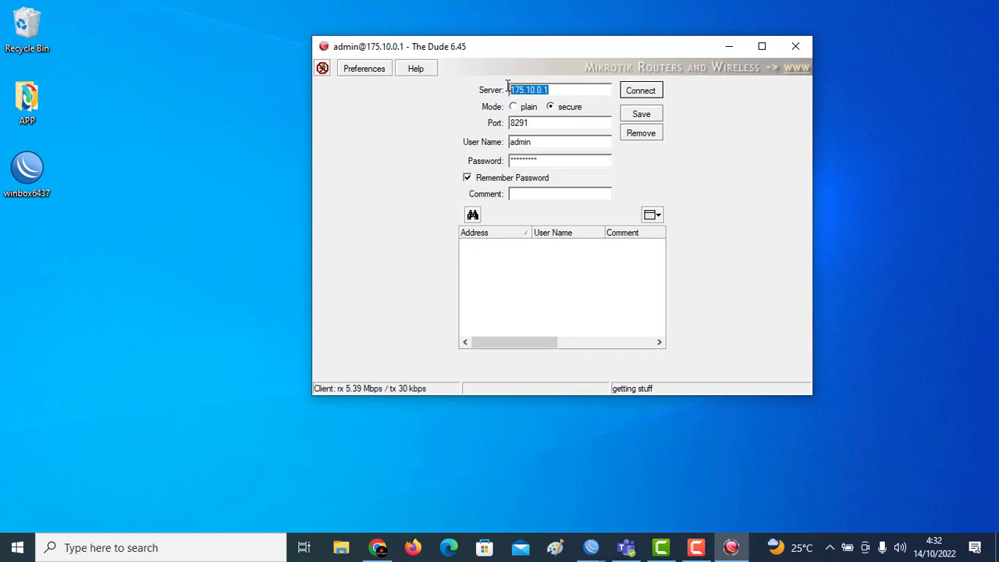
click(325, 70)
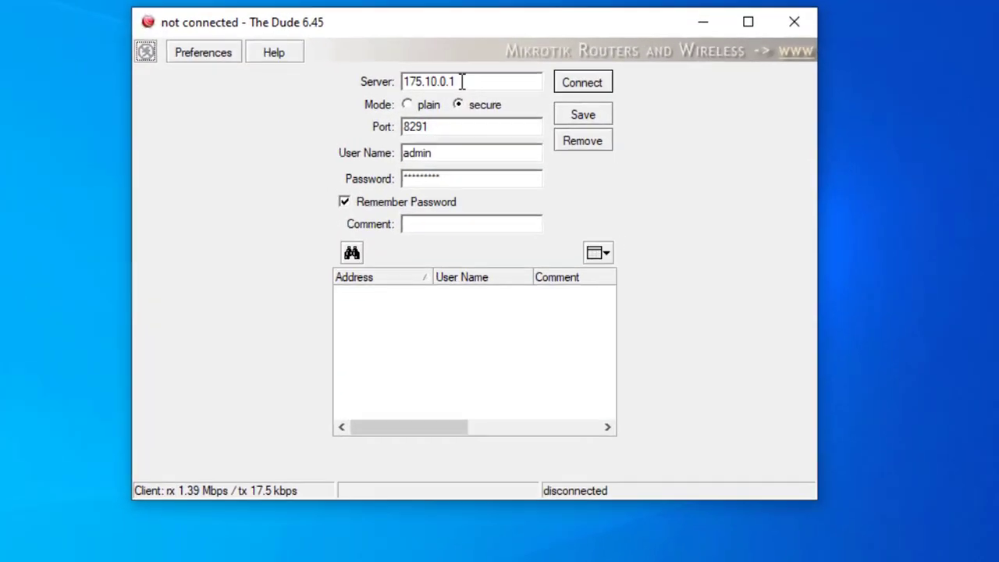
Set the server address to 10.10.10.1 and check the port entry in the connection form.
drag(462, 81, 386, 87)
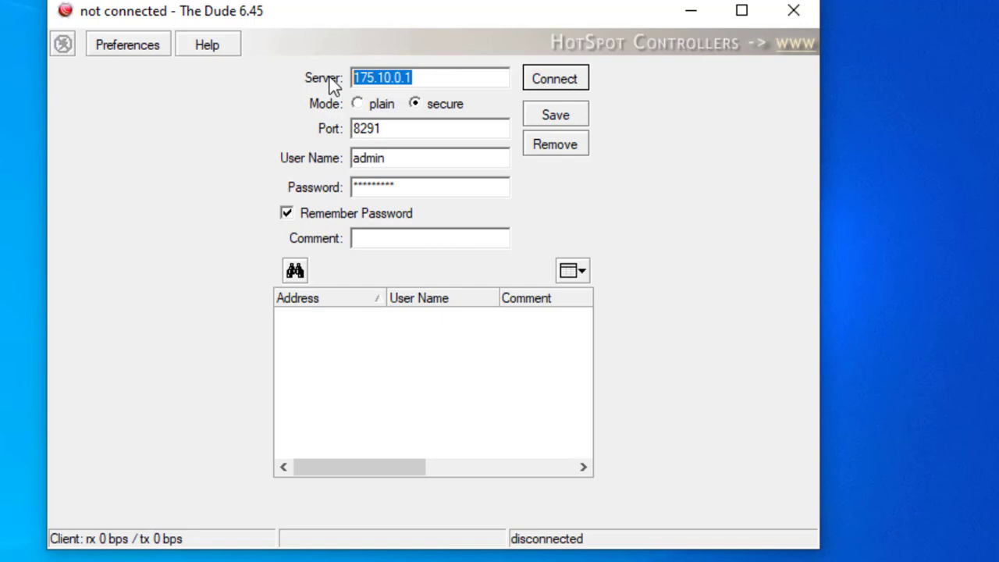
text(1)
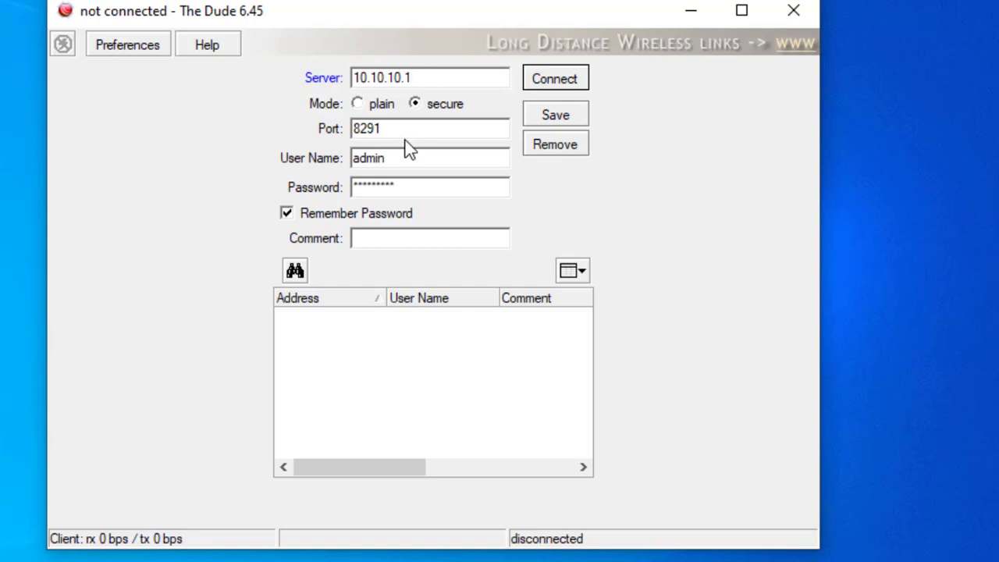
drag(382, 129, 350, 126)
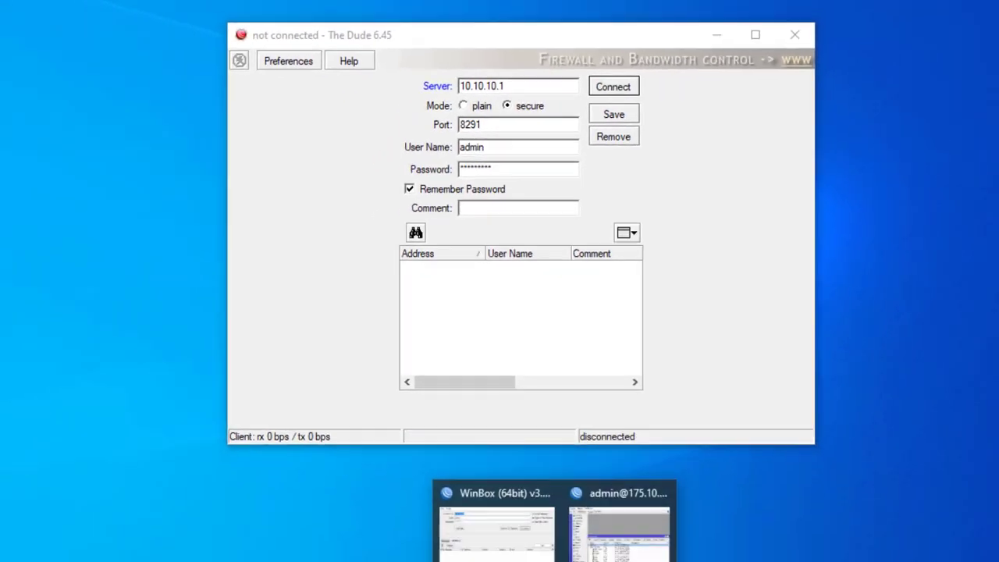
Switch to the router's WinBox session and check the dude policy in the full user group.
click(647, 527)
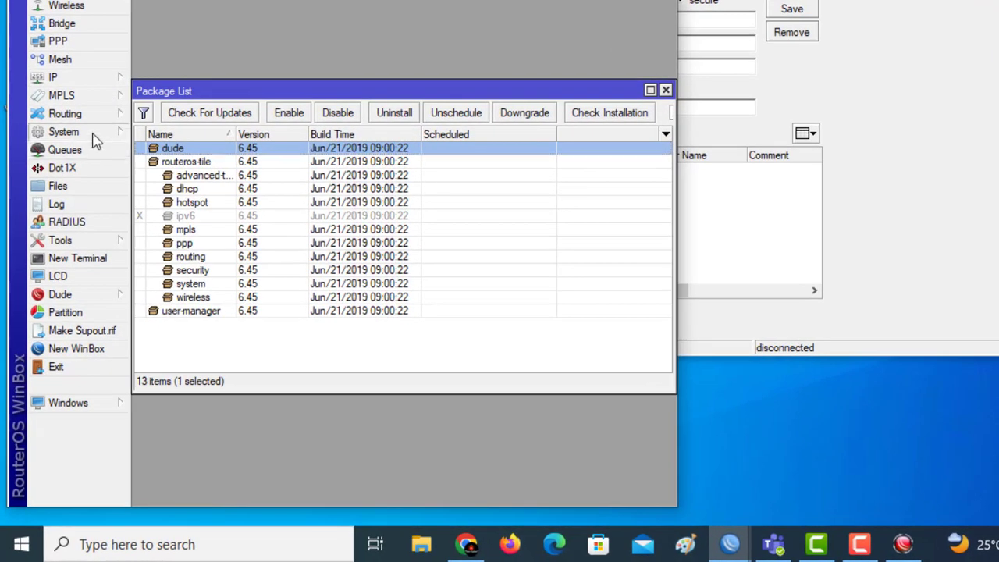
click(93, 134)
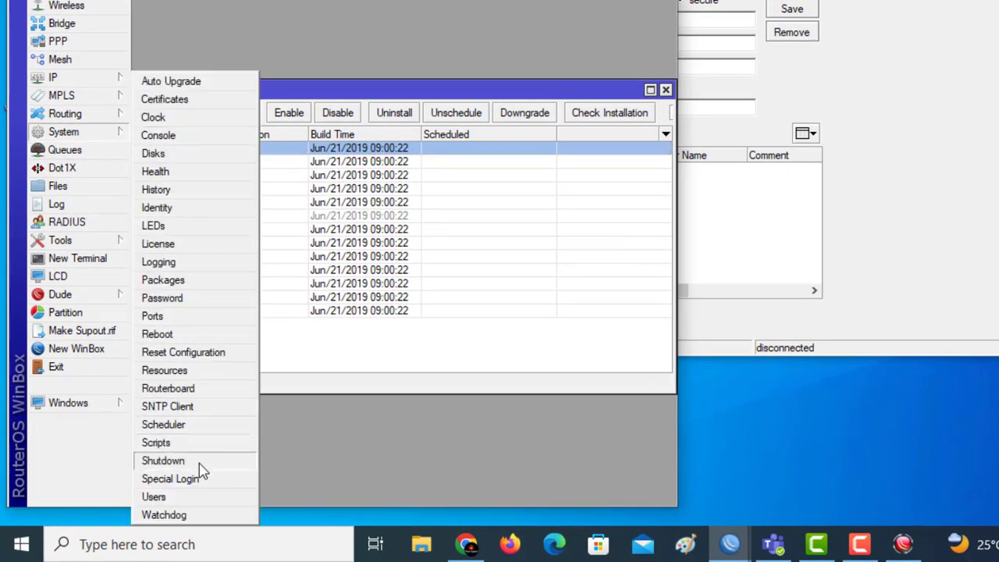
click(197, 498)
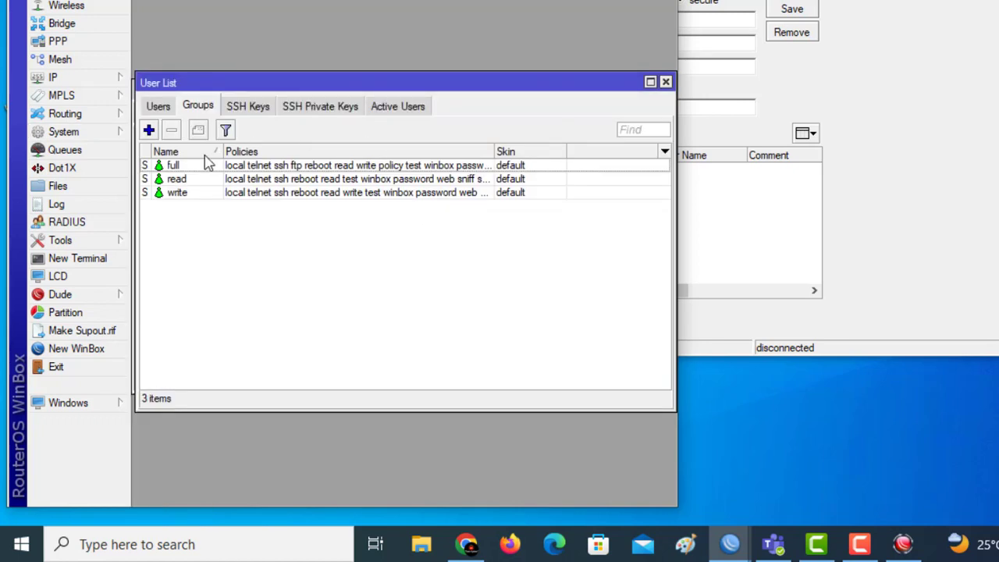
click(158, 106)
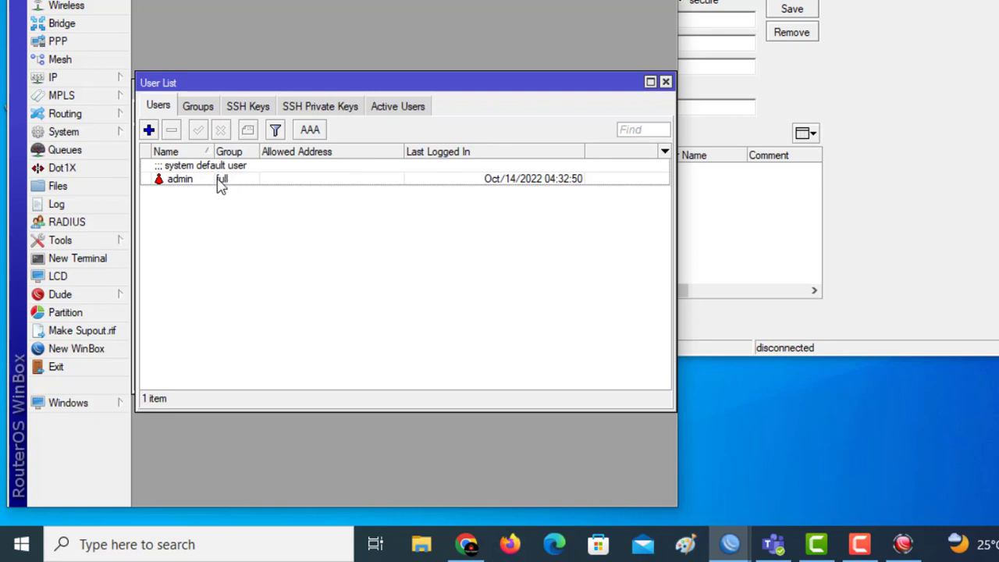
click(201, 107)
double_click(201, 165)
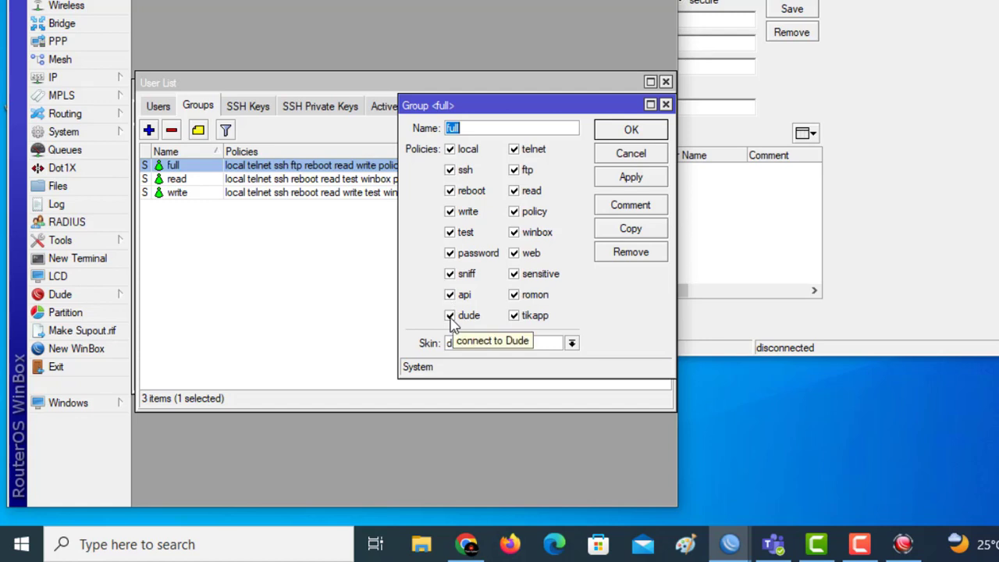
click(633, 130)
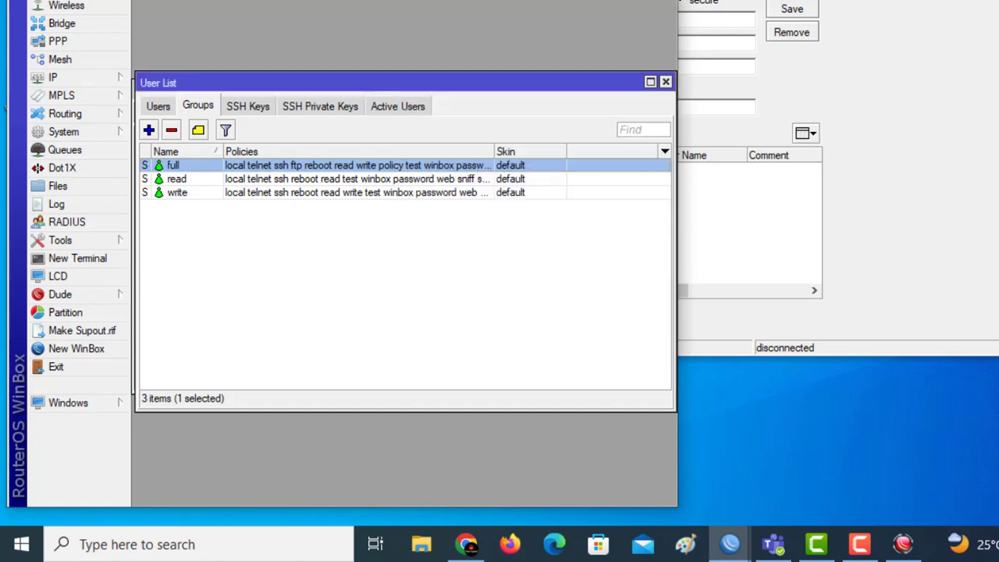
Compare The Dude's login entries with the router's list of users in WinBox.
click(902, 544)
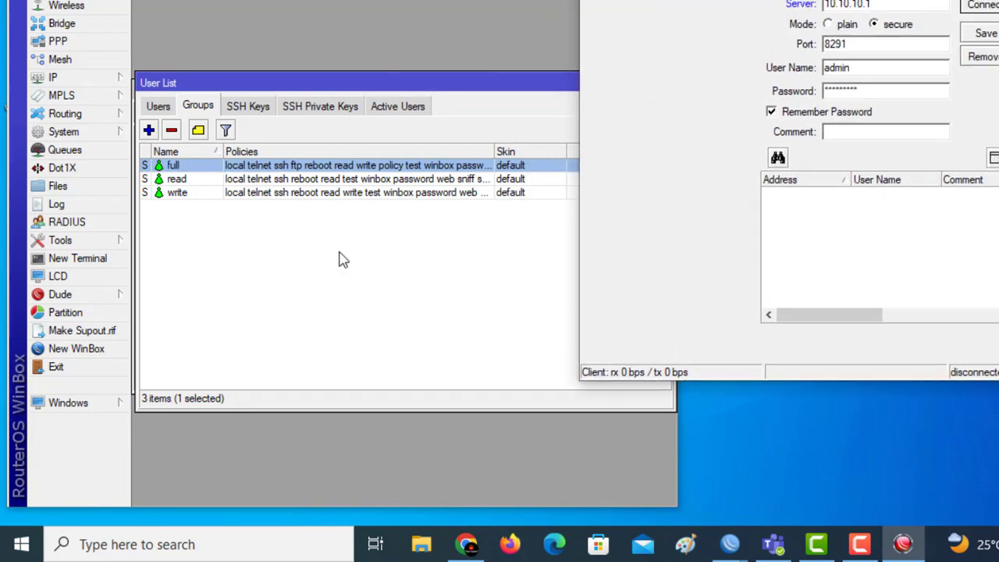
click(316, 262)
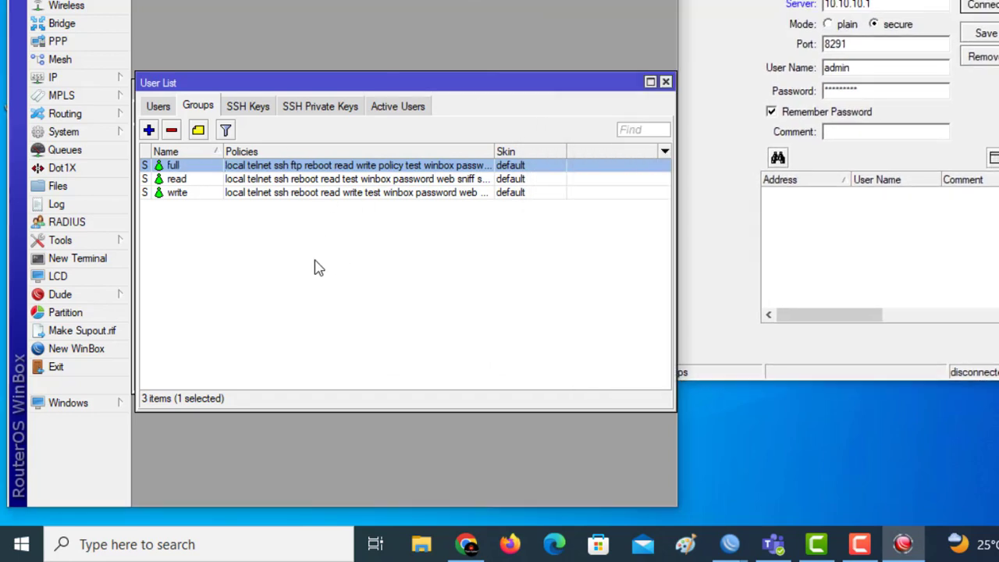
click(159, 107)
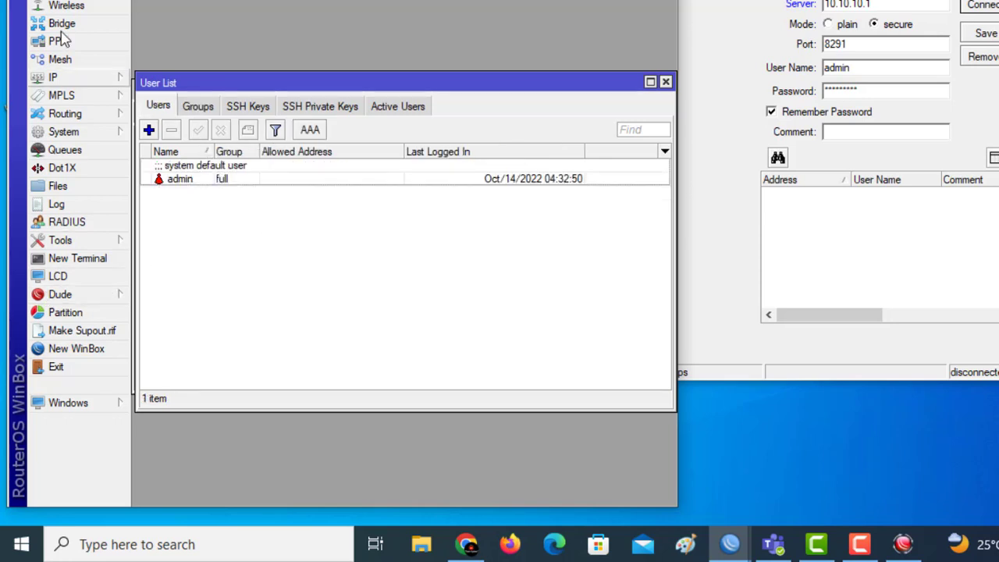
click(75, 301)
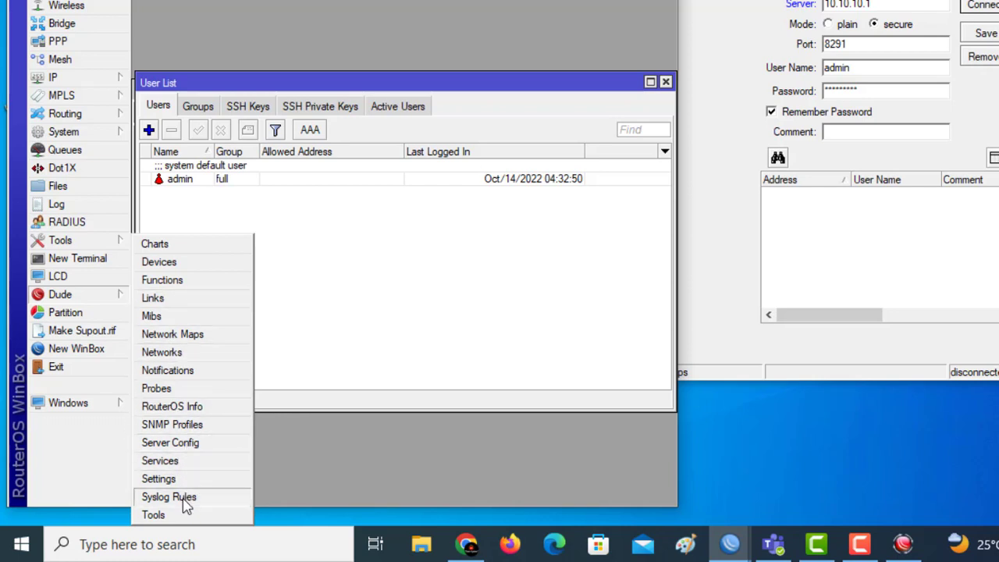
click(192, 462)
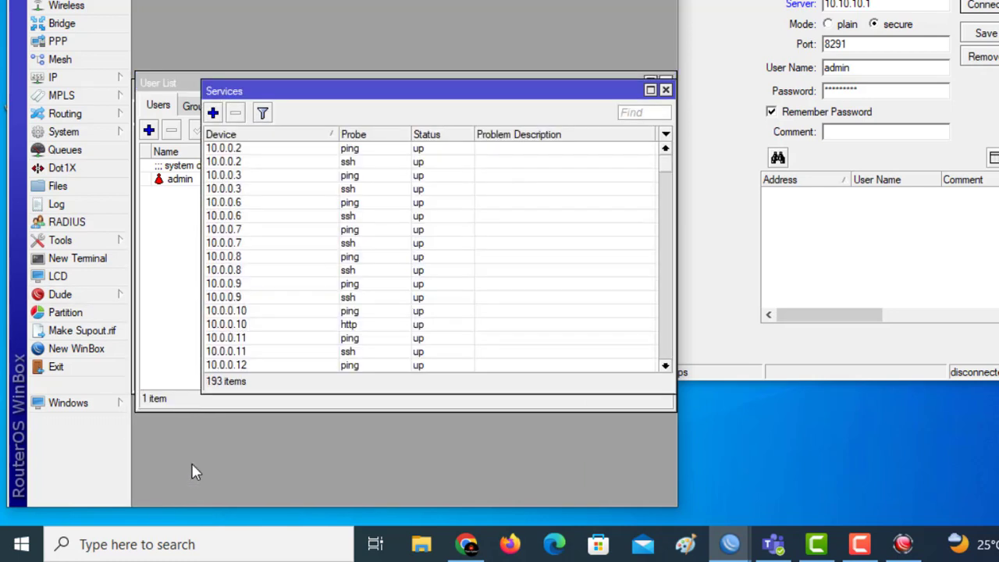
click(665, 90)
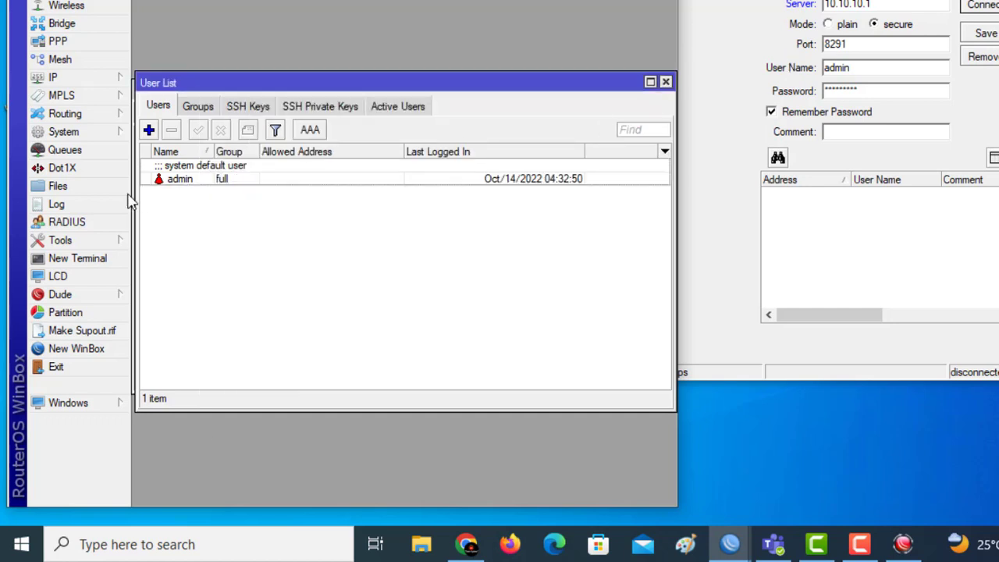
Check that the Dude server is enabled in the router's Dude settings and accept them.
click(84, 295)
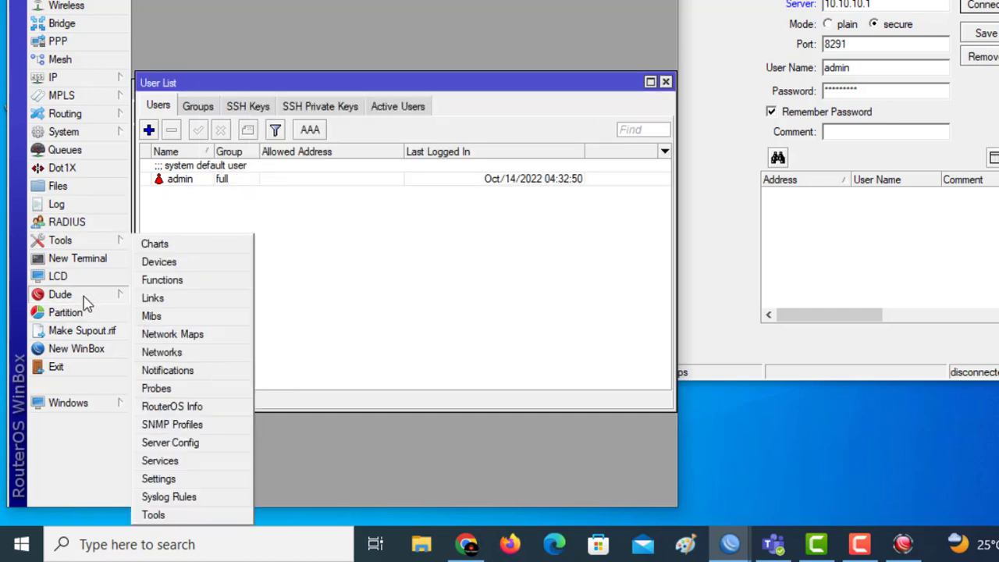
click(160, 479)
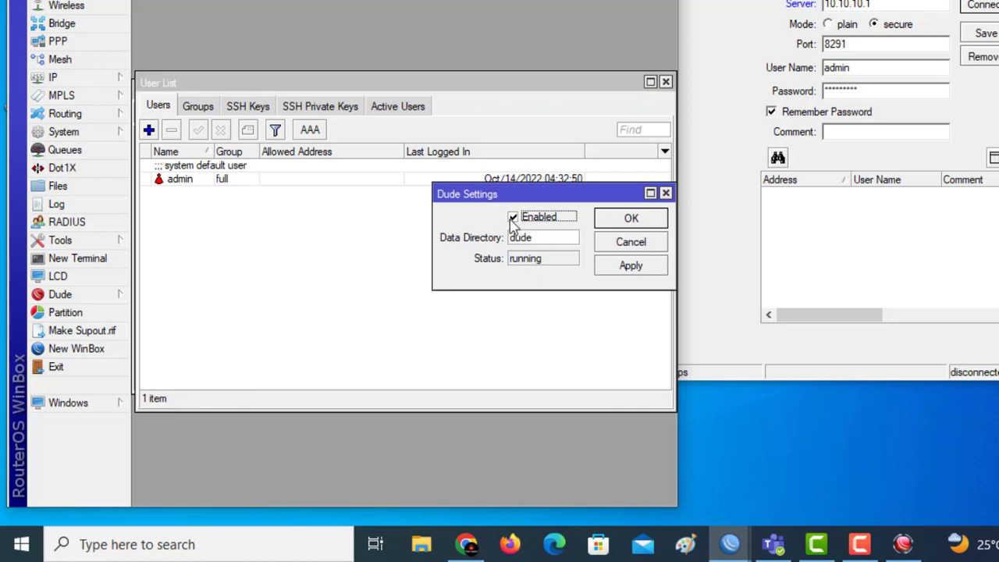
click(802, 25)
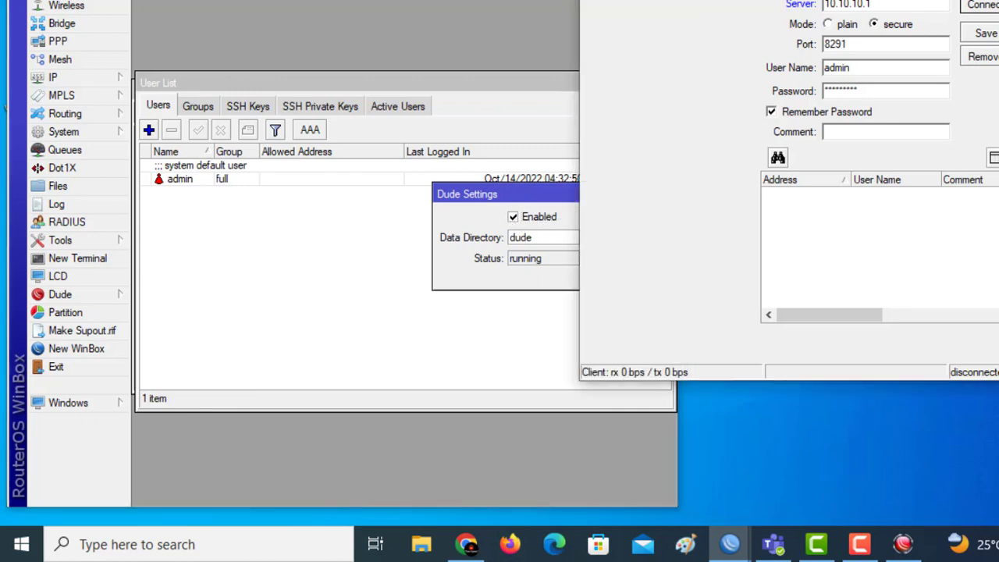
click(538, 192)
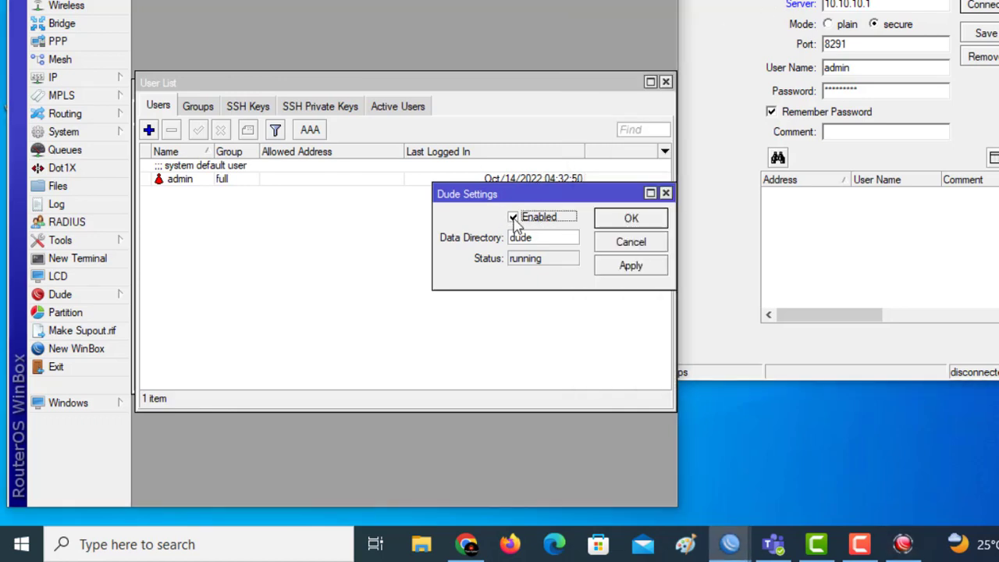
click(625, 219)
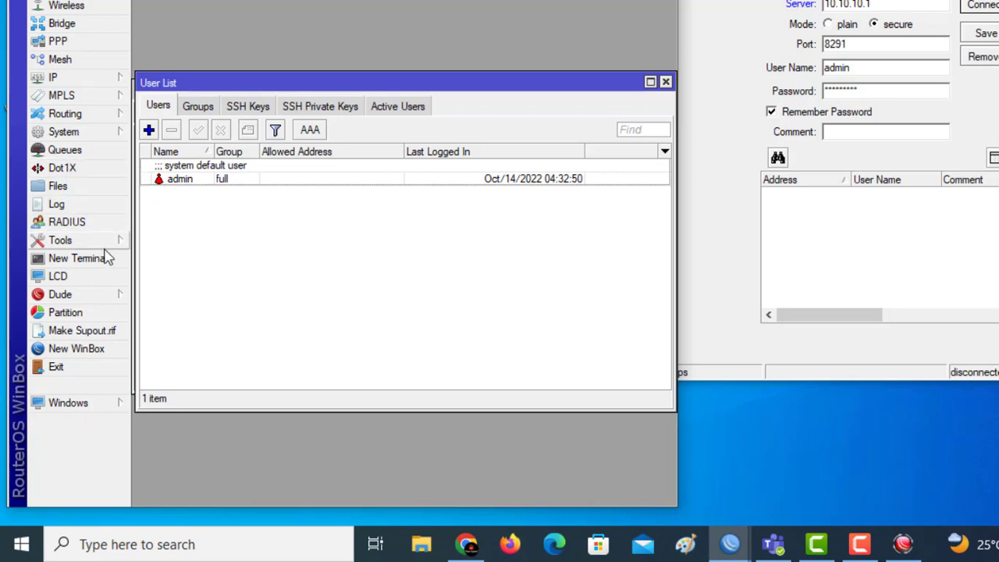
Check that SNMP is enabled in the router's SNMP settings and accept them.
click(119, 80)
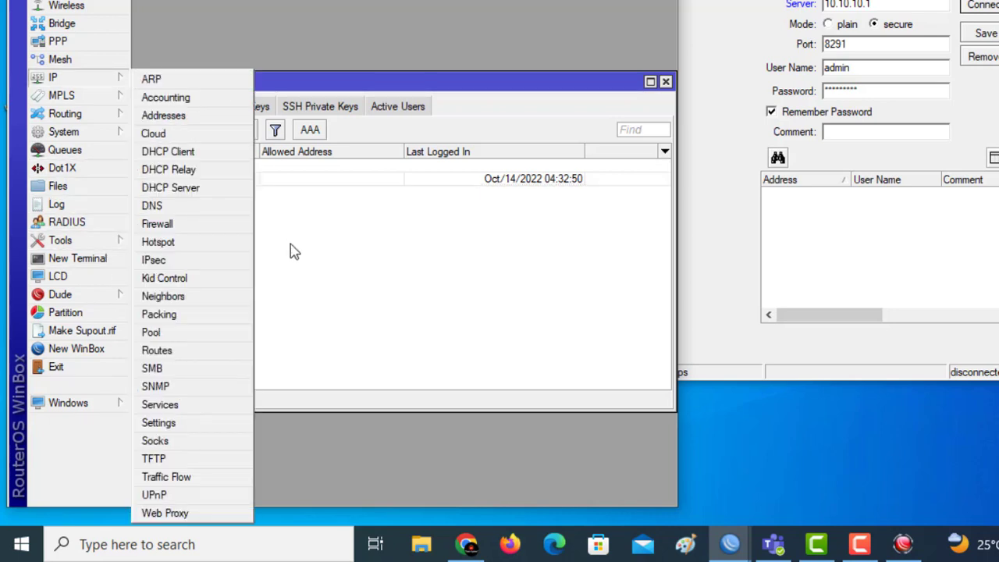
click(220, 392)
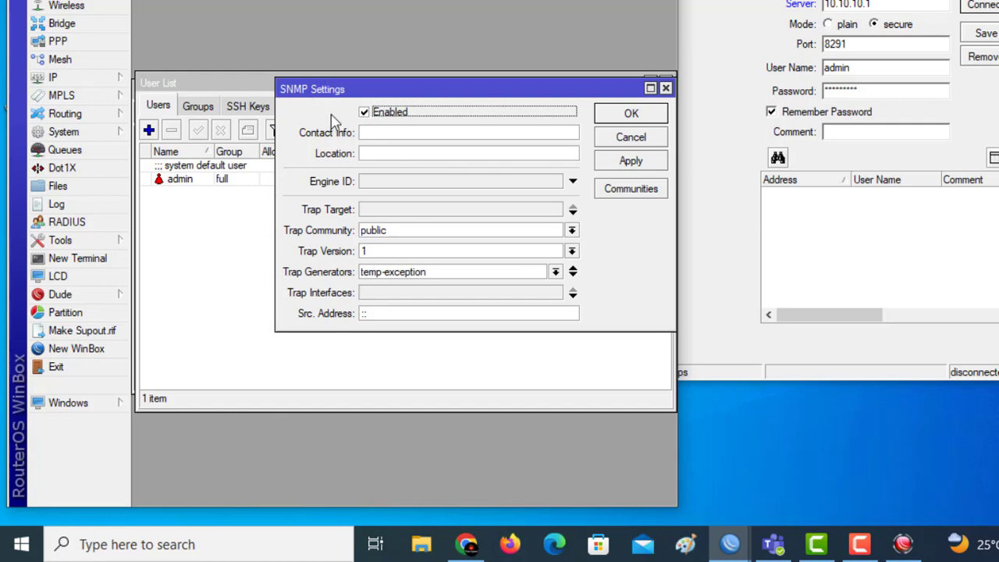
click(608, 116)
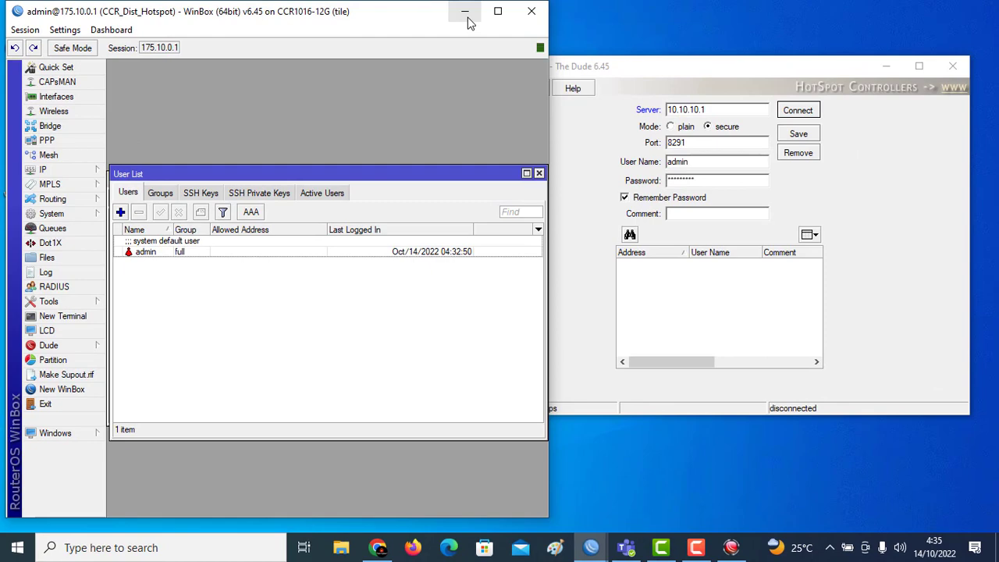
Minimise WinBox, connect The Dude client to 10.10.10.1 and maximise its window.
click(467, 17)
drag(640, 67, 449, 67)
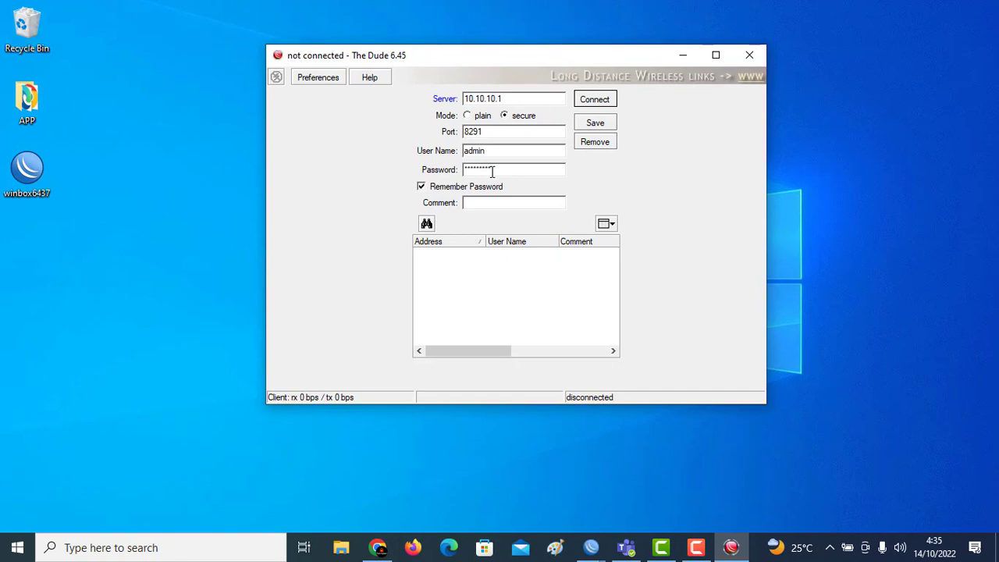
click(594, 100)
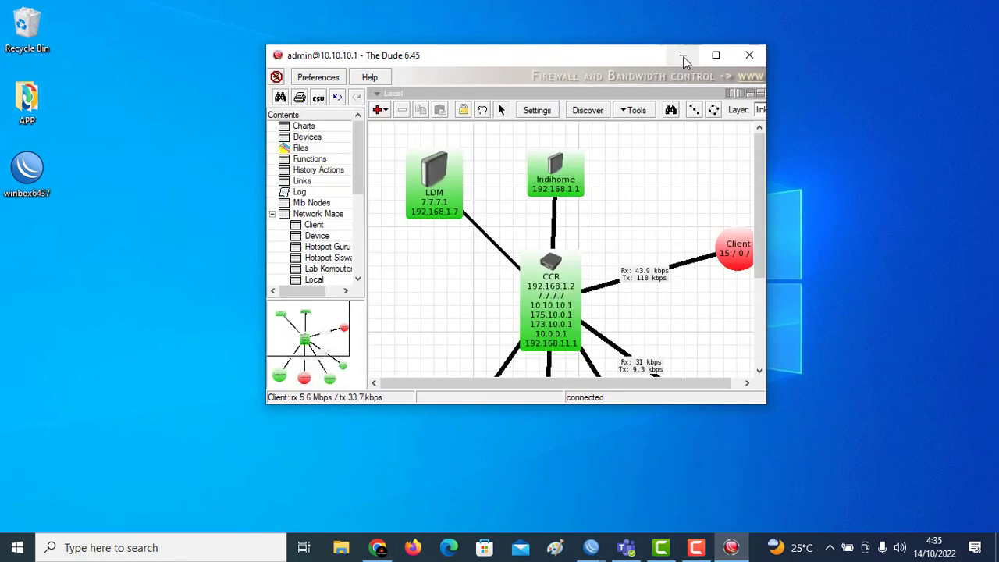
click(715, 56)
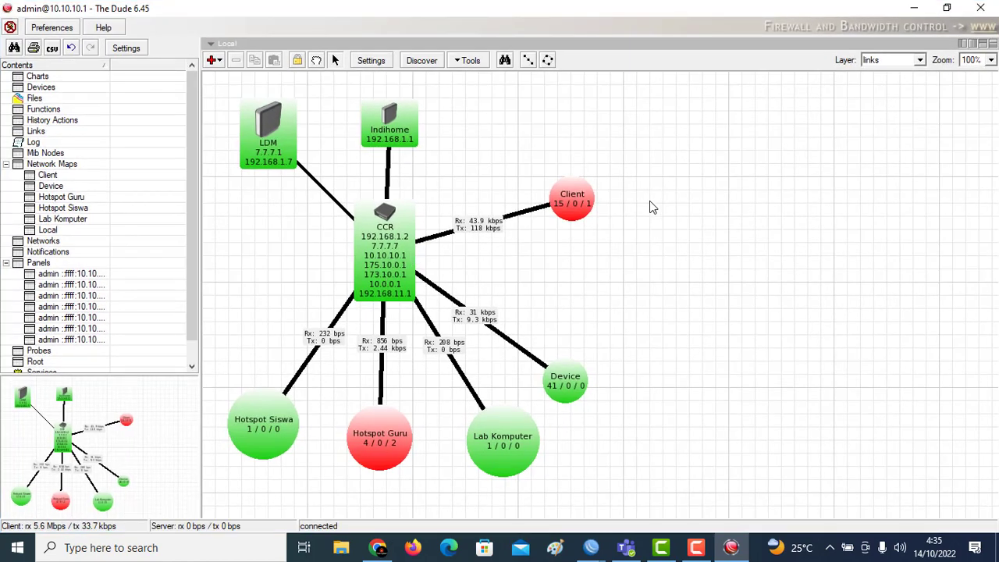
Rearrange the Client, CCR and Indihome nodes on the Local network map.
drag(577, 211, 618, 261)
drag(402, 279, 406, 269)
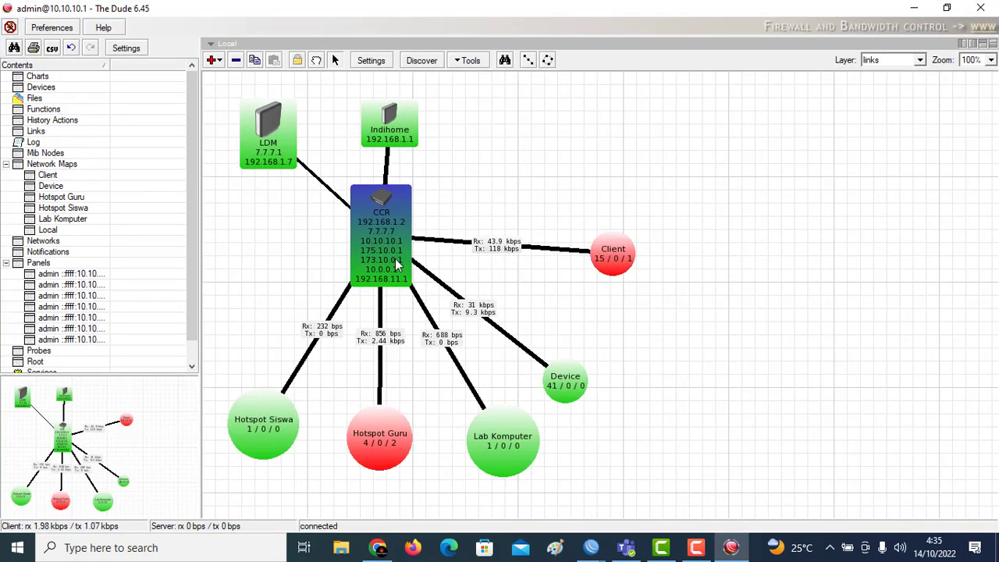
mouse_move(582, 271)
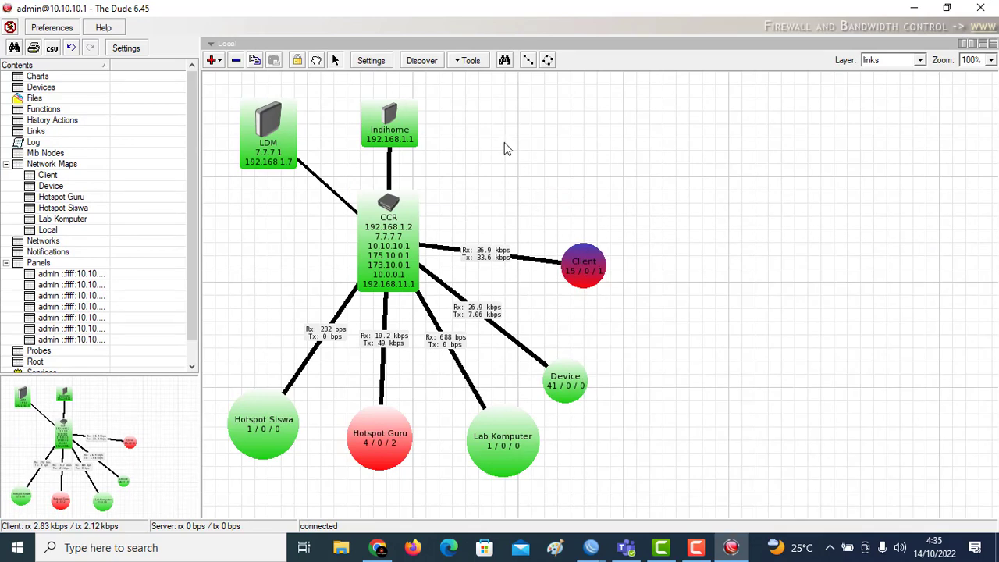
mouse_move(403, 133)
mouse_down()
mouse_move(427, 129)
mouse_move(401, 129)
mouse_up()
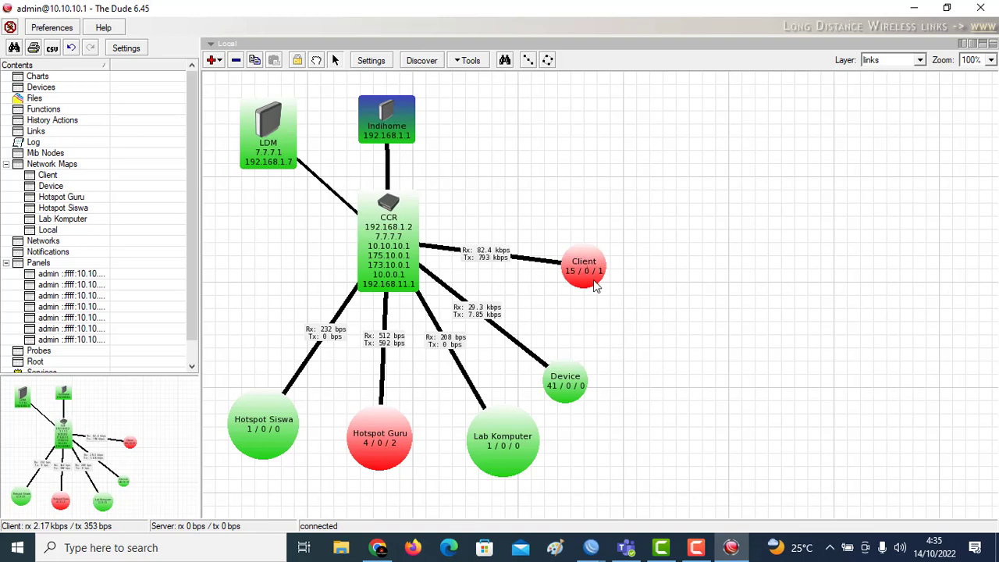
Examine the Client, Device, Lab Komputer and CCR nodes on the Local network map.
mouse_move(591, 271)
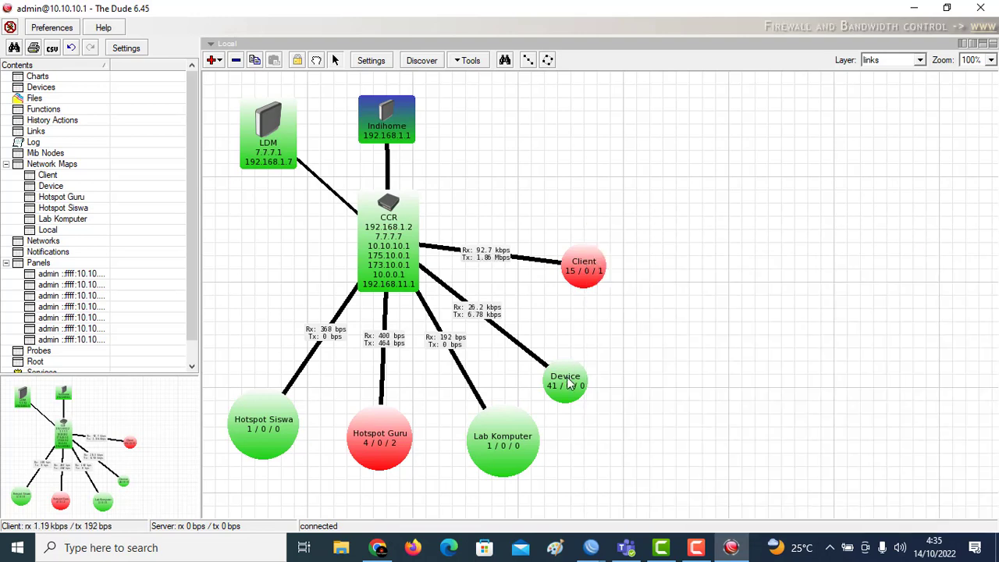
mouse_move(568, 382)
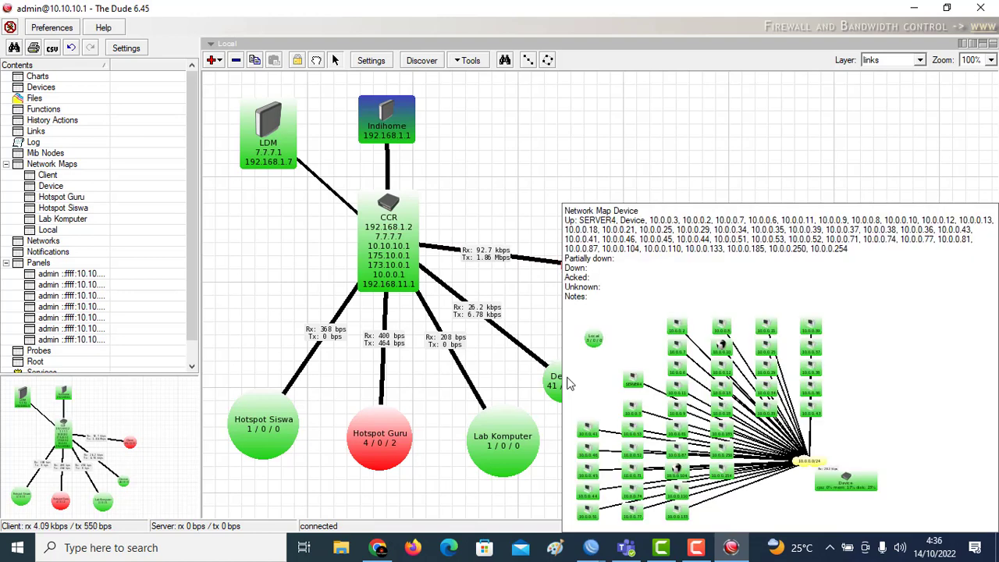
mouse_move(523, 441)
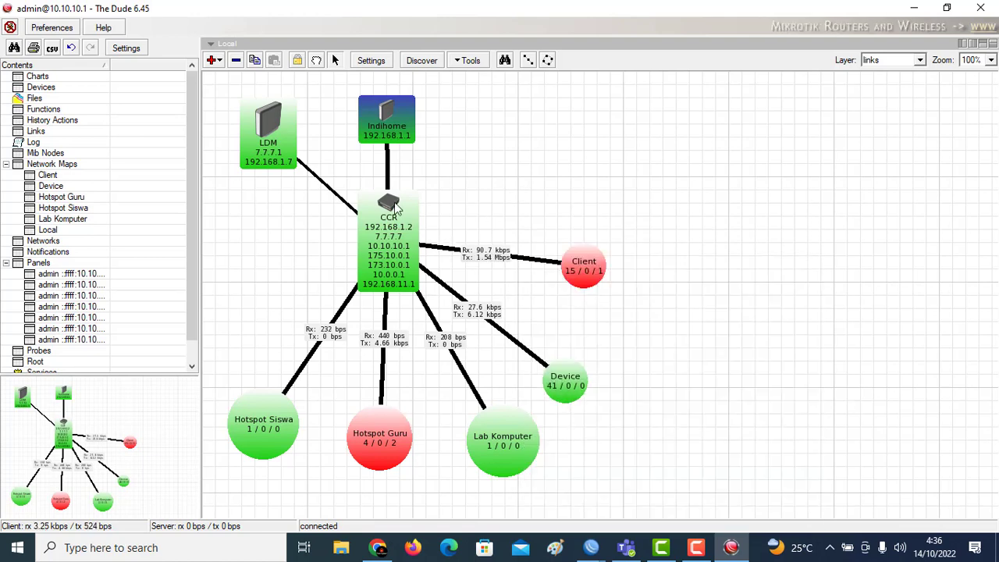
mouse_move(396, 207)
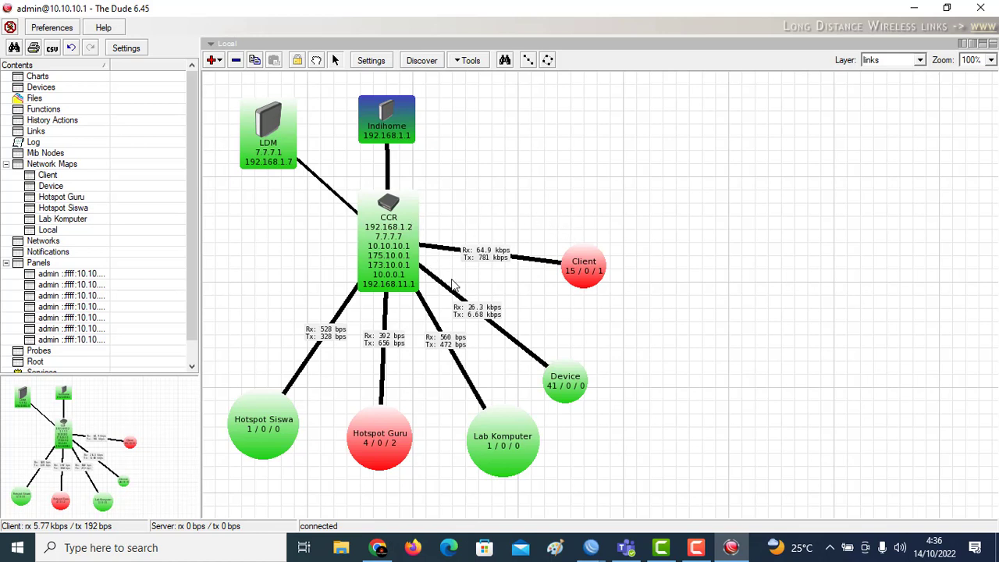
Move the Client node slightly lower and select the Local map among the network maps.
drag(591, 263, 591, 279)
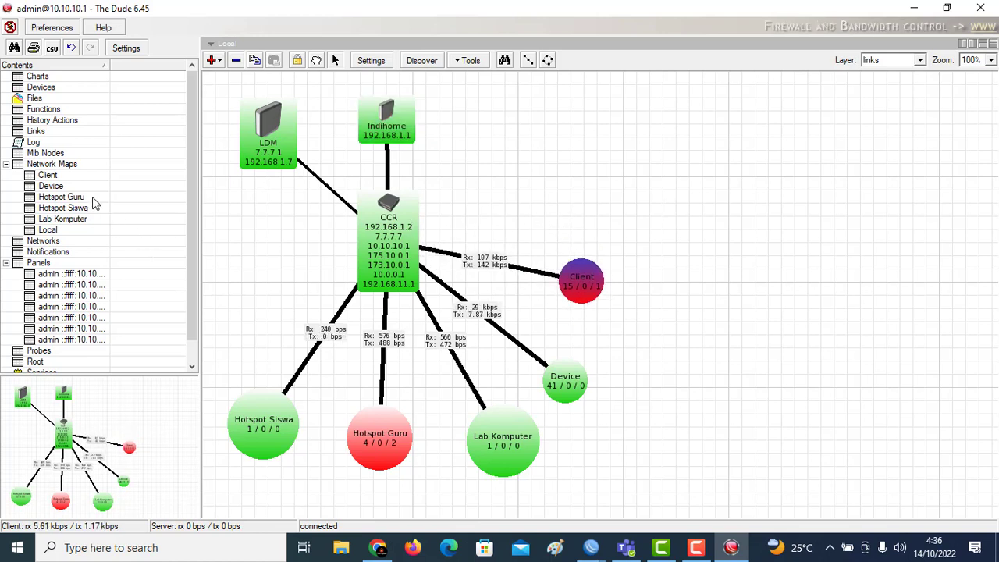
click(50, 232)
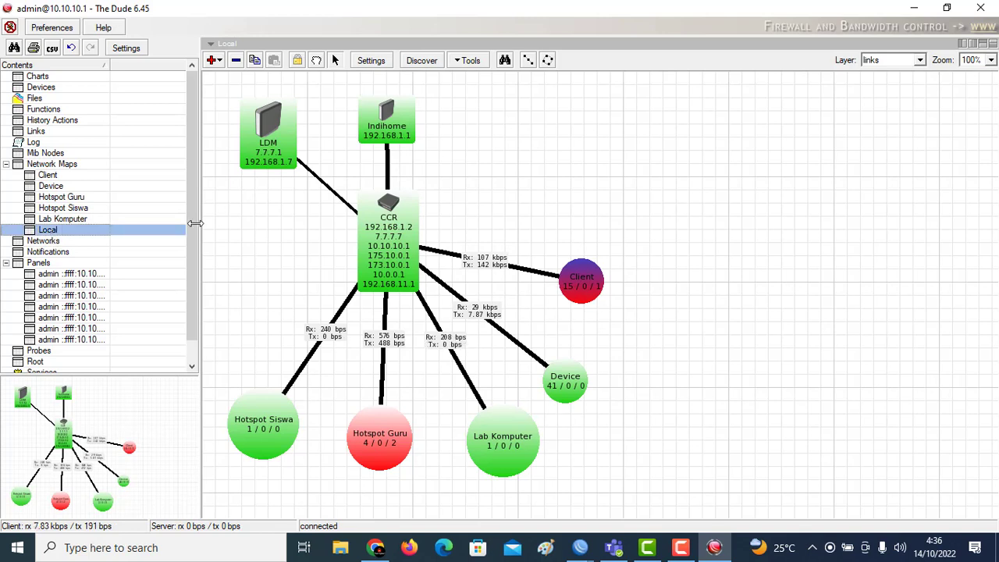
click(60, 167)
click(75, 234)
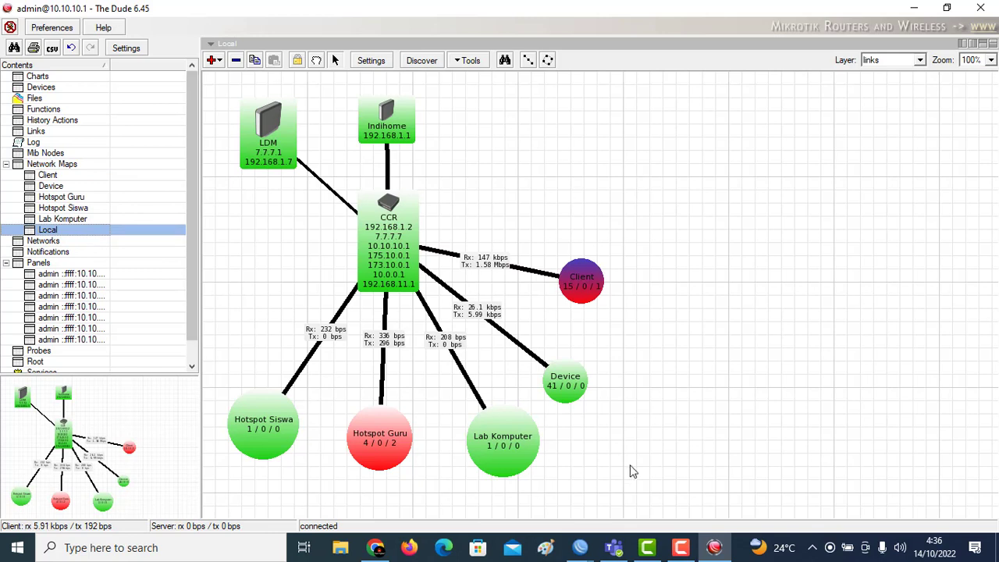
click(486, 186)
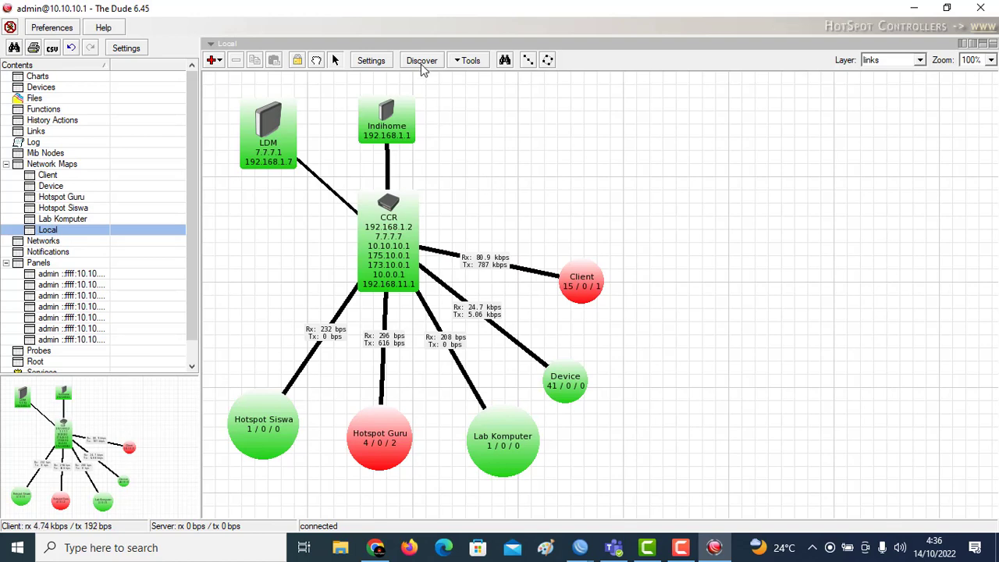
Review the Device Discovery settings, including the network range to scan, and cancel without scanning.
click(422, 63)
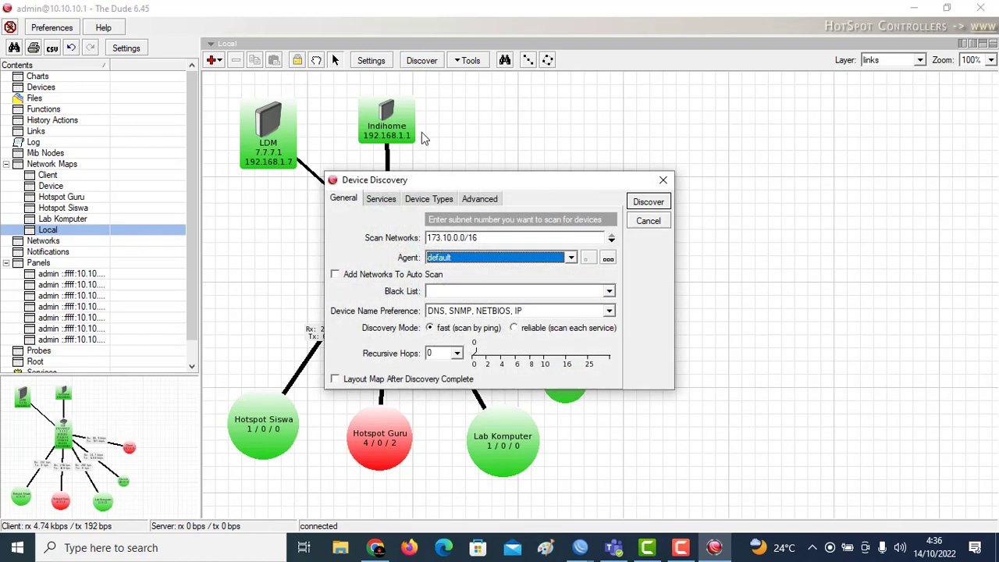
drag(451, 184, 659, 104)
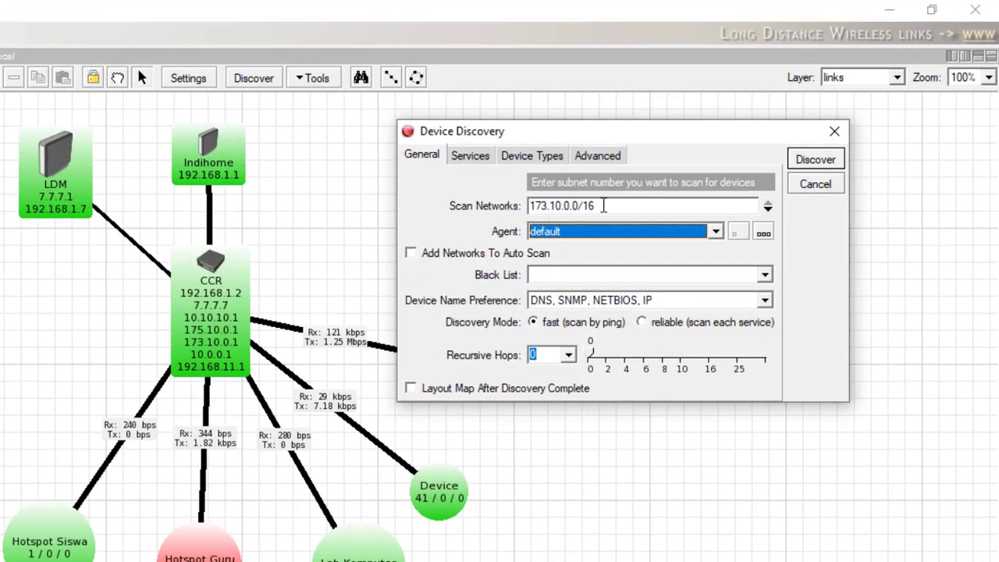
drag(602, 207, 501, 201)
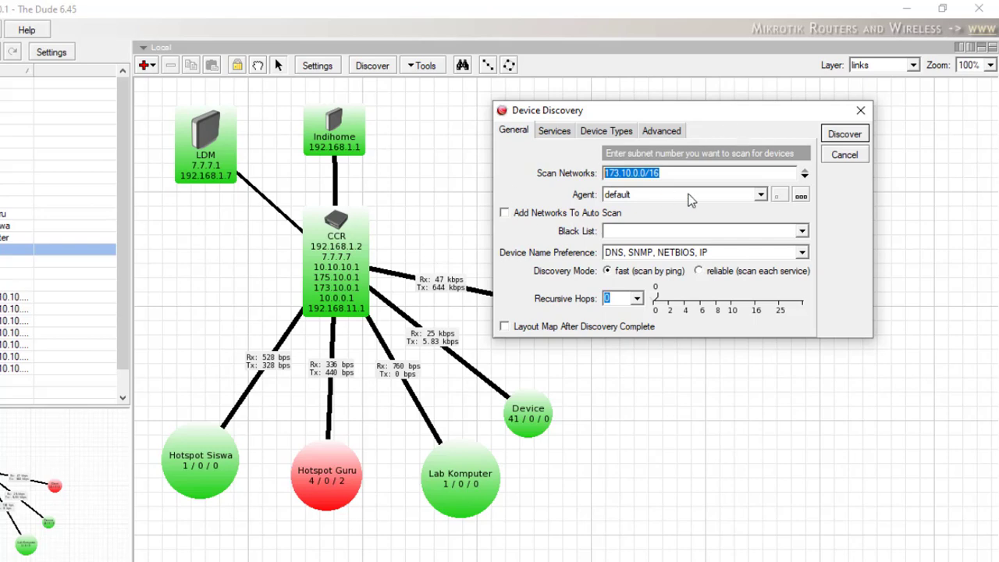
click(844, 154)
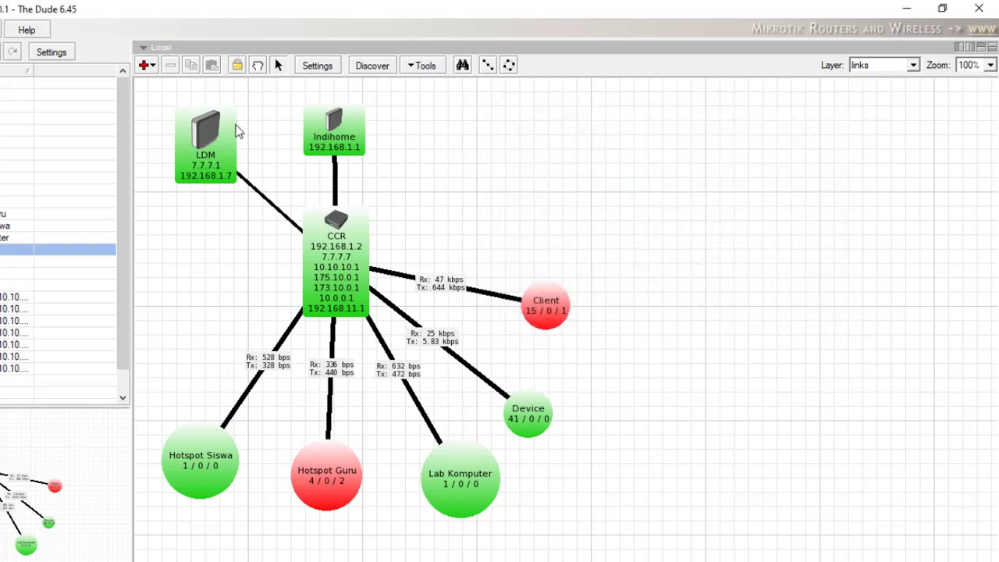
Move the Client node a little closer to the Device node on the Local map.
drag(523, 329, 521, 349)
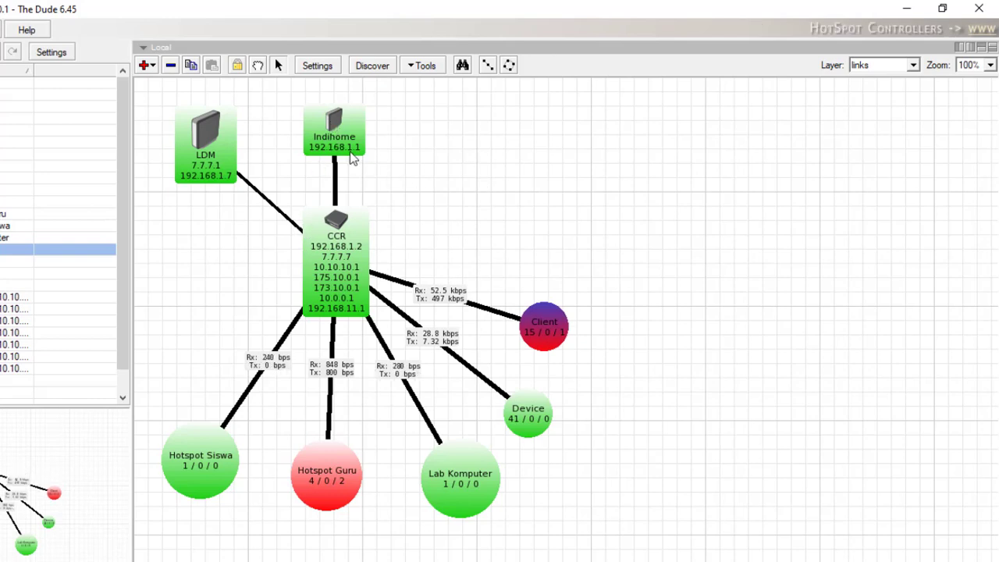
right_click(711, 134)
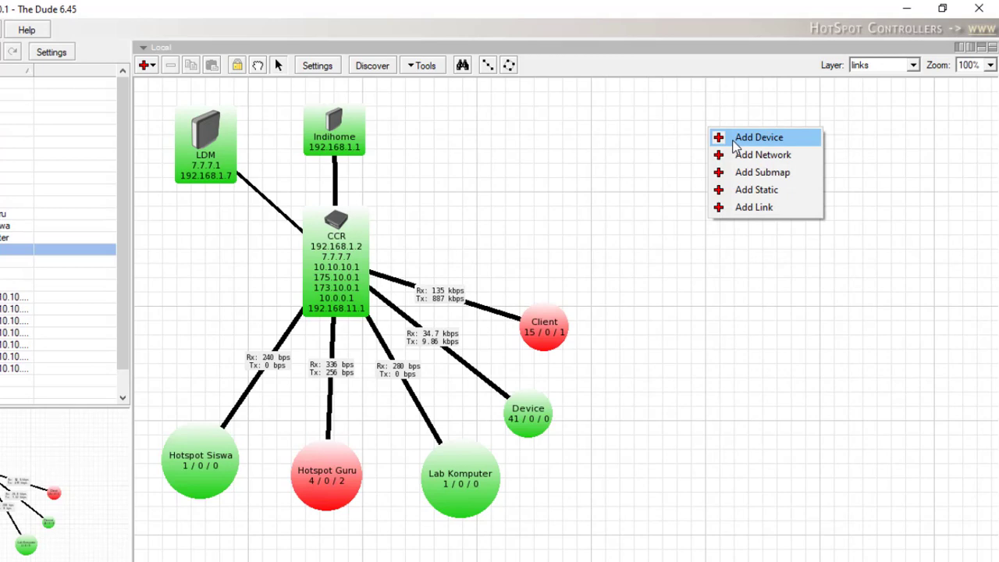
click(735, 141)
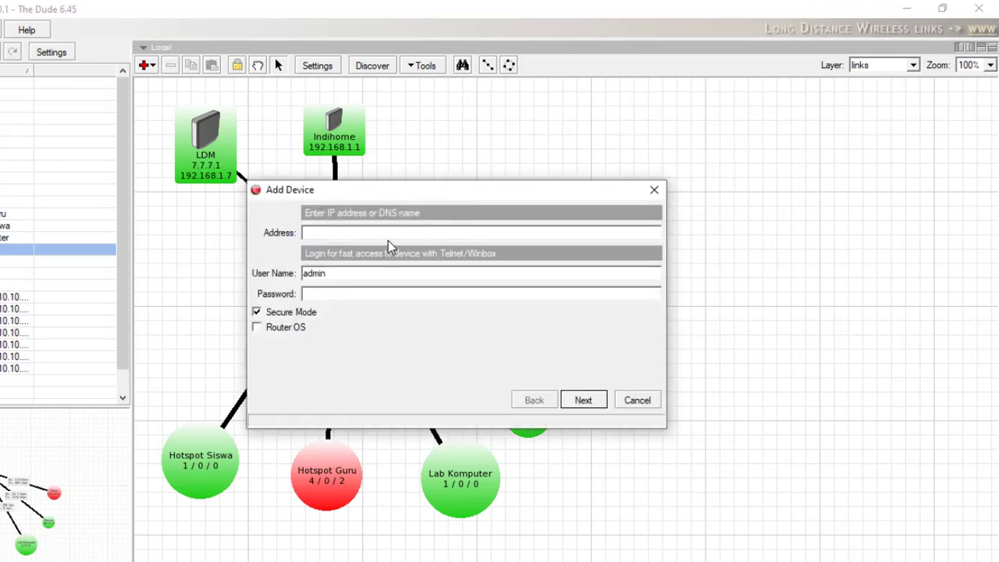
drag(428, 191, 650, 157)
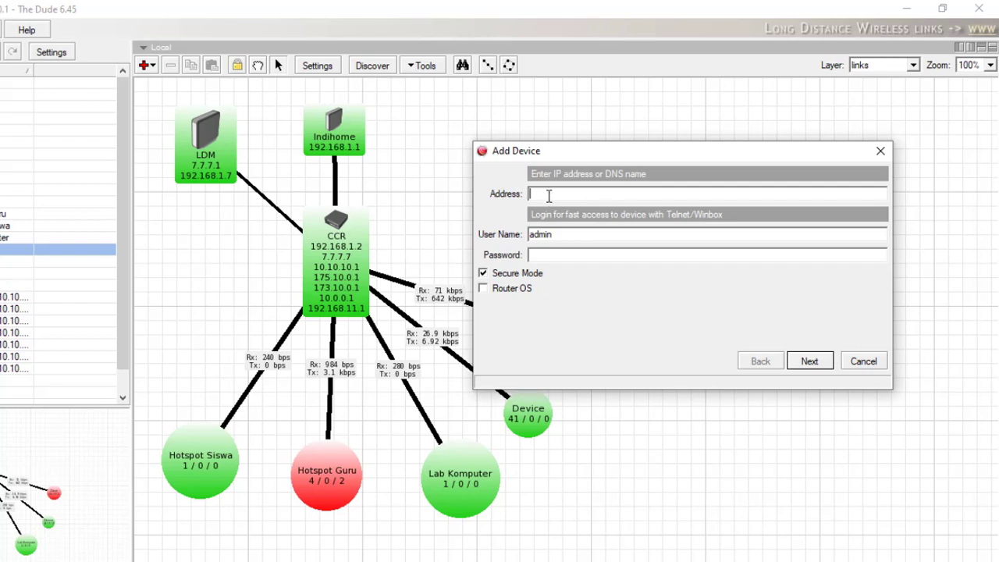
click(483, 288)
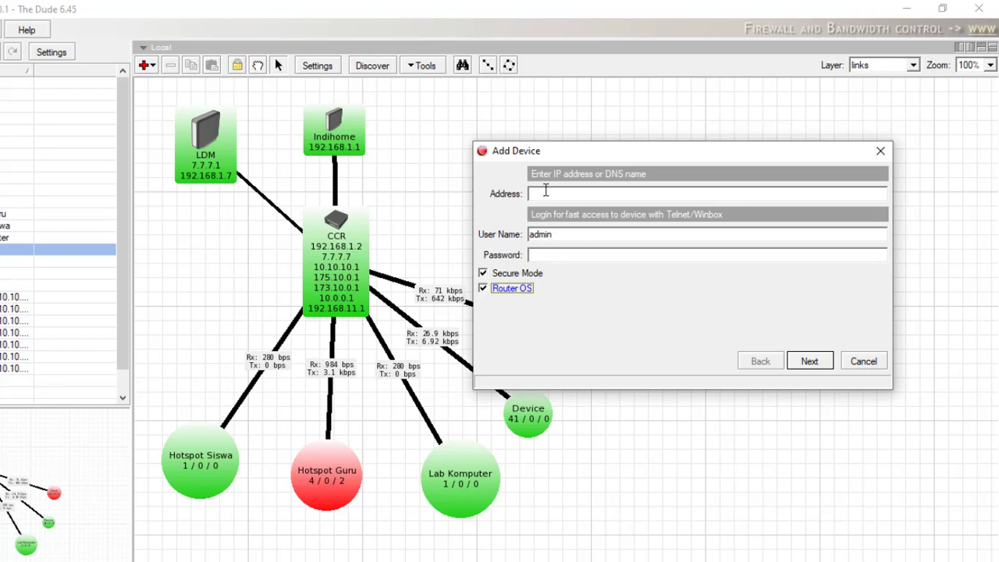
click(552, 255)
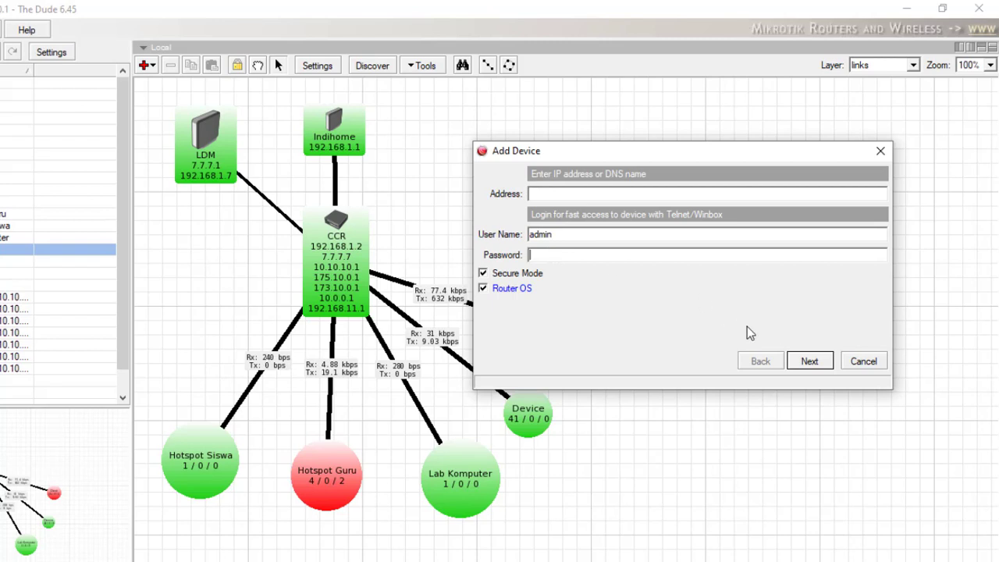
drag(607, 146, 636, 98)
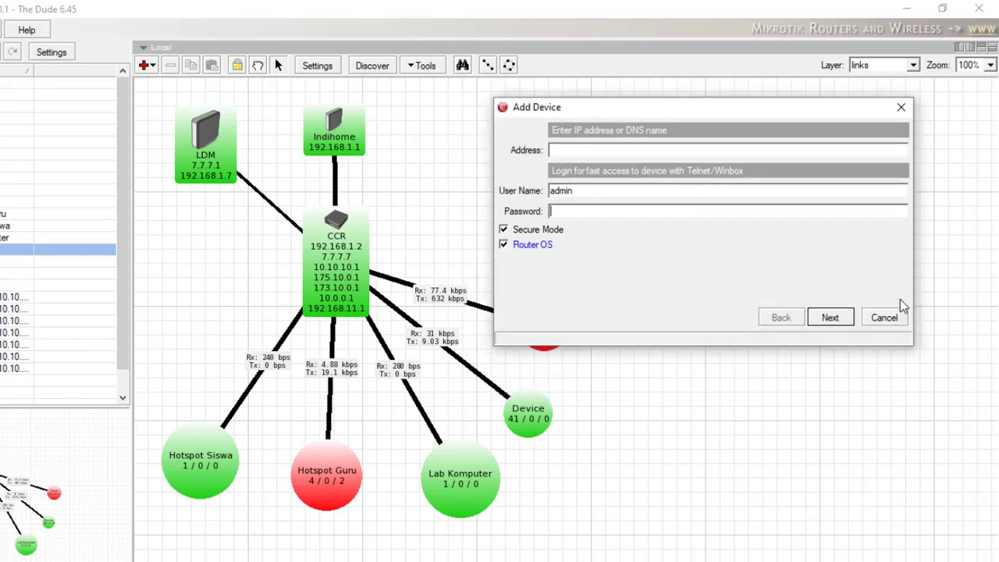
click(883, 318)
Remove the Indihome device from the Local map.
drag(355, 148, 492, 154)
right_click(491, 152)
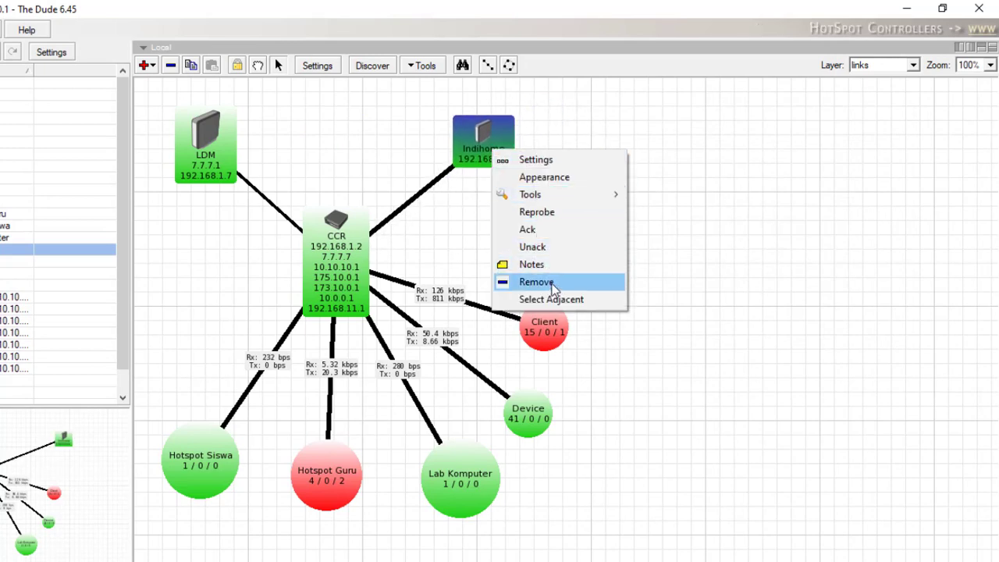
click(554, 289)
click(521, 328)
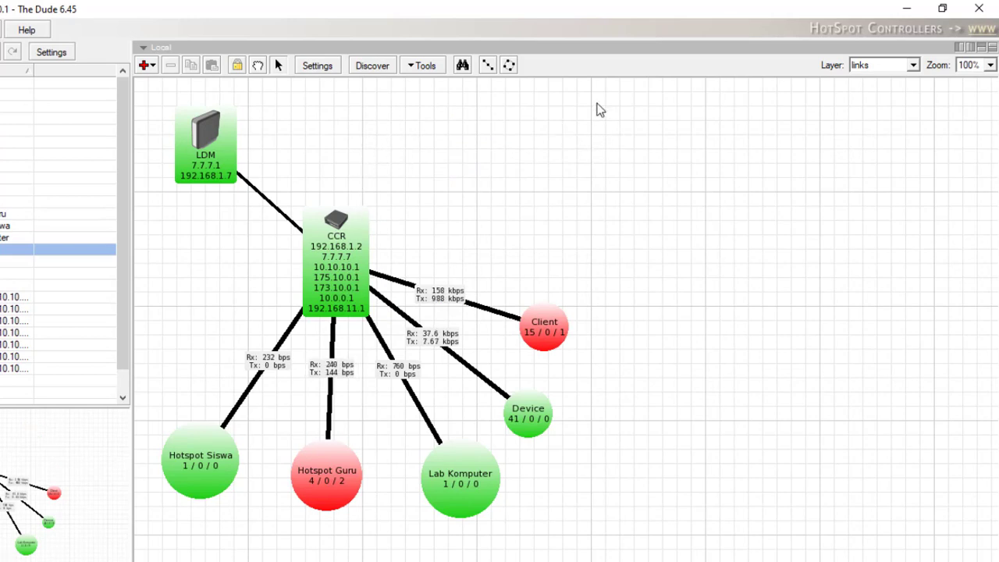
Start adding a device with address 192.168.1.1 to an empty area of the Local map and continue to its services.
right_click(606, 139)
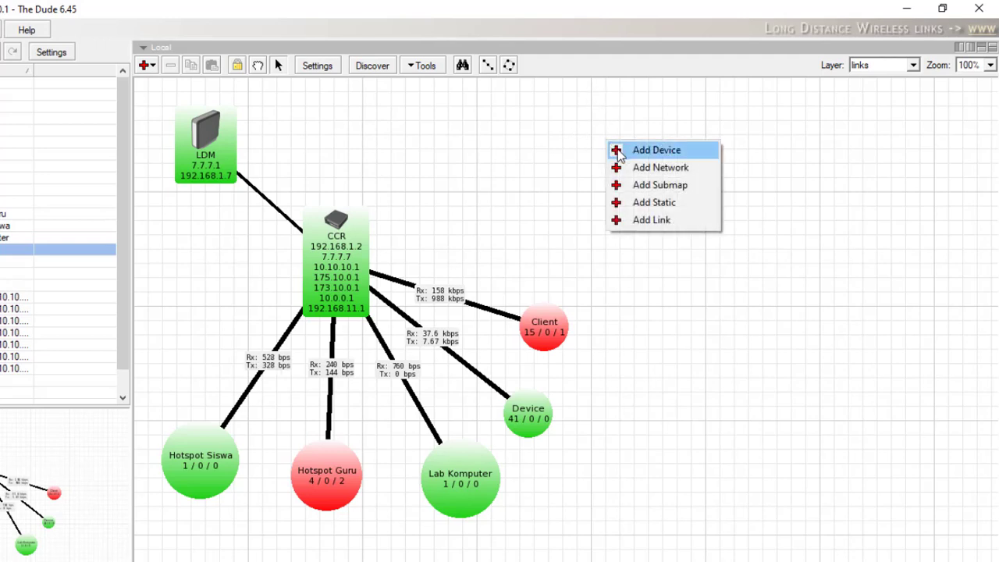
click(654, 150)
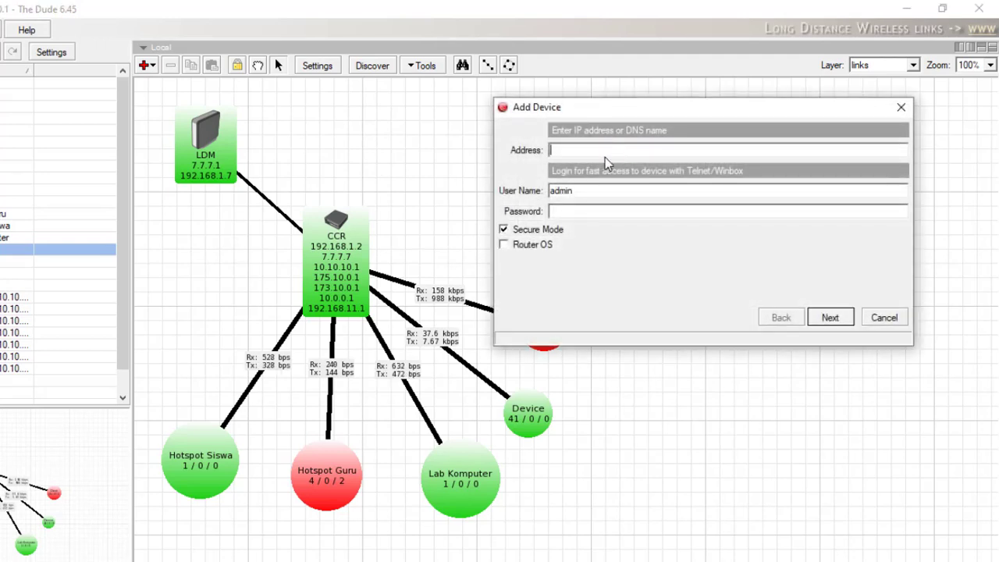
text(192.168.1.1)
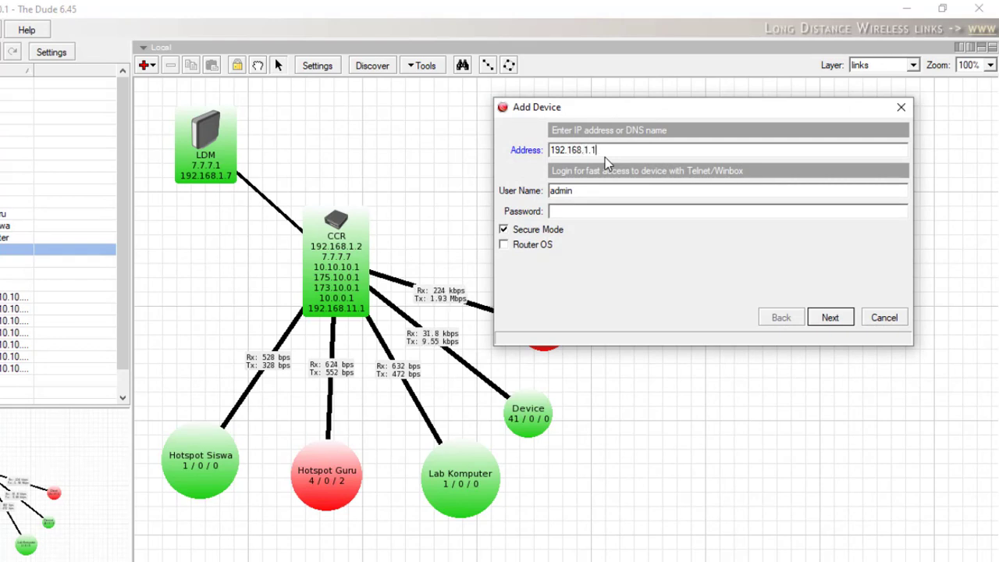
click(830, 317)
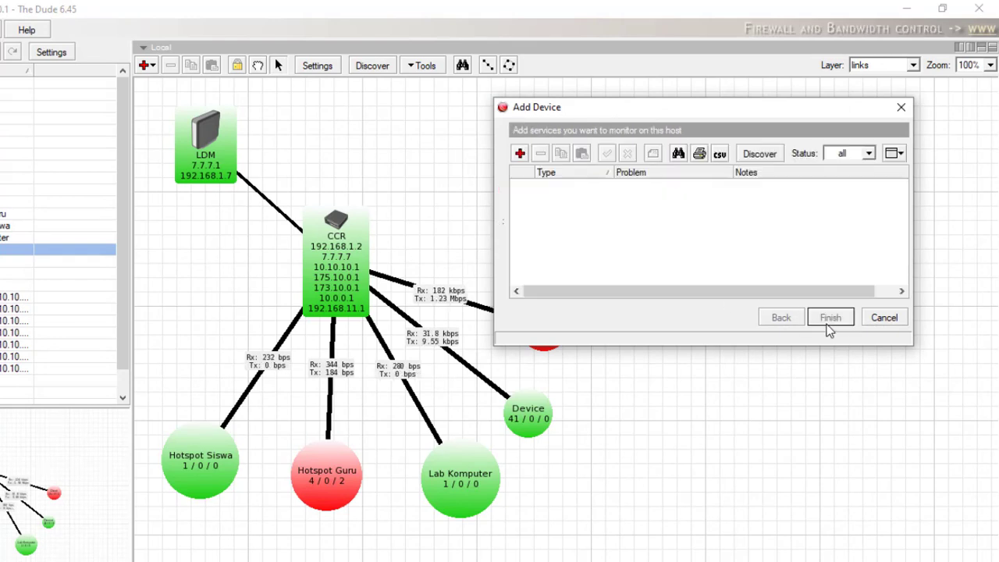
Add a service with the cpu probe to the new device and finish creating it.
click(519, 155)
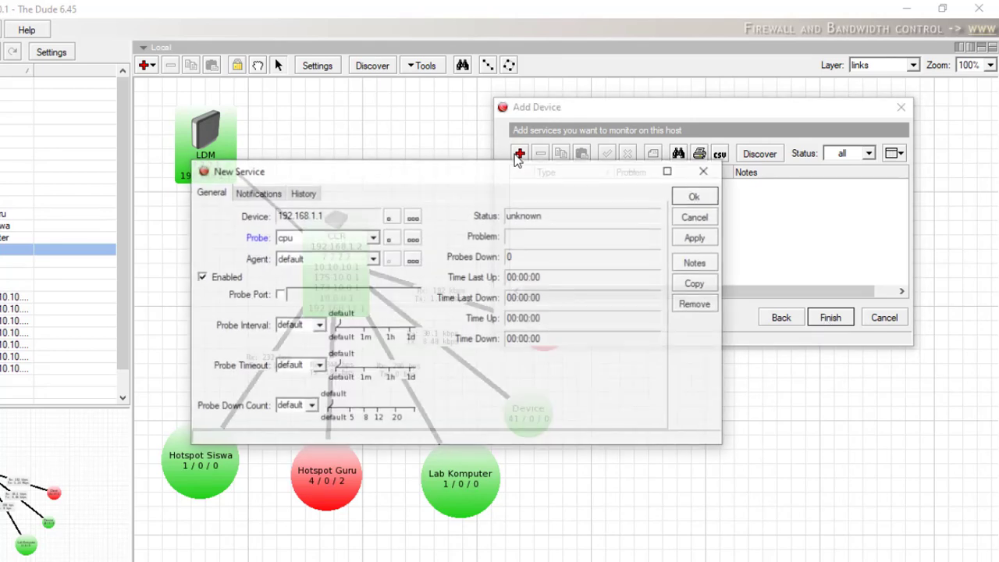
click(373, 238)
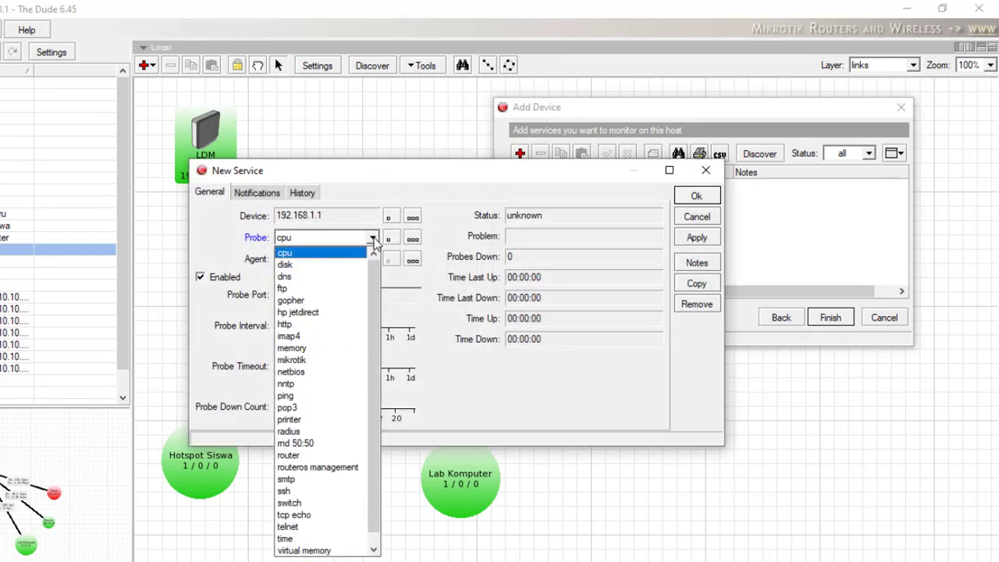
click(373, 238)
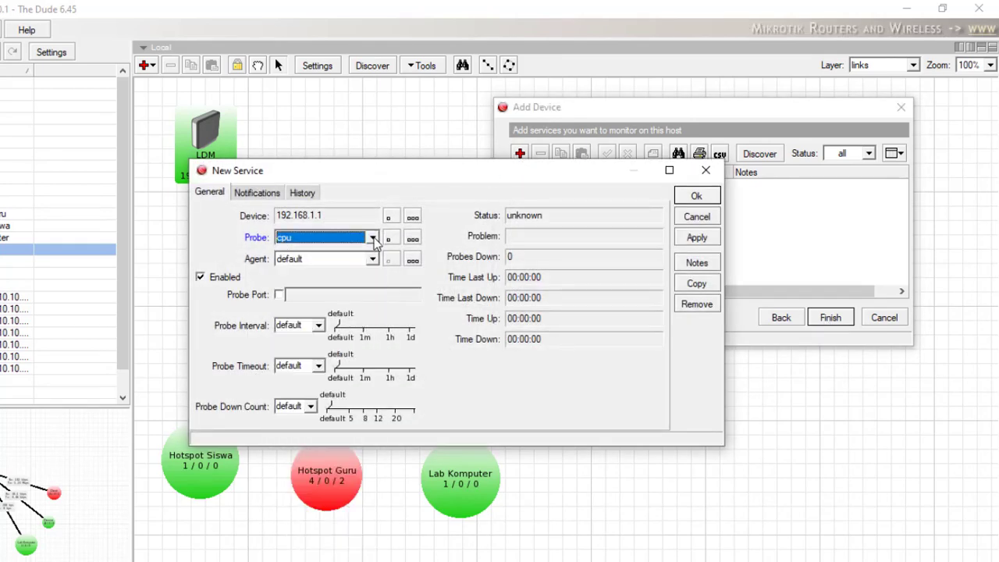
click(716, 196)
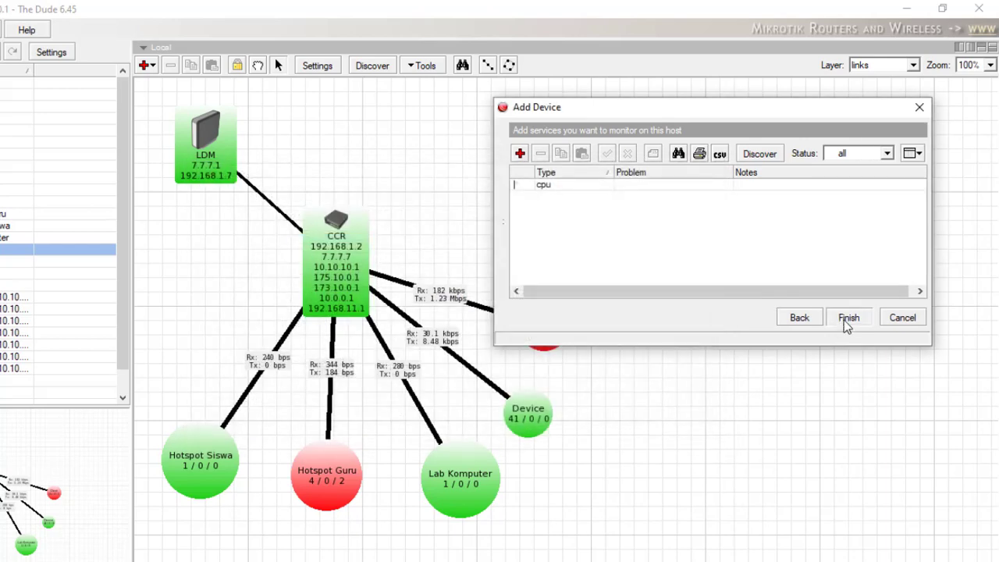
click(844, 317)
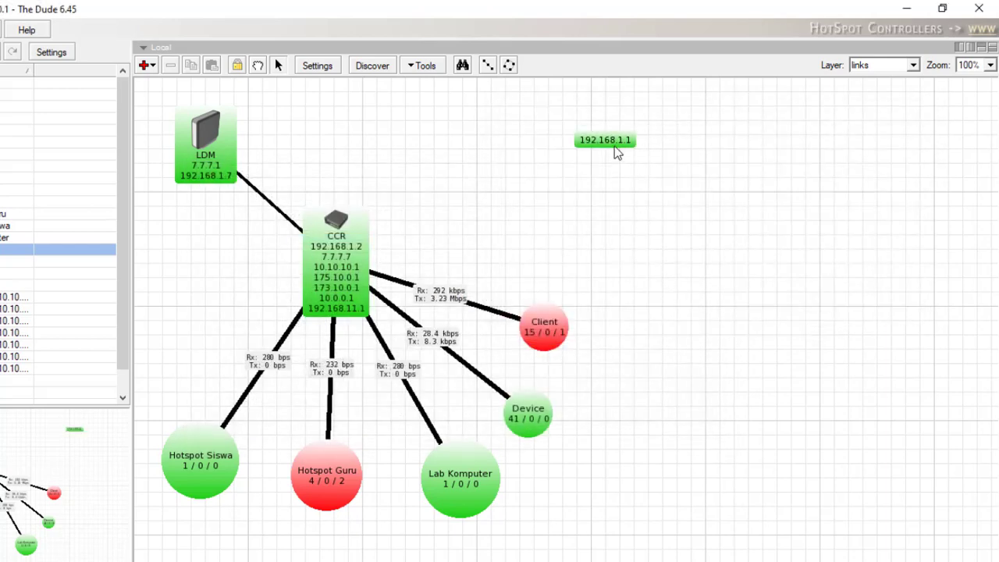
Move the 192.168.1.1 device closer to the CCR node on the Local map and set its type to Router.
drag(614, 149, 442, 138)
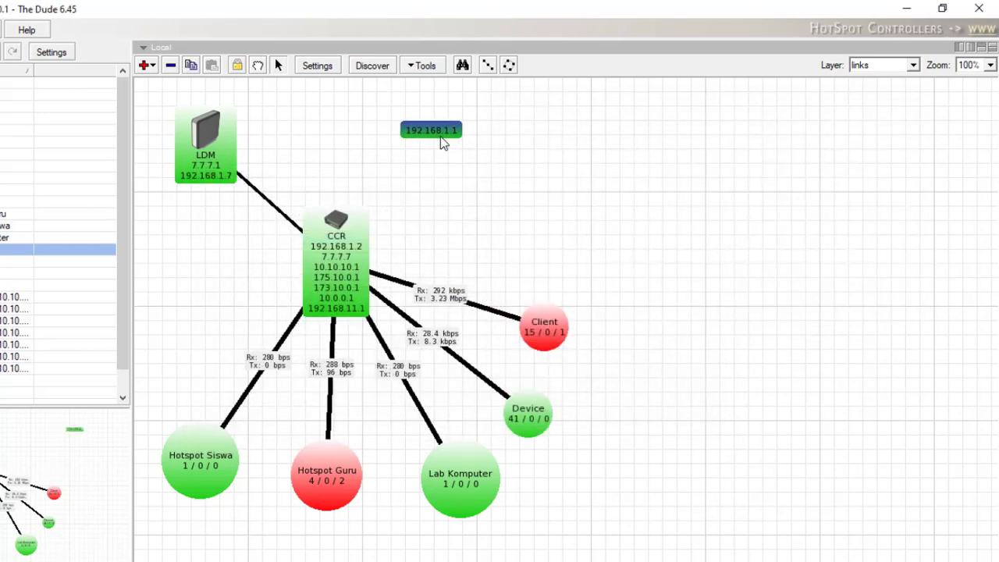
click(484, 167)
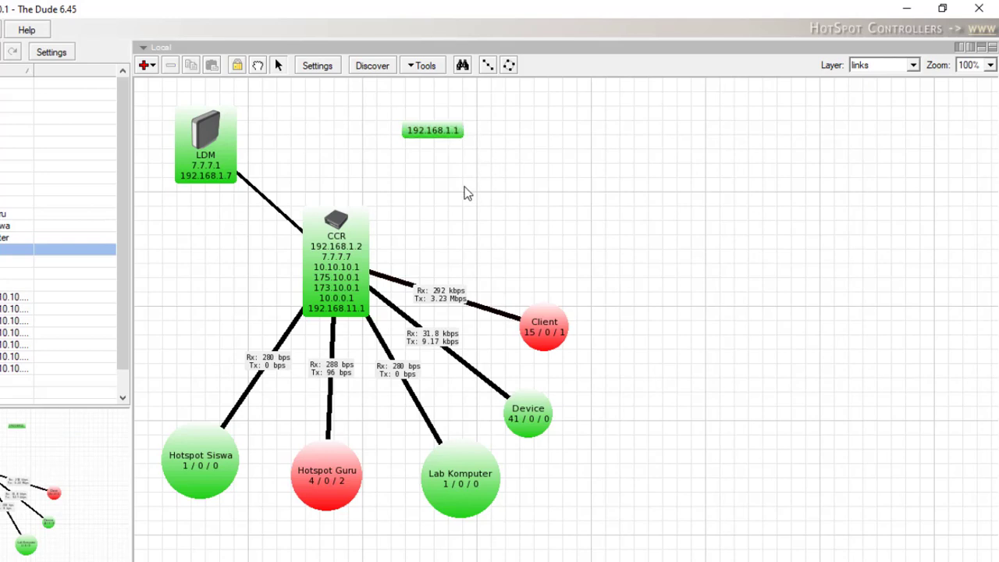
double_click(437, 132)
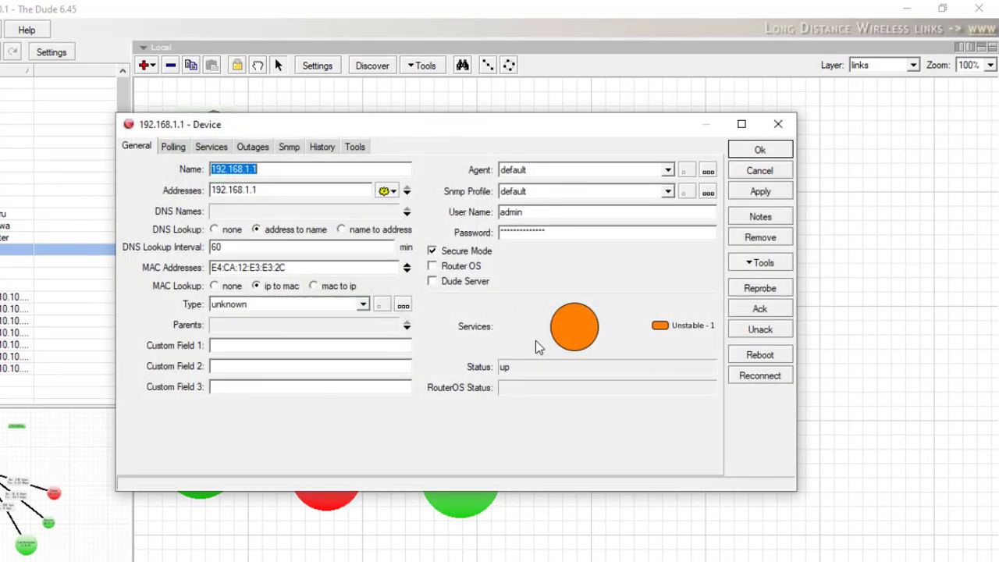
click(363, 304)
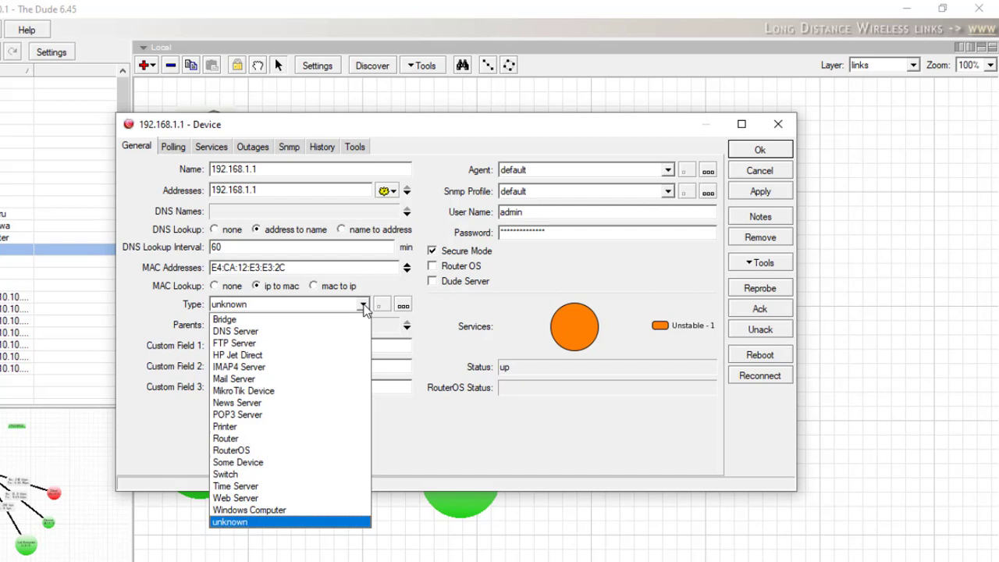
click(272, 440)
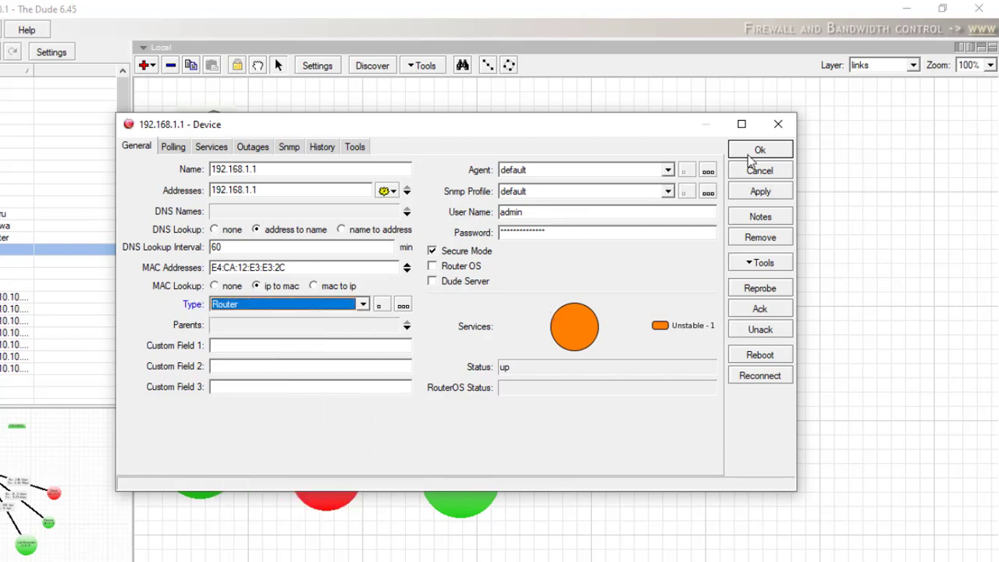
click(761, 193)
click(760, 149)
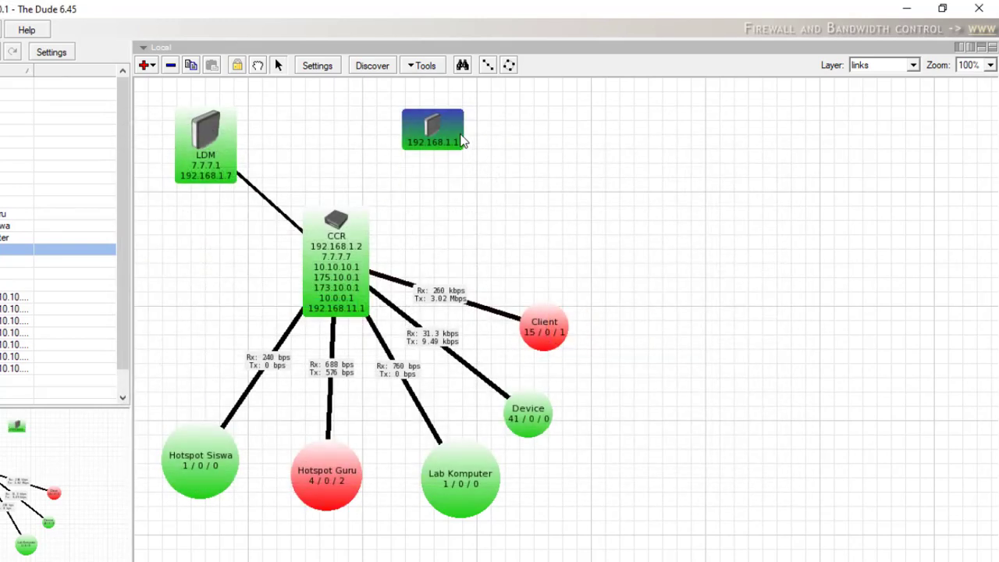
Fine-tune the position of the 192.168.1.1 device in the free space above and to the right of CCR.
click(507, 181)
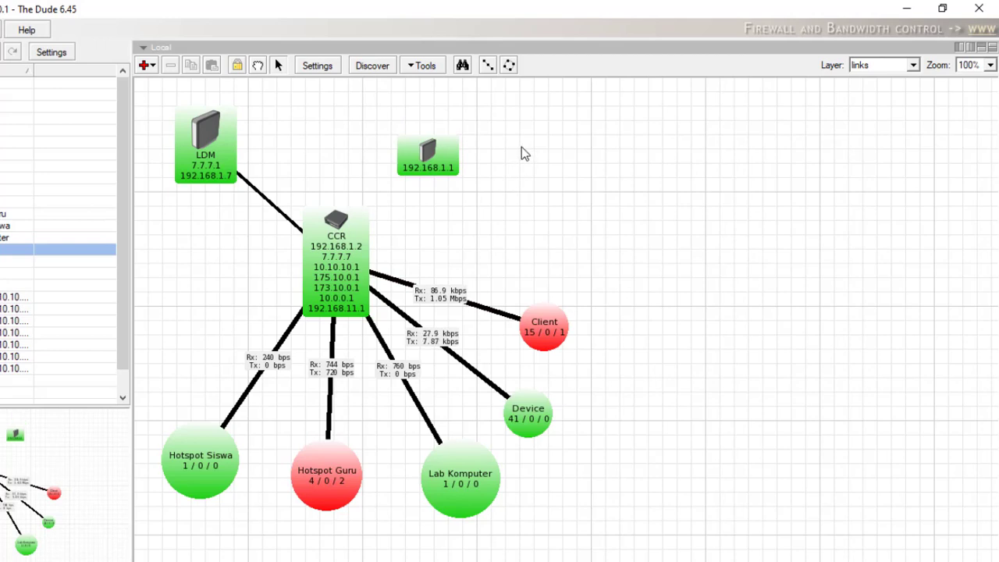
drag(435, 164, 436, 147)
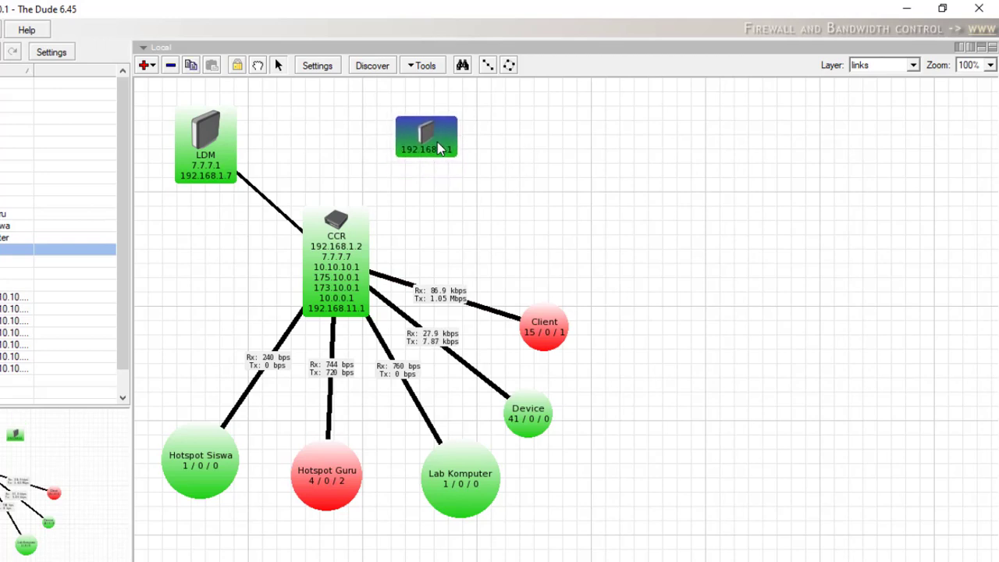
click(497, 207)
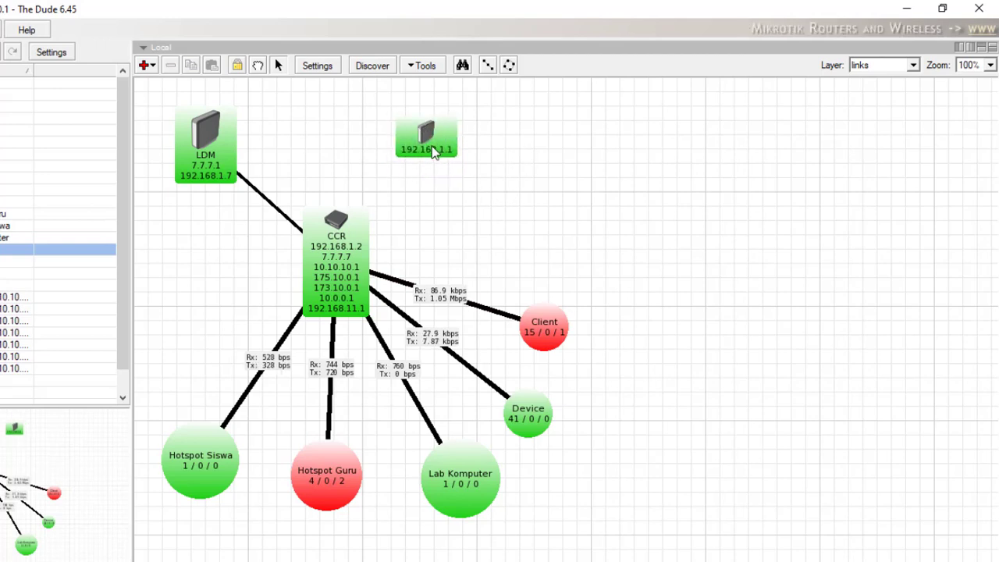
mouse_move(428, 143)
mouse_down()
mouse_move(452, 152)
mouse_move(428, 147)
mouse_up()
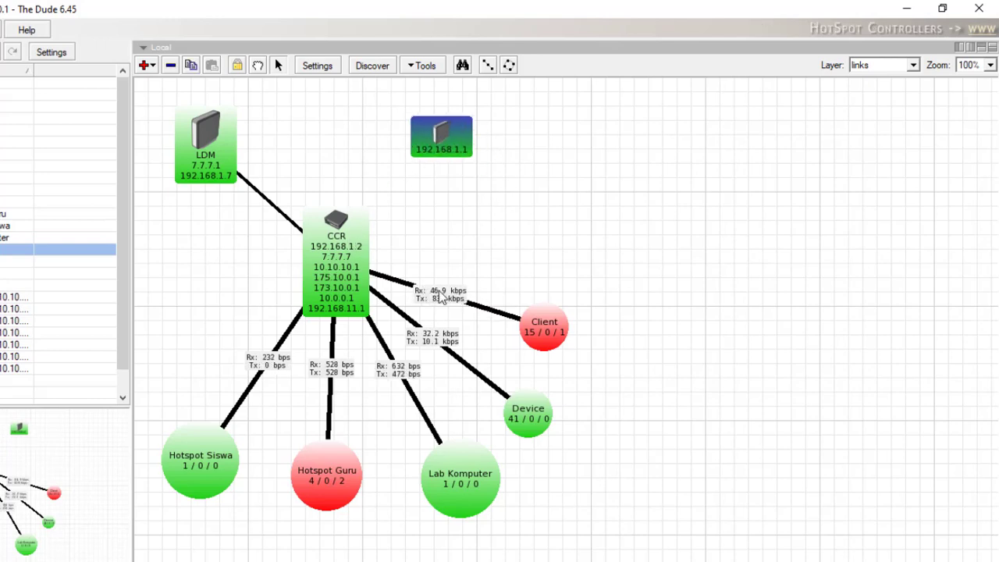
Add a link from the 192.168.1.1 device to CCR, with 192.168.1.1 as its device, simple mastering and no speed set.
right_click(599, 142)
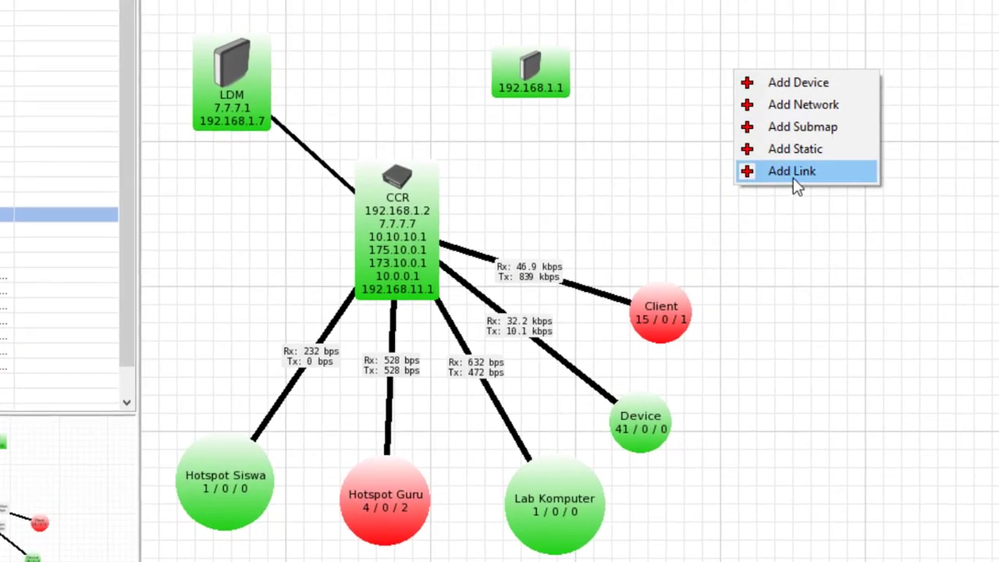
click(647, 212)
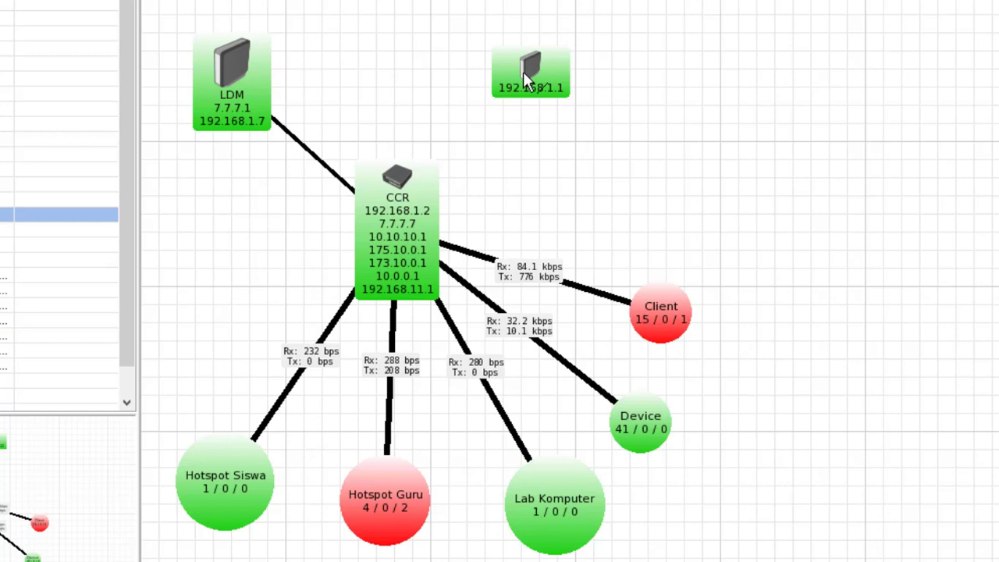
mouse_move(523, 71)
mouse_down()
mouse_move(446, 203)
mouse_move(421, 205)
mouse_up()
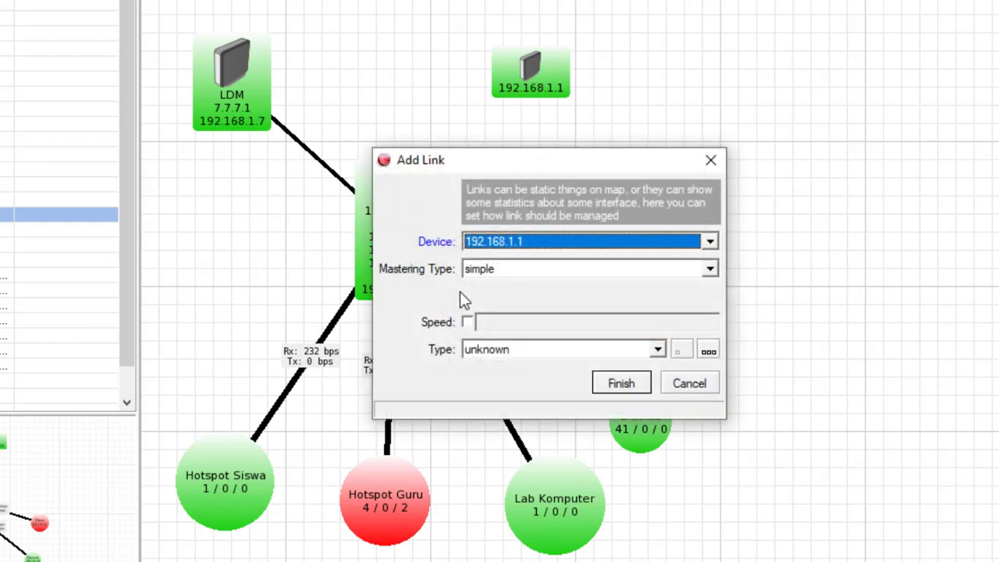
click(528, 241)
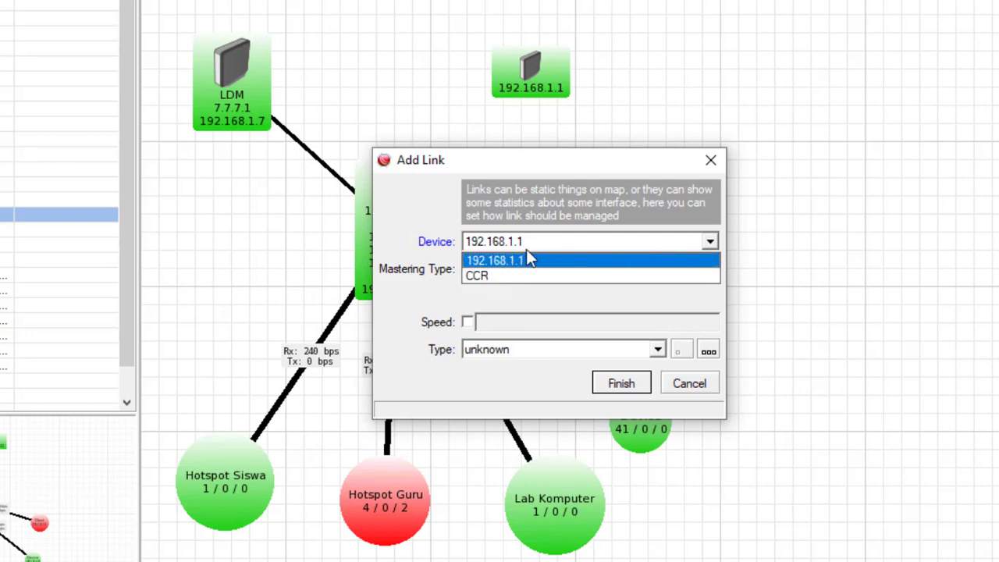
click(533, 263)
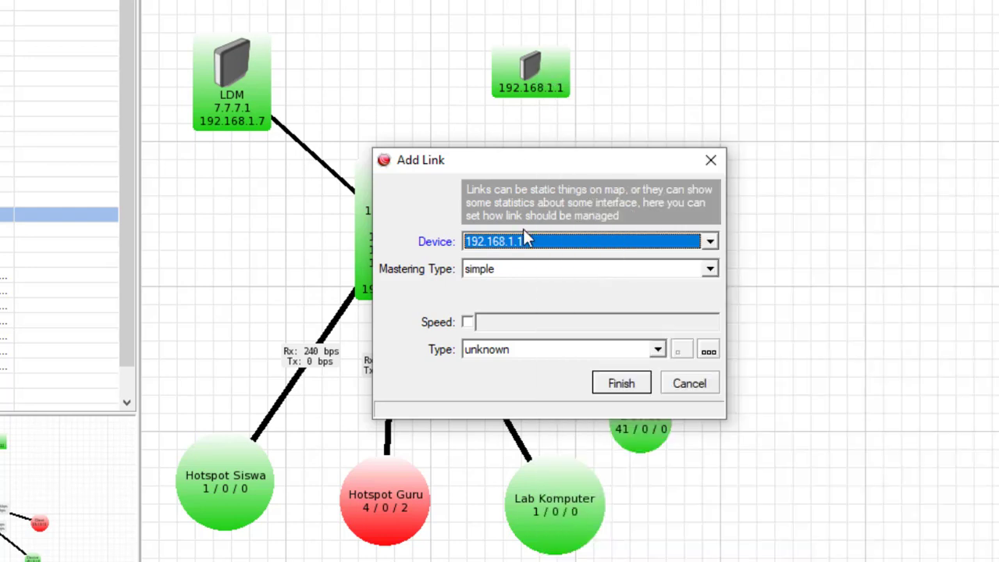
click(467, 322)
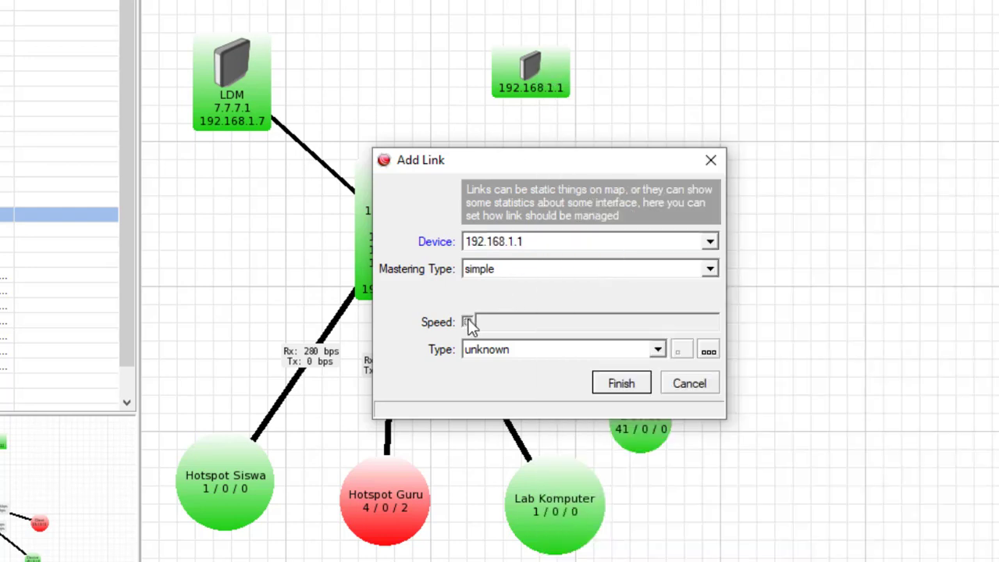
click(467, 323)
click(640, 386)
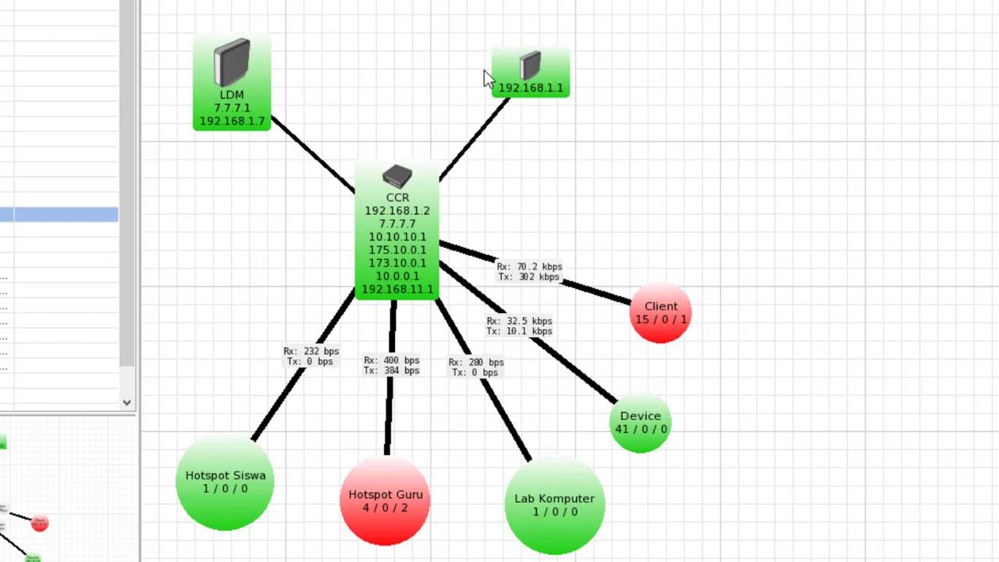
Rename the 192.168.1.1 device as Modem Indihome.
double_click(540, 70)
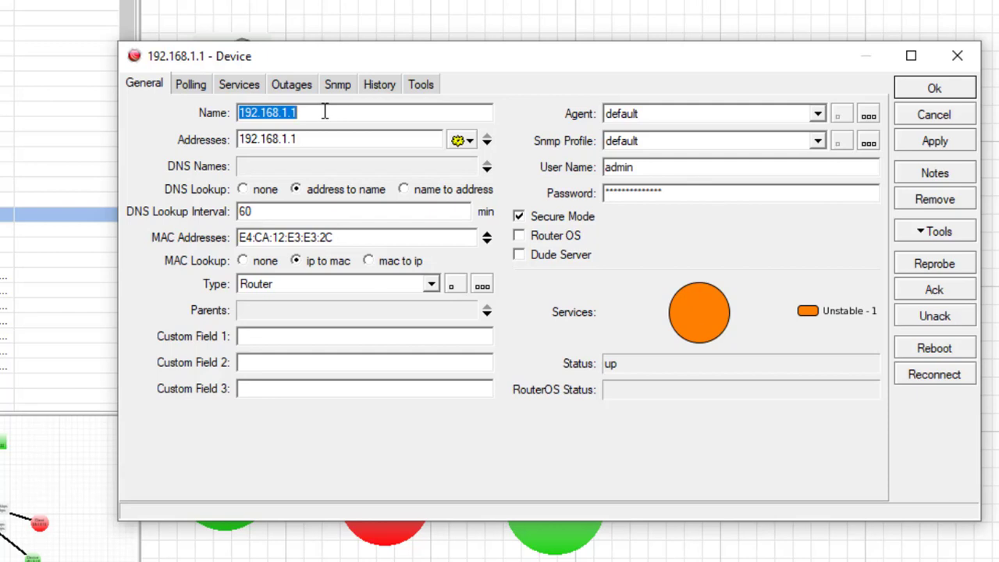
text(Modem Indihome)
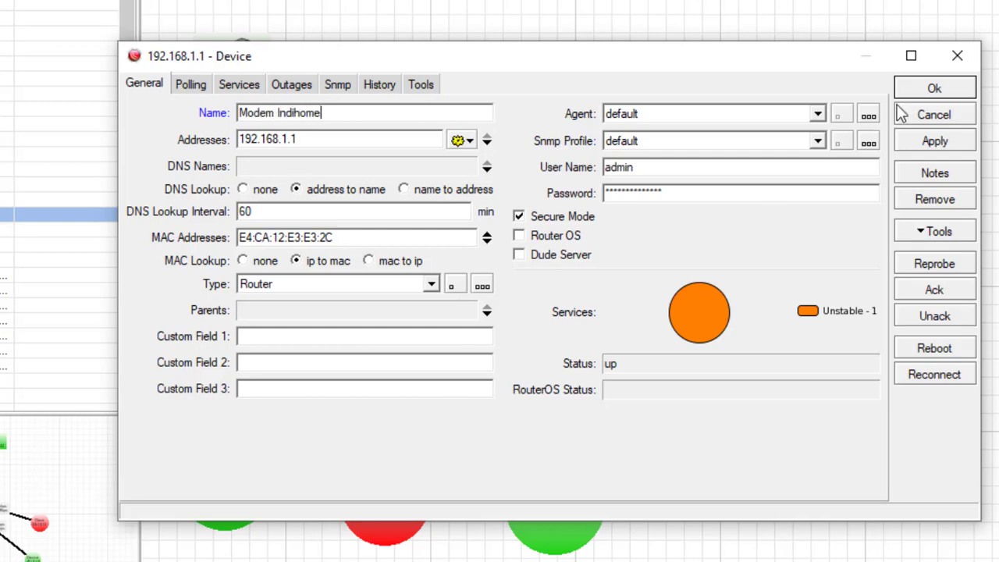
click(927, 90)
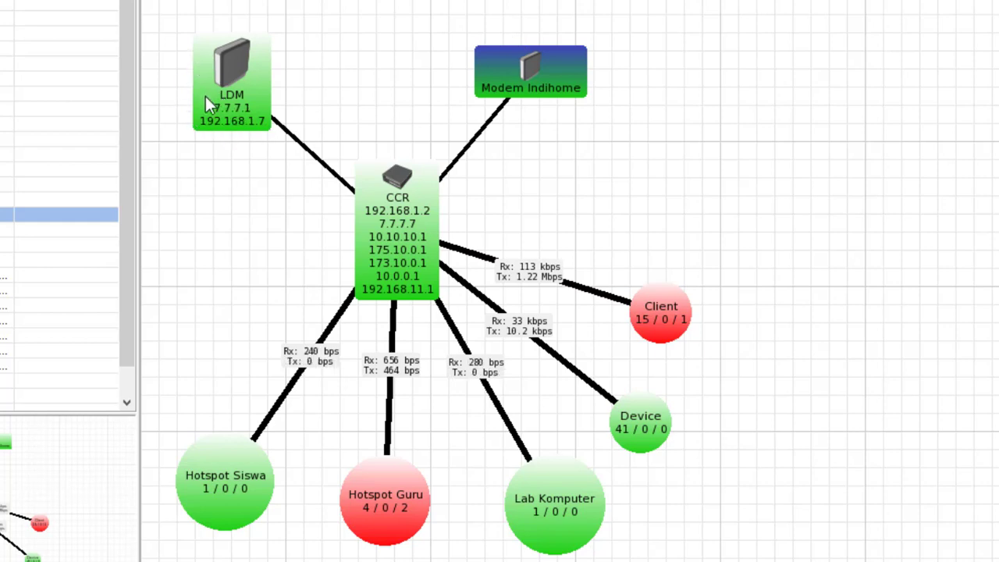
Open the appearance settings of Modem Indihome and choose router.svg as its image.
right_click(547, 69)
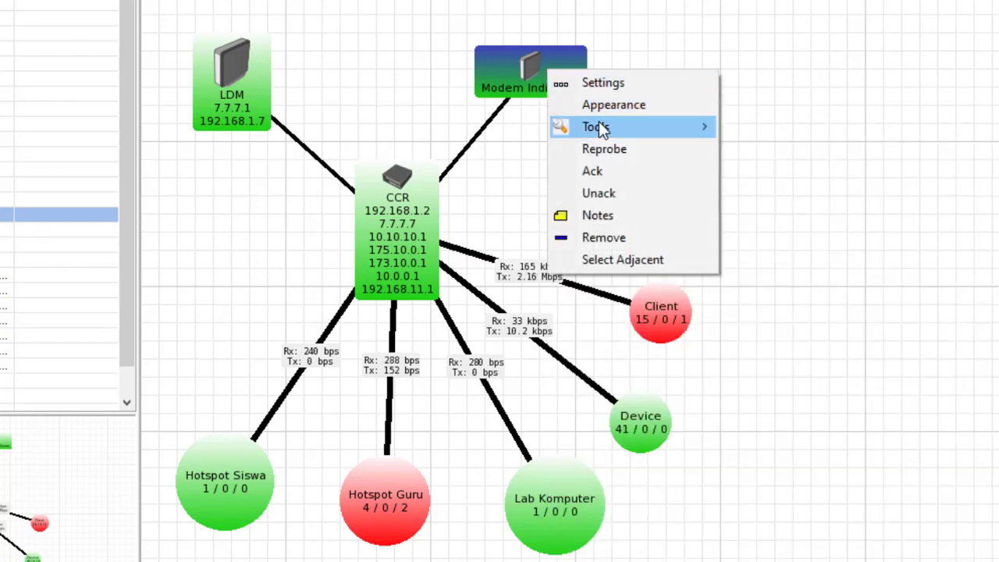
click(635, 107)
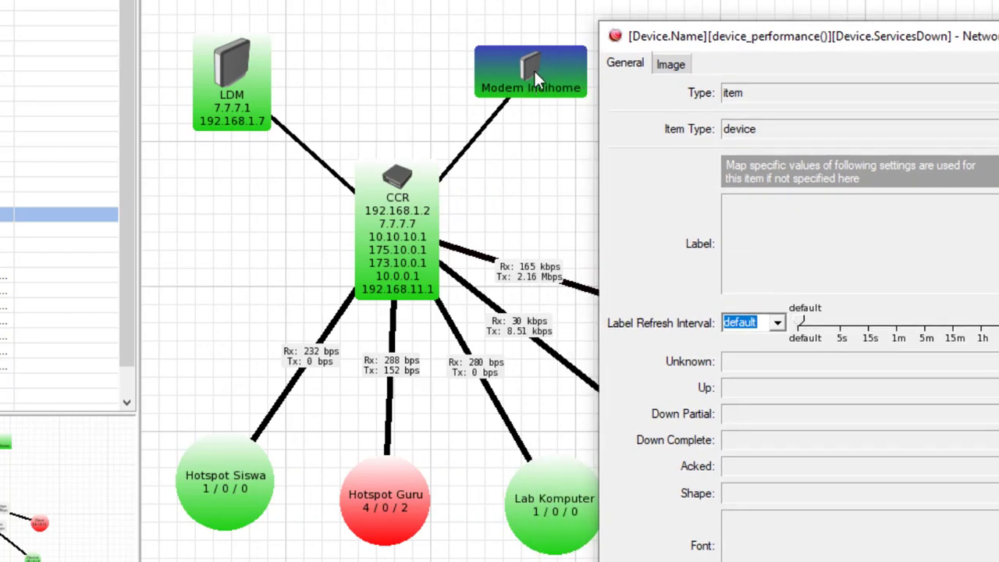
click(527, 63)
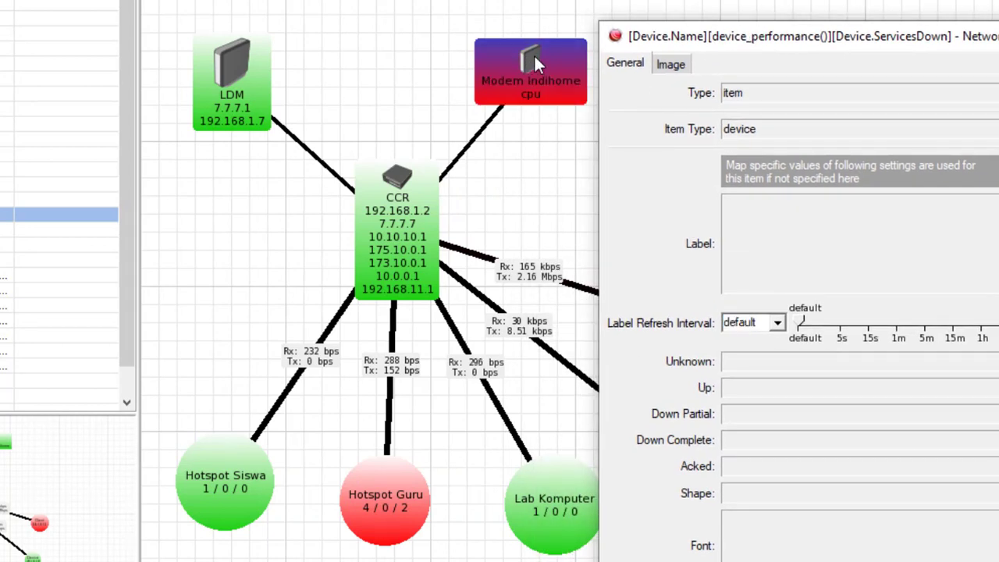
click(672, 67)
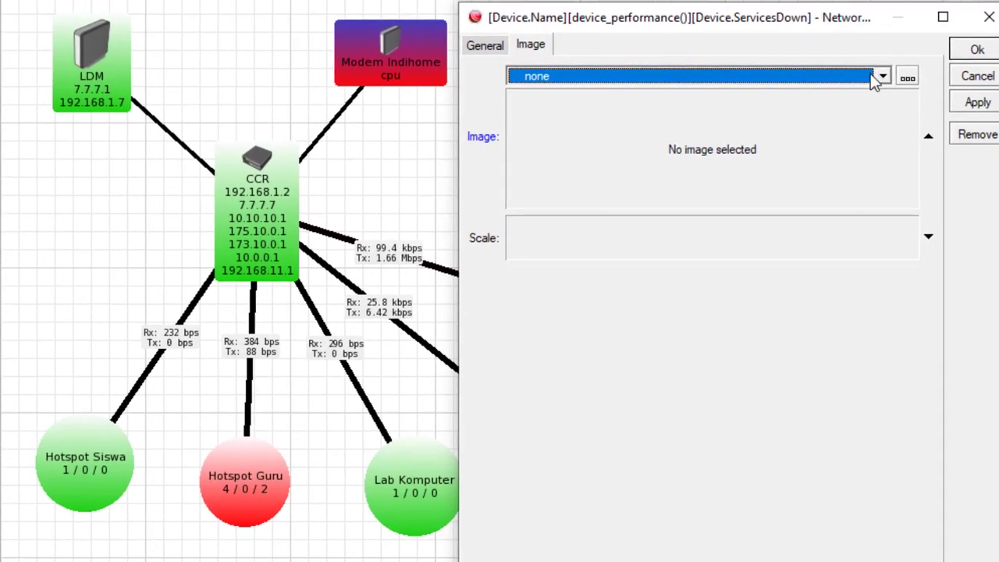
click(880, 78)
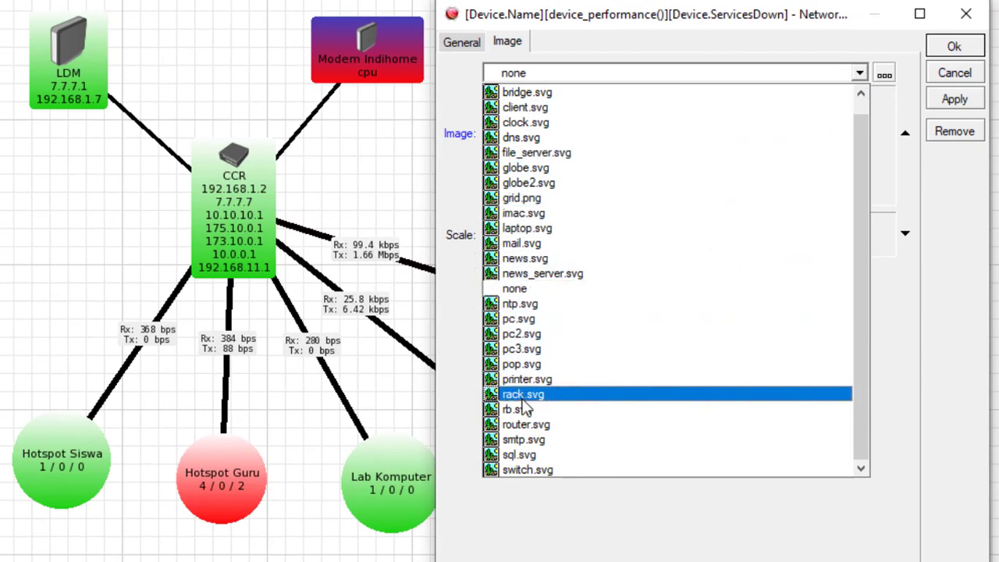
click(537, 425)
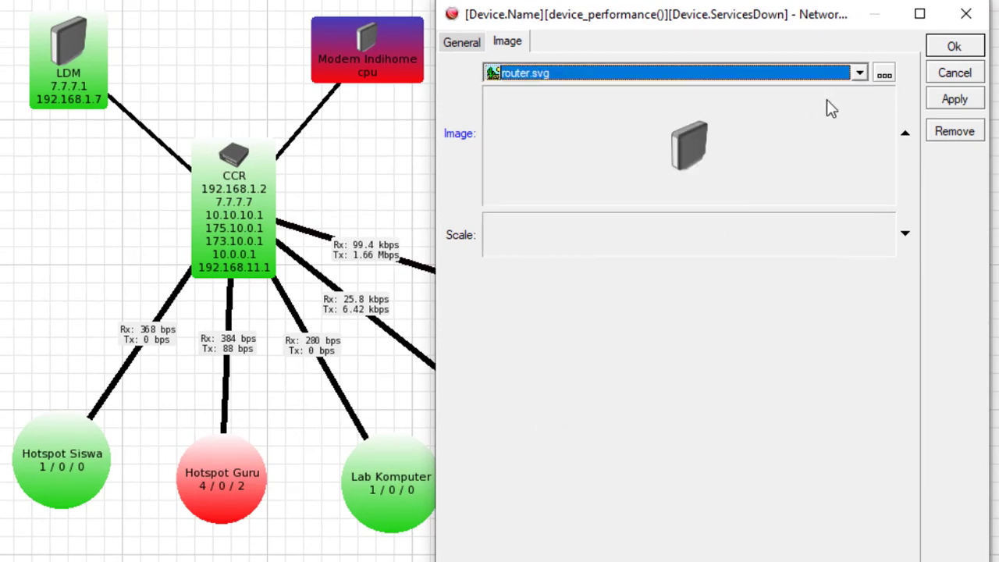
Insert the Device.FirstAddress variable on a new line below [Device.Name] in the Modem Indihome label and save the appearance.
click(465, 46)
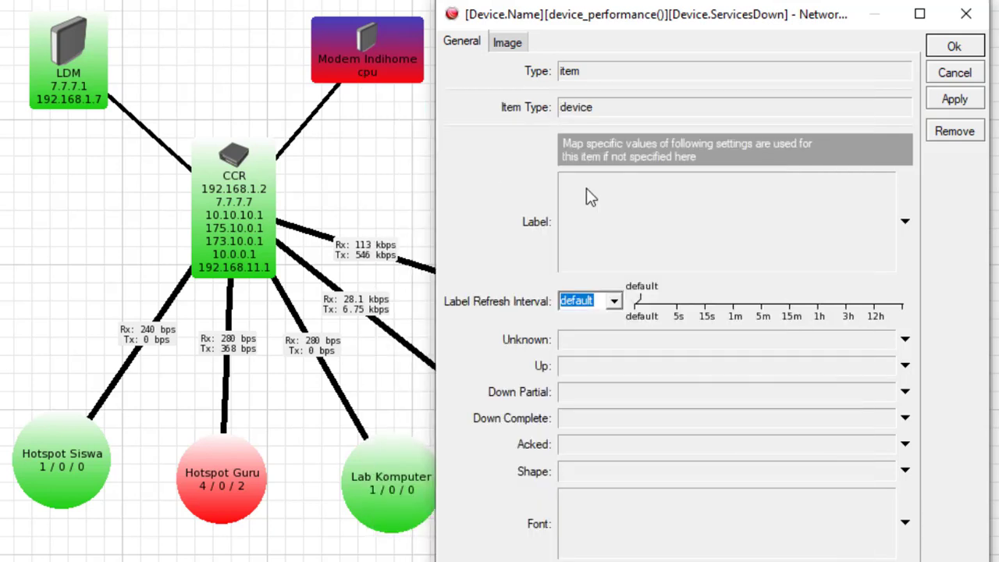
click(679, 221)
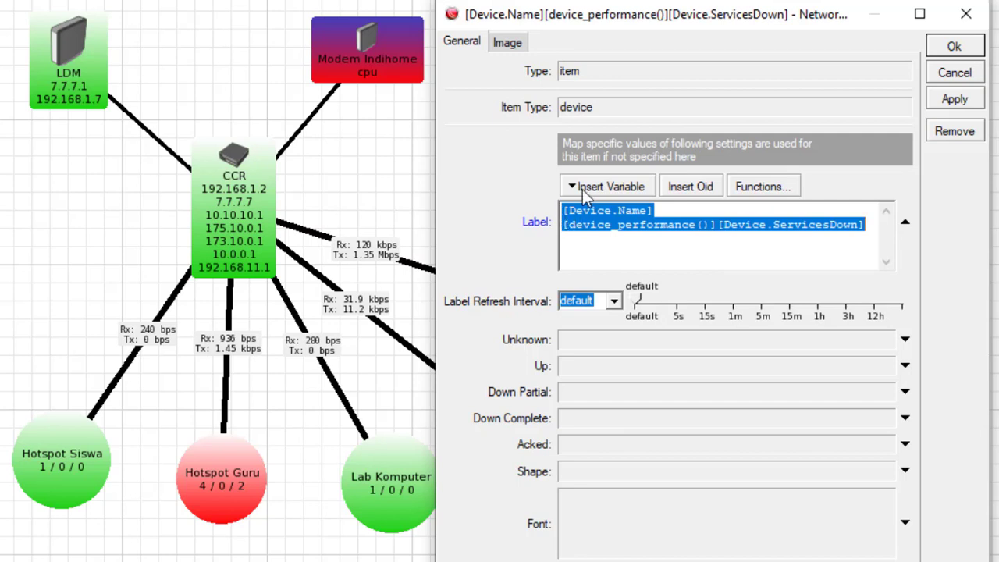
click(657, 211)
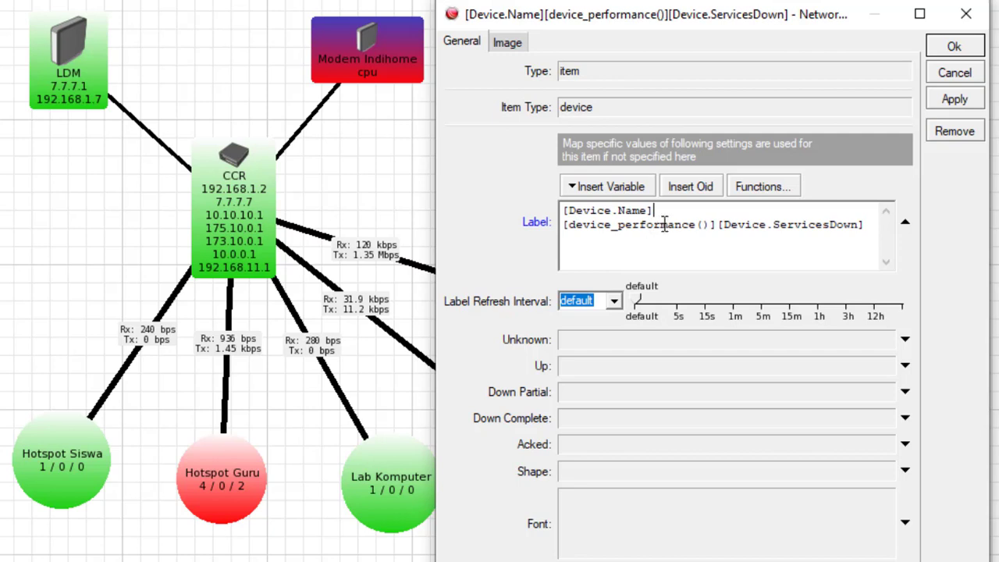
key(Return)
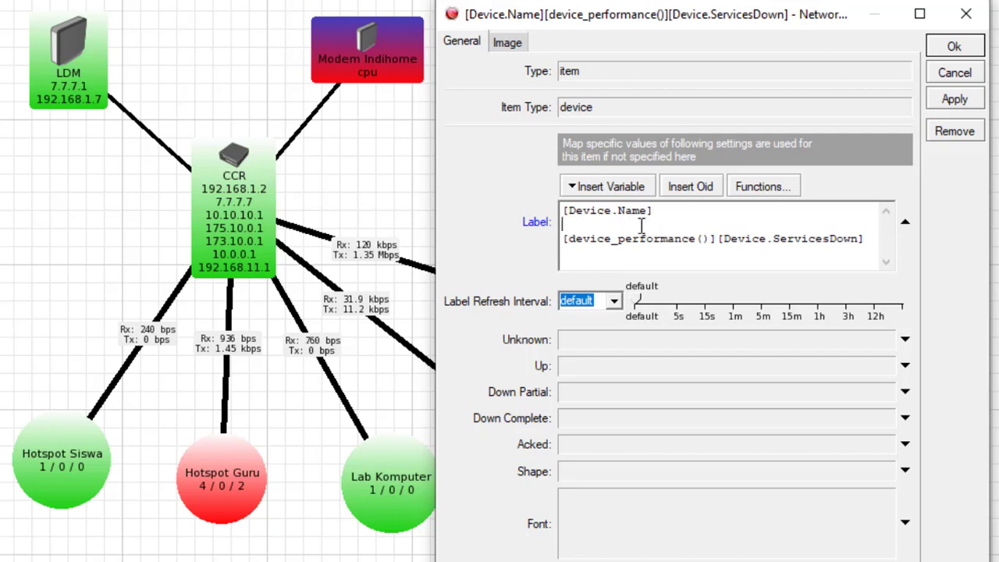
click(626, 187)
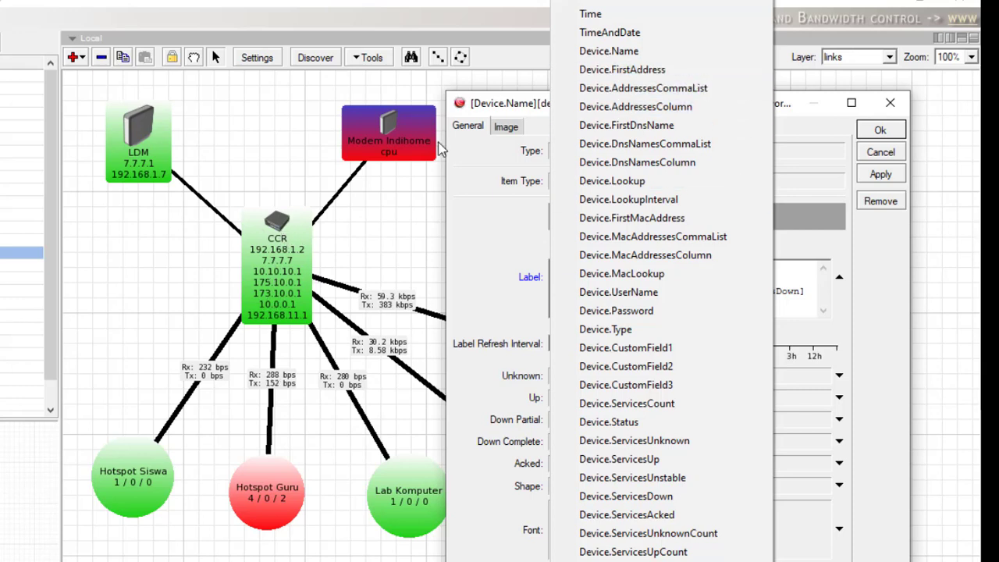
click(659, 70)
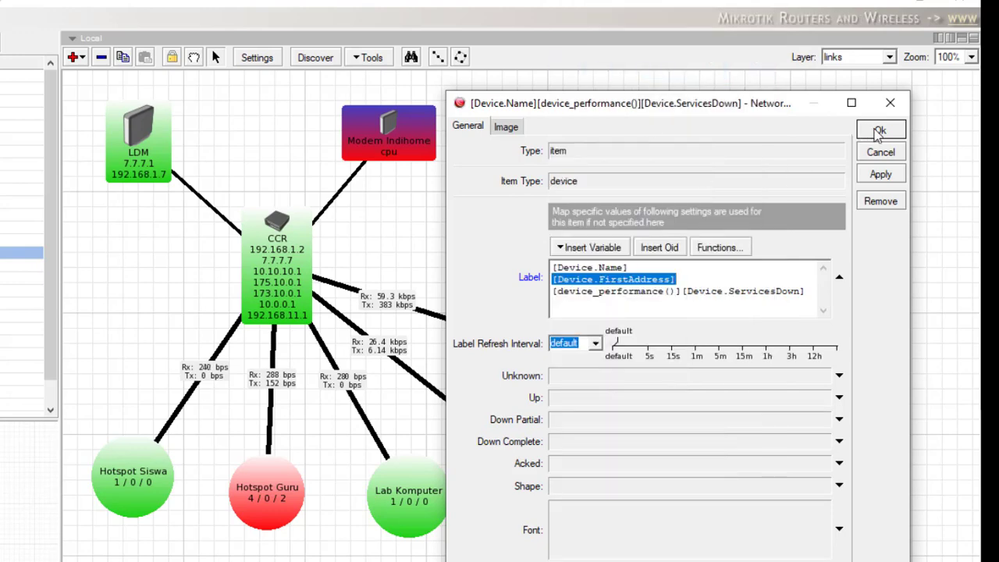
click(878, 131)
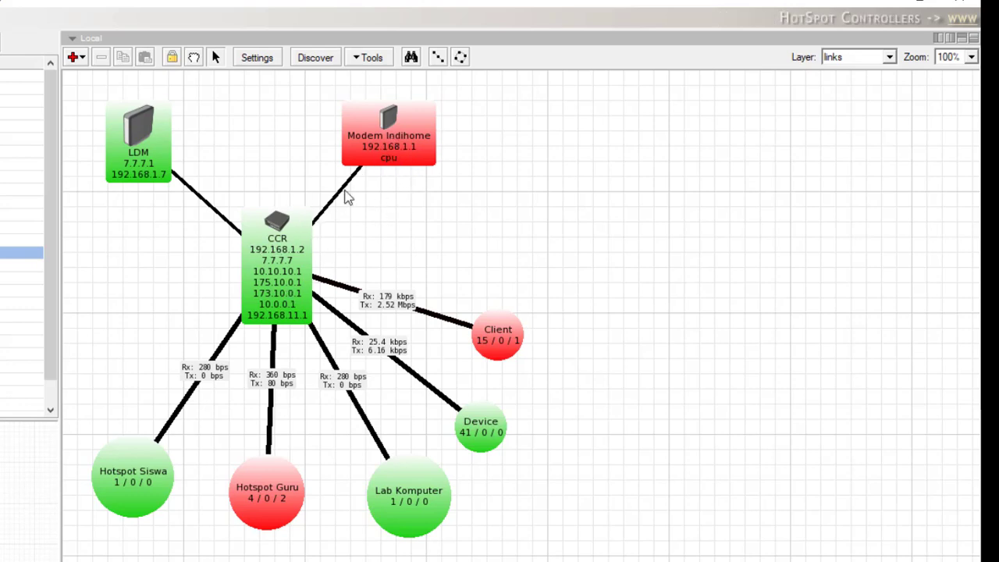
Add a ping service to the Modem Indihome device, keeping the default agent, interval, timeout and down count.
double_click(370, 160)
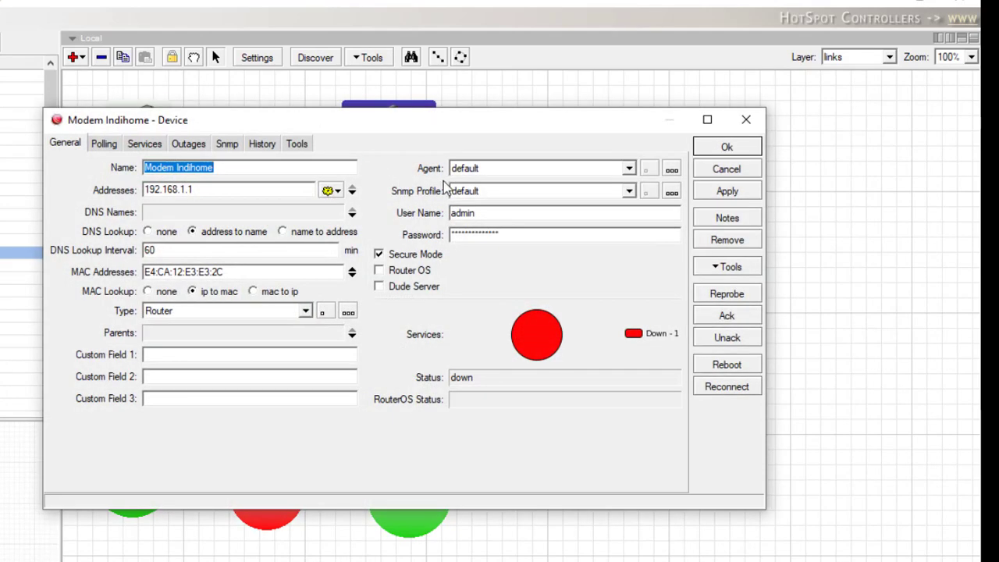
drag(361, 132, 569, 122)
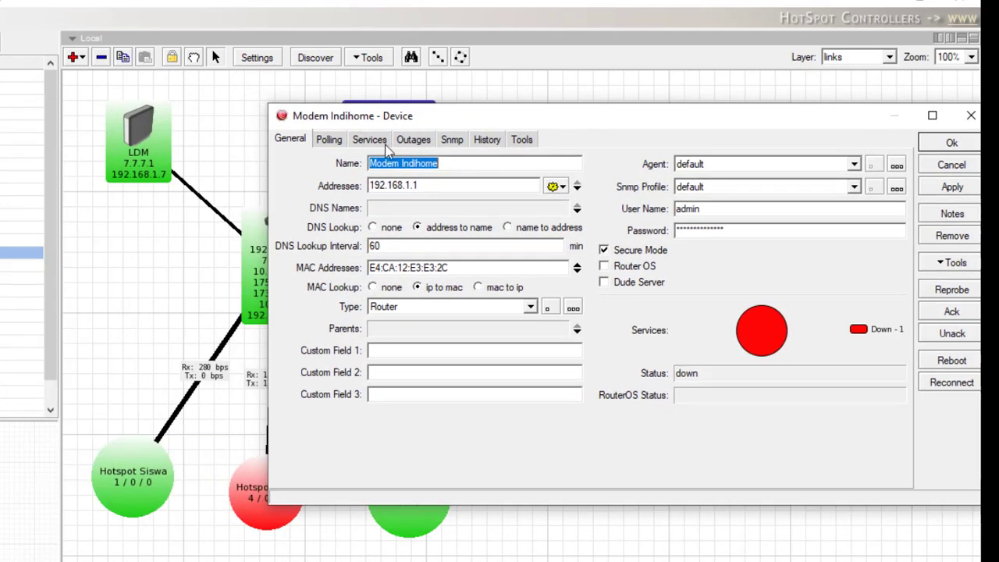
click(336, 141)
click(367, 140)
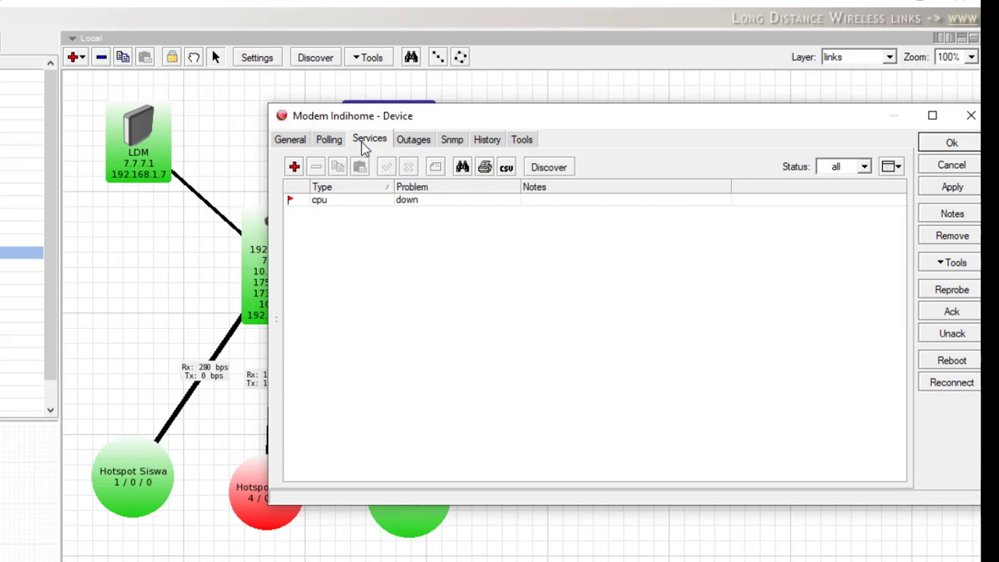
click(330, 203)
double_click(350, 201)
click(661, 214)
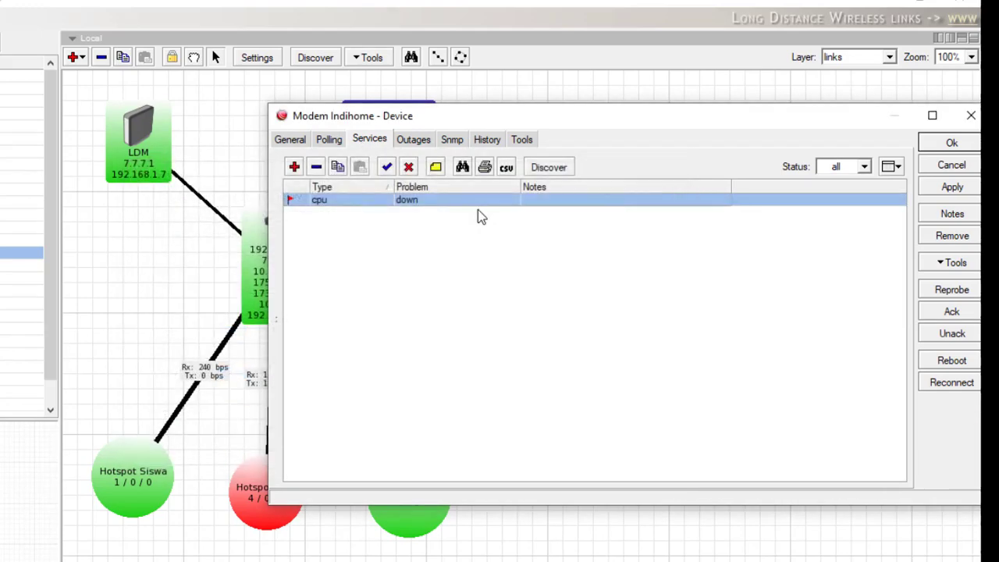
click(294, 167)
click(315, 240)
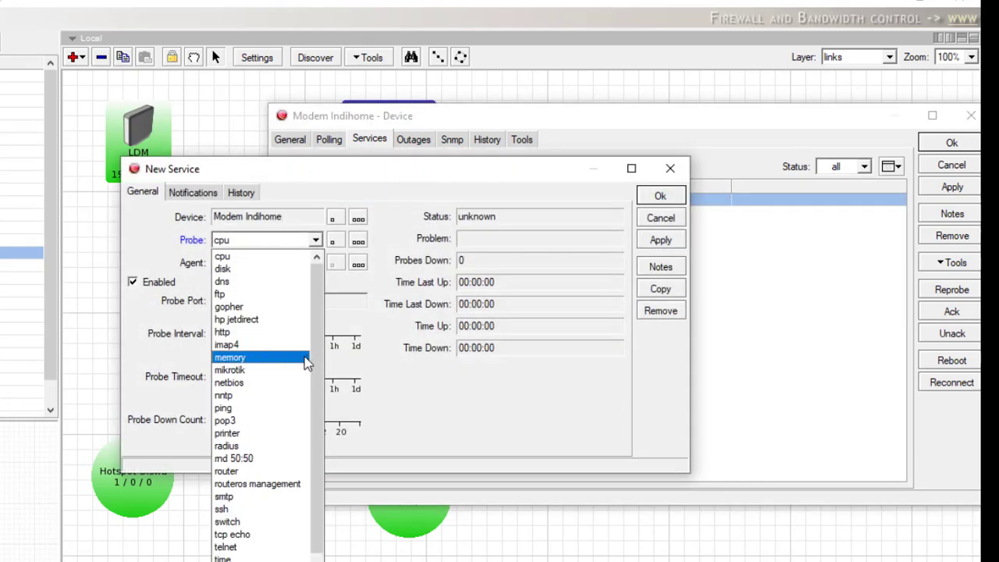
scroll(288, 382, down, 1)
click(273, 396)
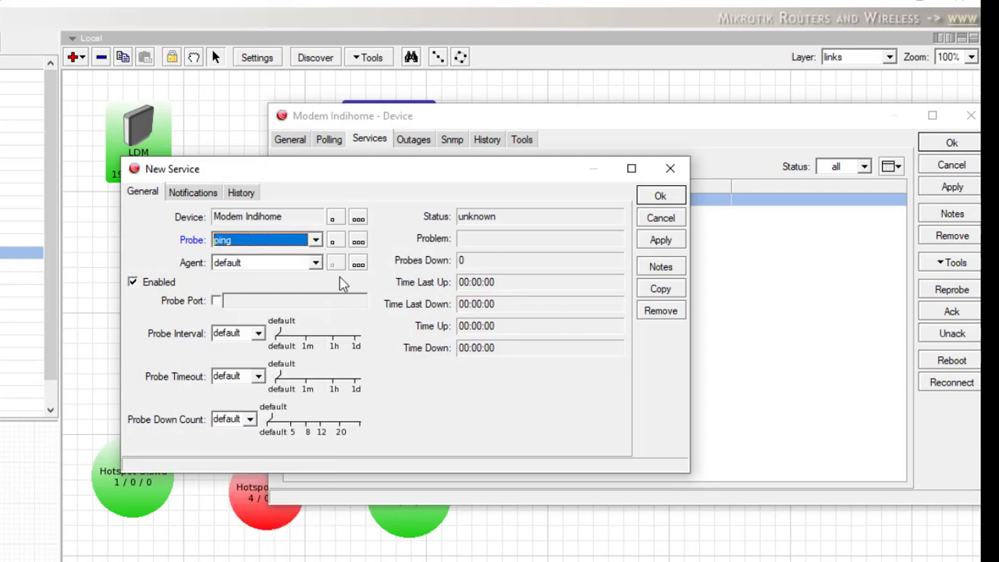
click(659, 197)
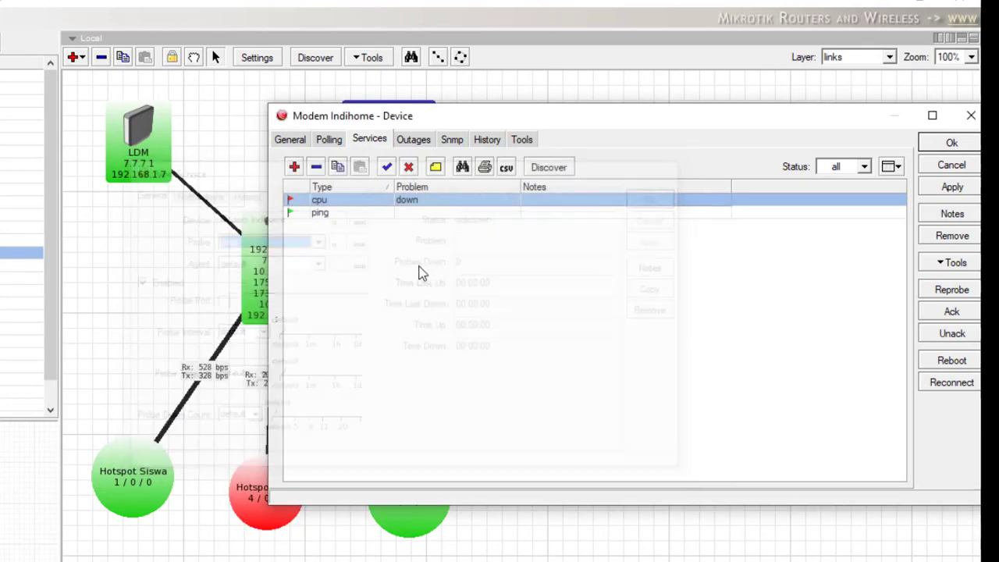
Remove the cpu service from Modem Indihome and save the device settings.
click(316, 170)
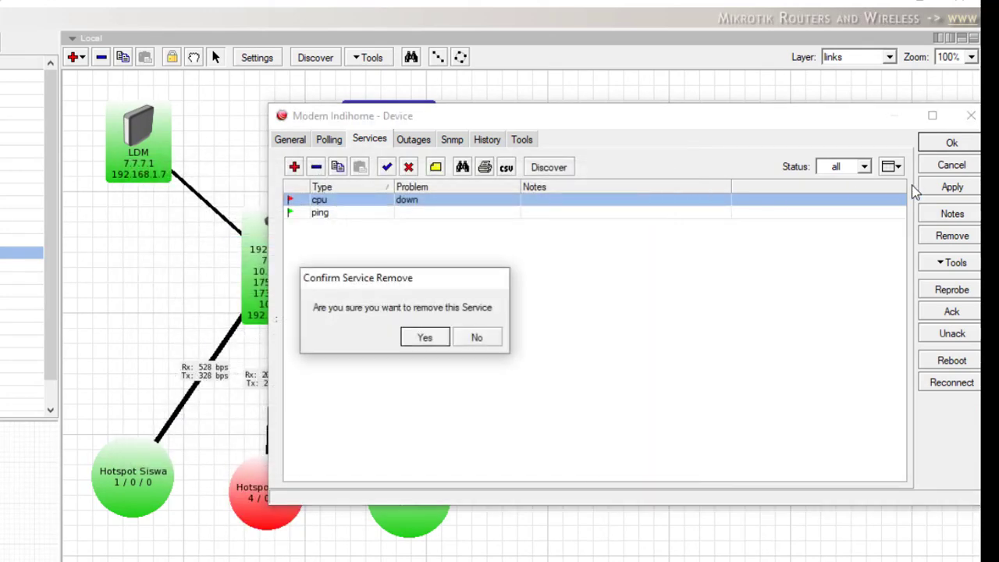
click(419, 338)
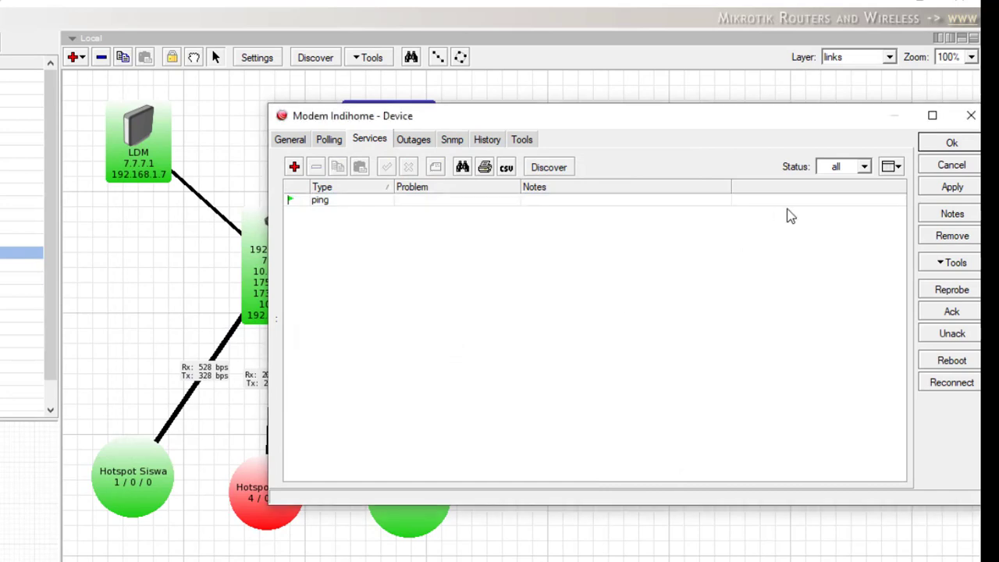
click(948, 144)
click(493, 218)
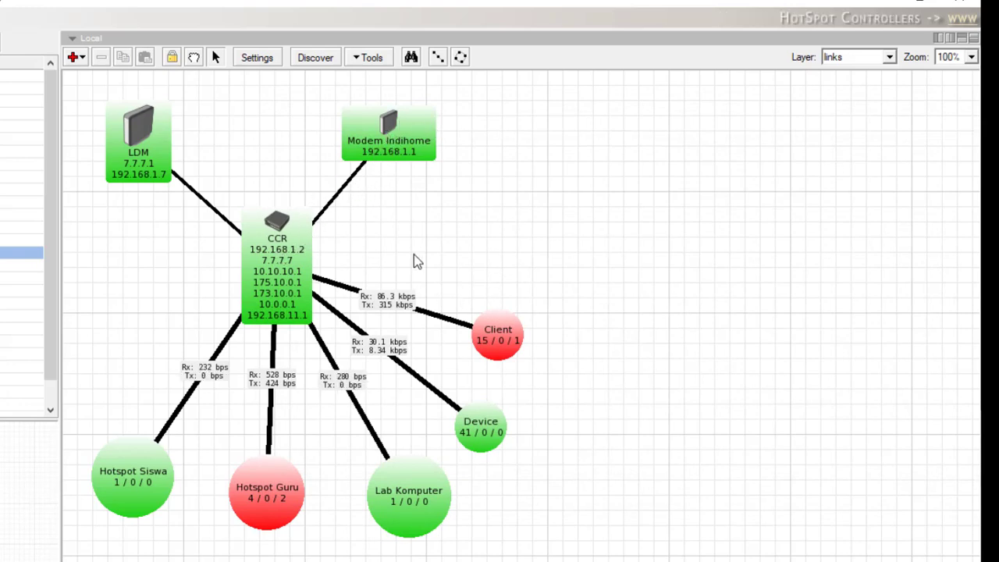
Shift Modem Indihome slightly up and left on the Local map and remove the Device submap element.
drag(404, 144, 375, 138)
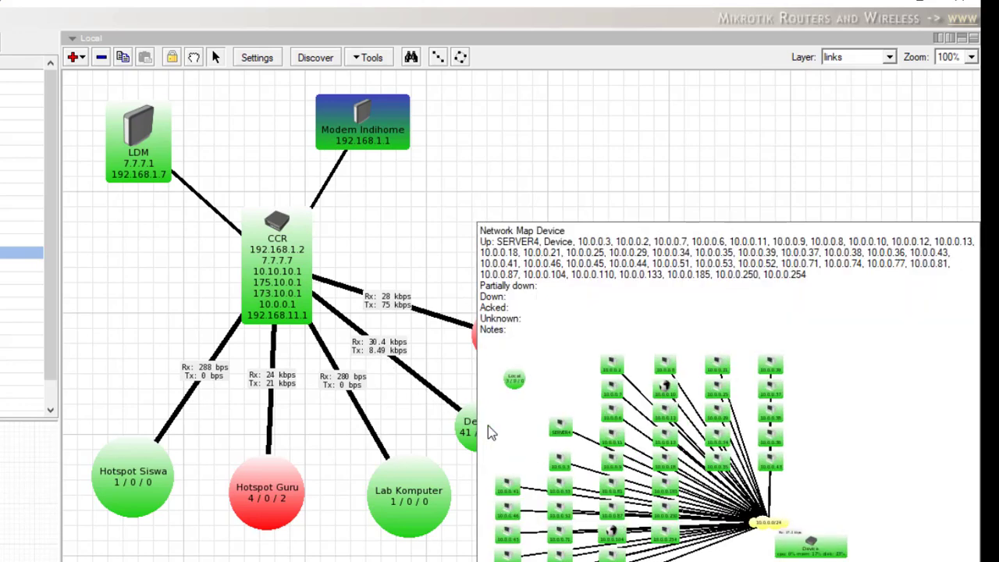
click(477, 434)
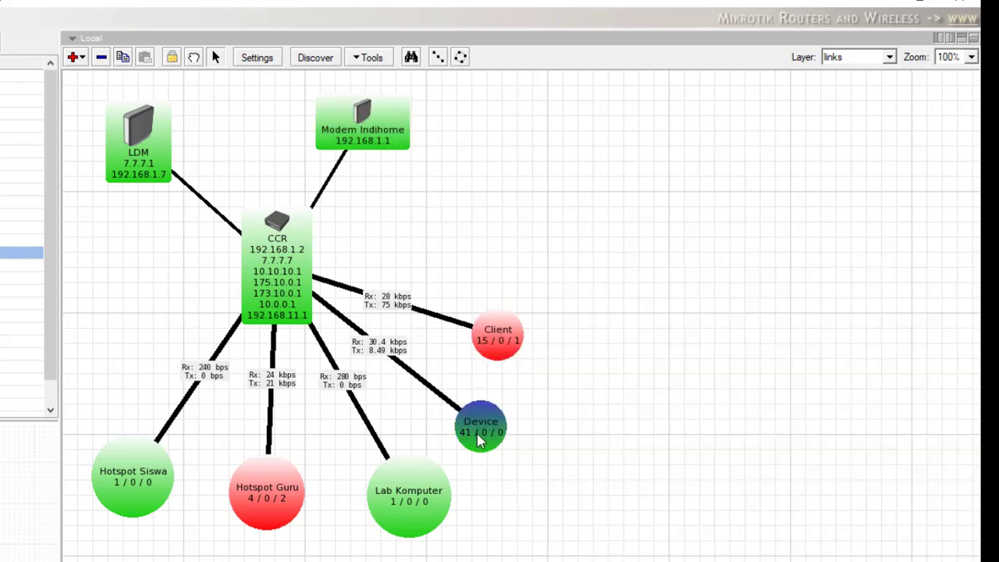
right_click(484, 423)
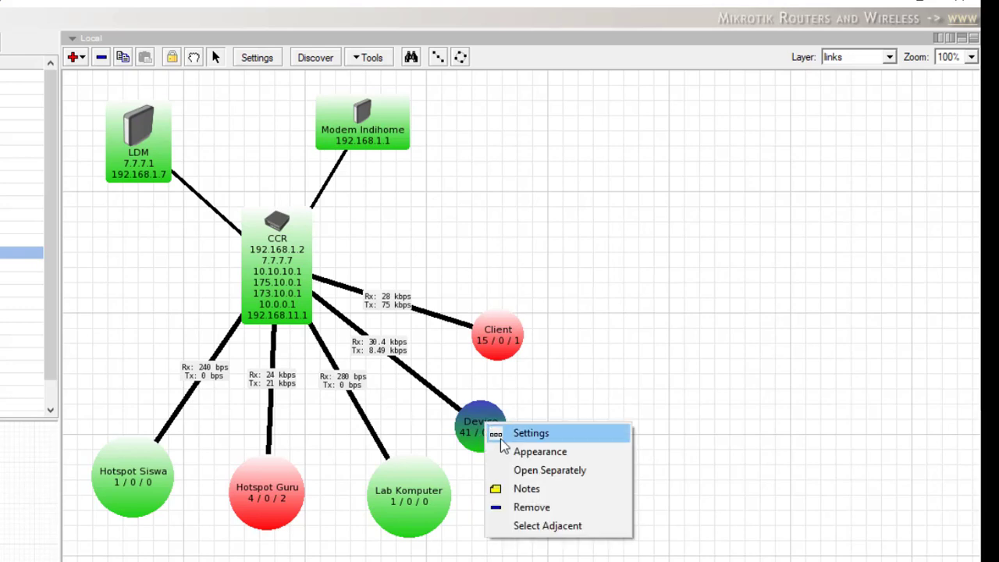
click(531, 508)
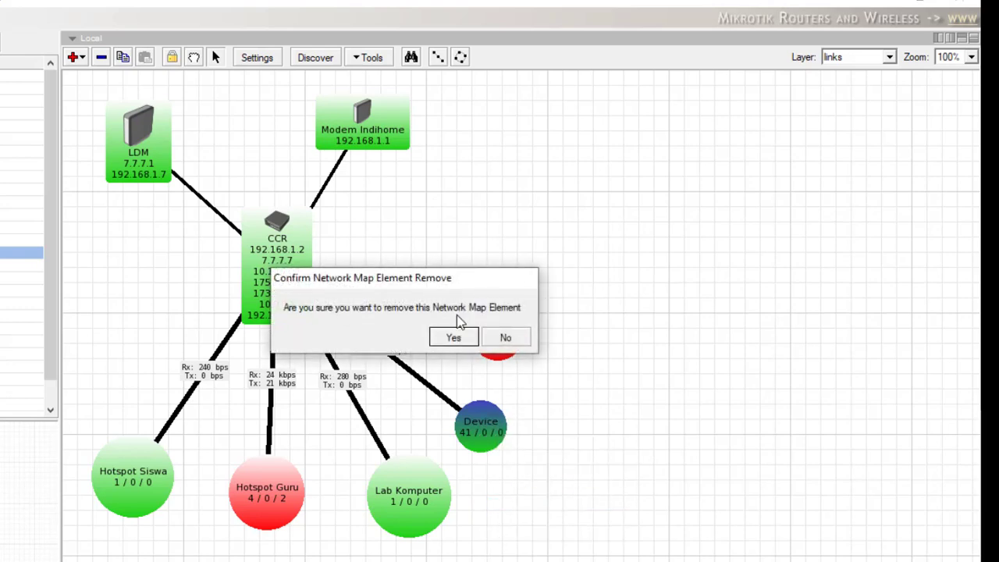
click(461, 337)
Move the Client submap closer to Lab Komputer and shift CCR down and left on the Local map.
drag(489, 347, 455, 420)
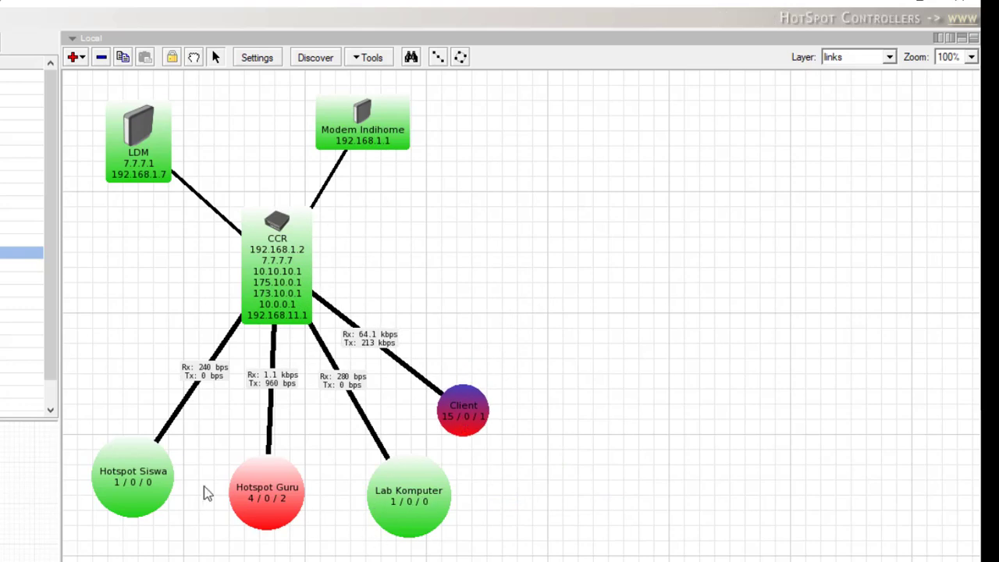
double_click(130, 480)
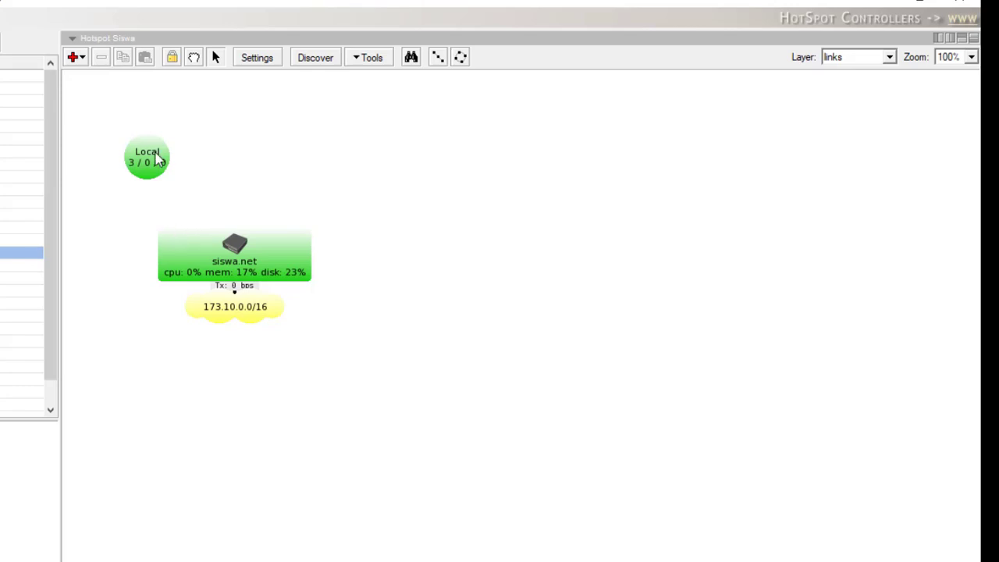
double_click(145, 167)
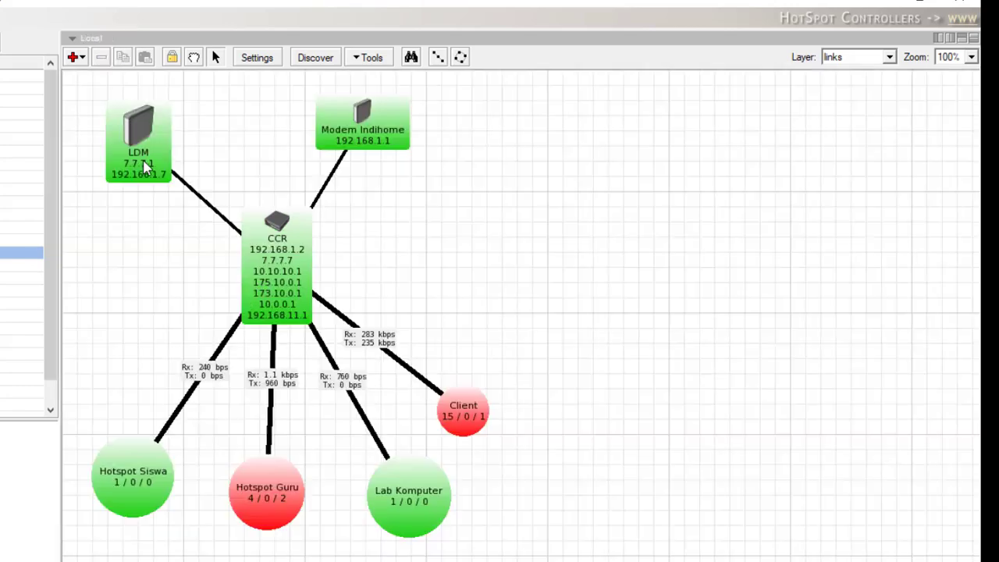
drag(279, 261, 242, 297)
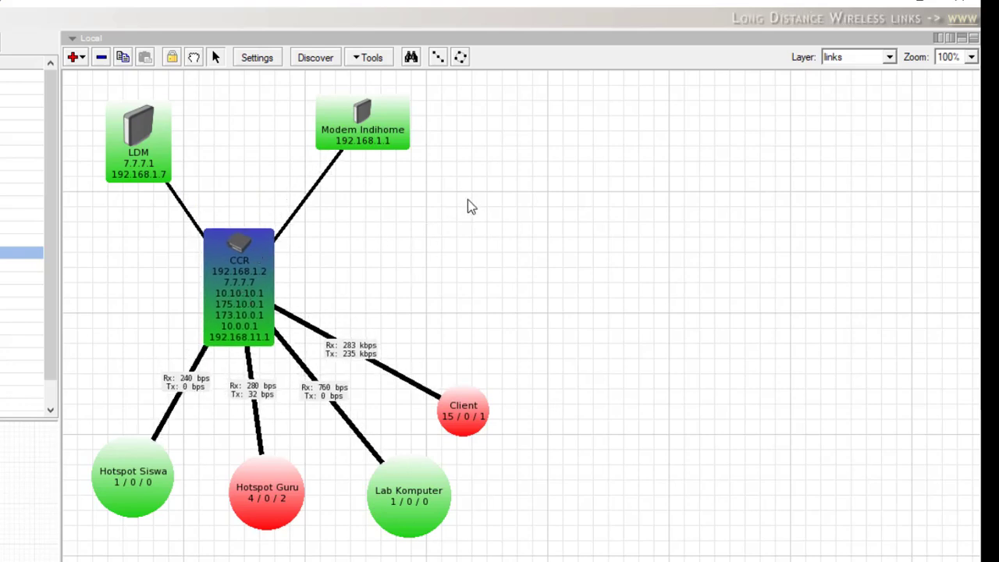
Add a new submap named AP to the Local map and place it between Modem Indihome and Client.
right_click(508, 181)
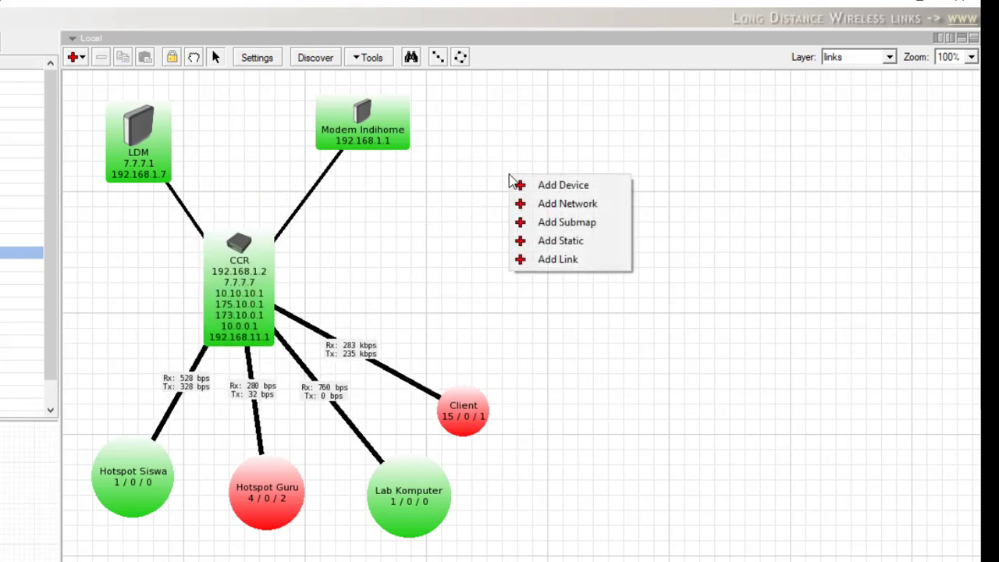
click(585, 228)
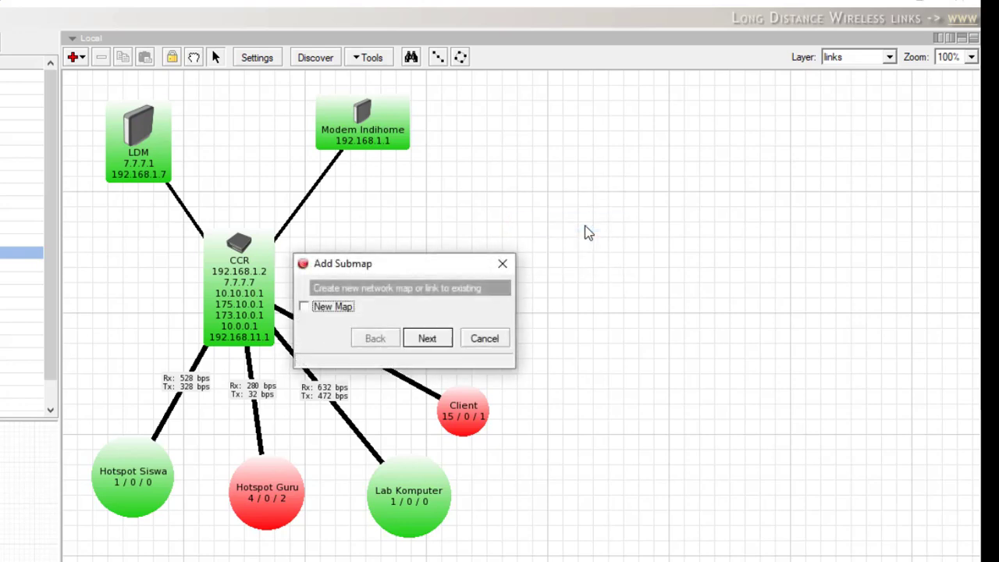
drag(468, 265, 554, 205)
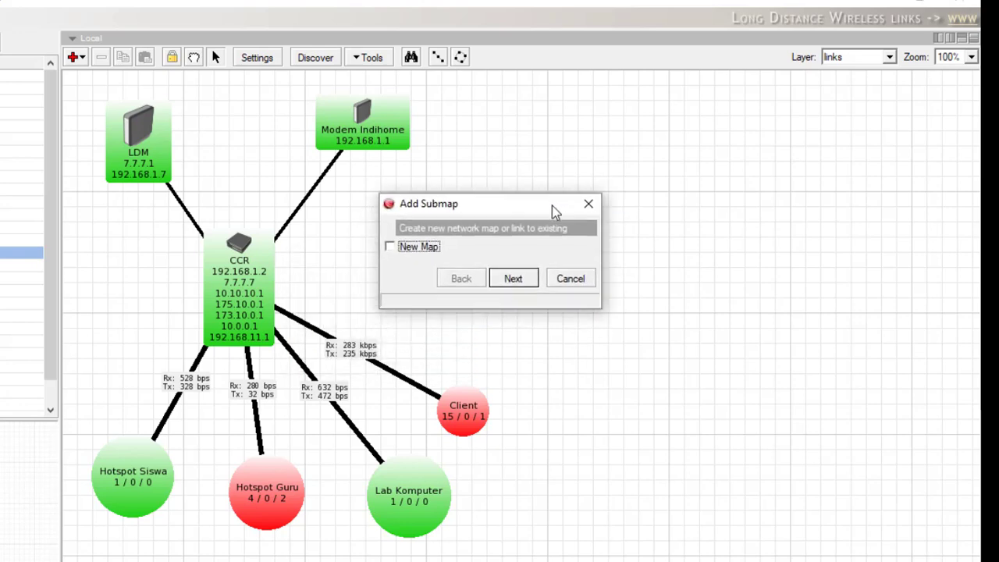
click(390, 247)
click(513, 280)
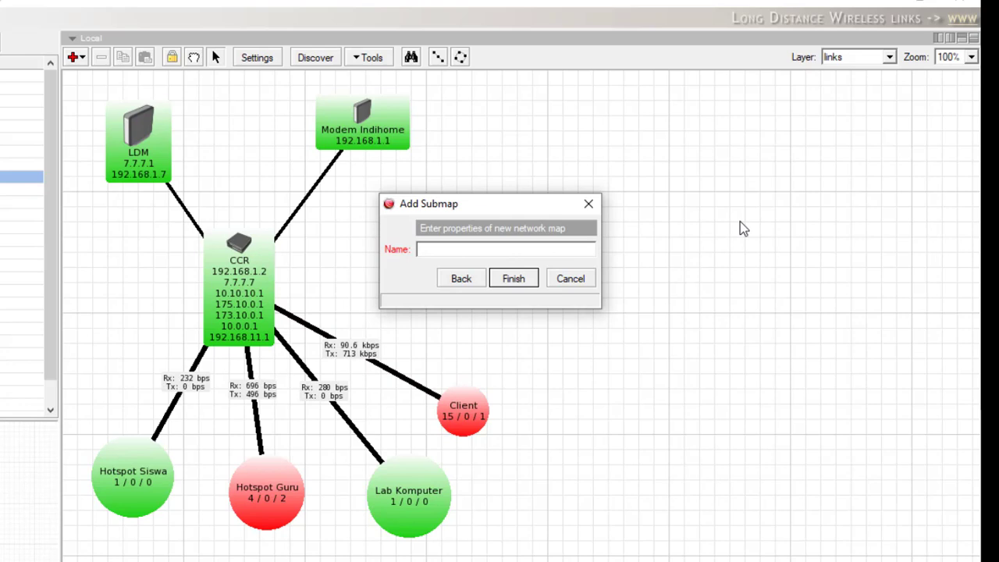
text(AP)
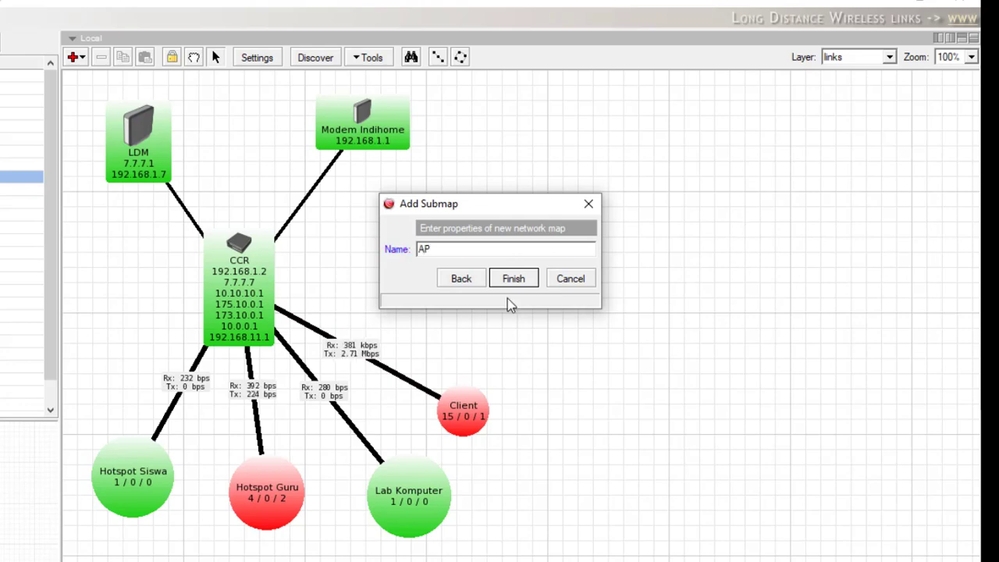
click(506, 281)
drag(508, 197, 466, 236)
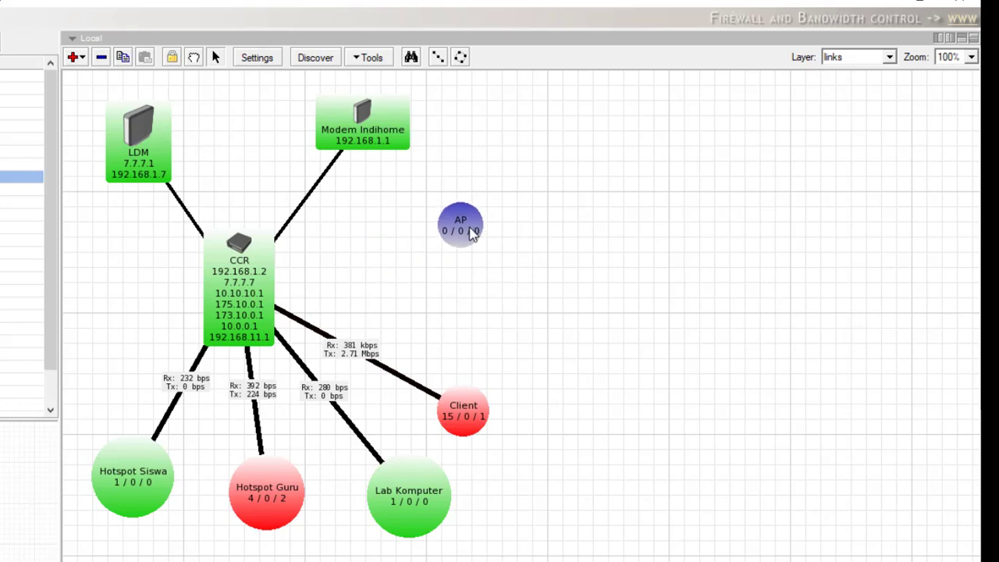
Open the AP submap and move its Local element to the upper-left corner of the map.
double_click(471, 231)
drag(508, 190, 132, 118)
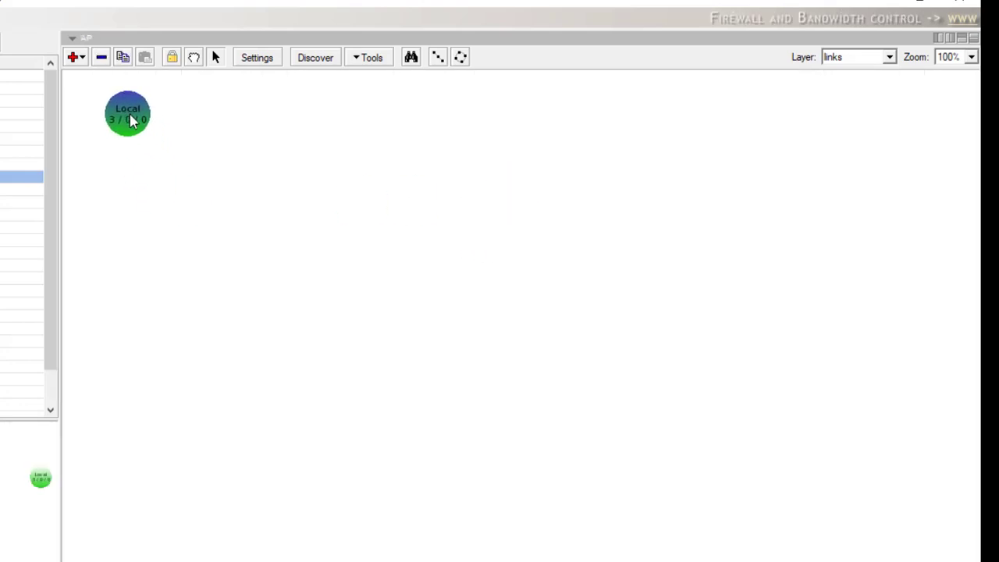
right_click(394, 151)
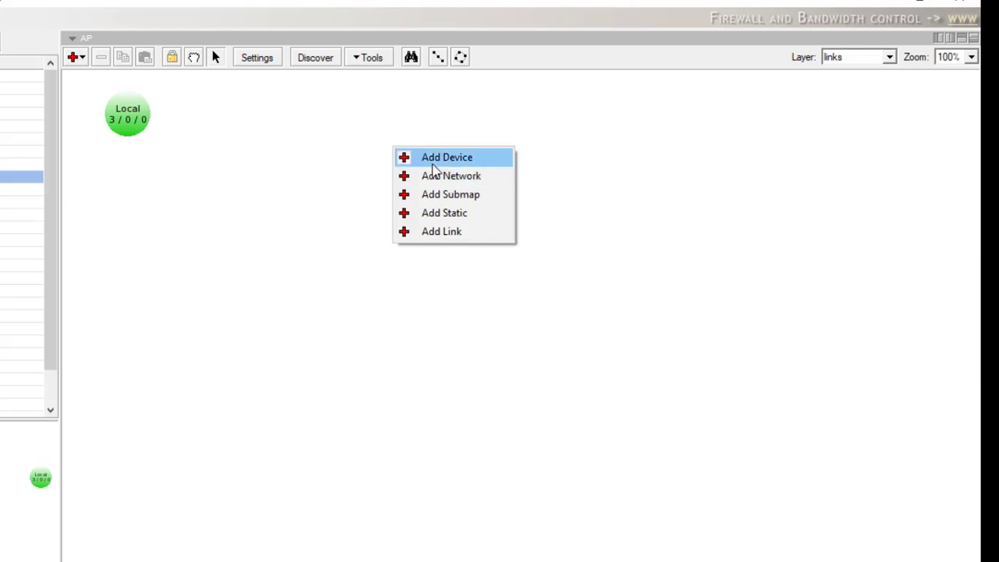
click(307, 208)
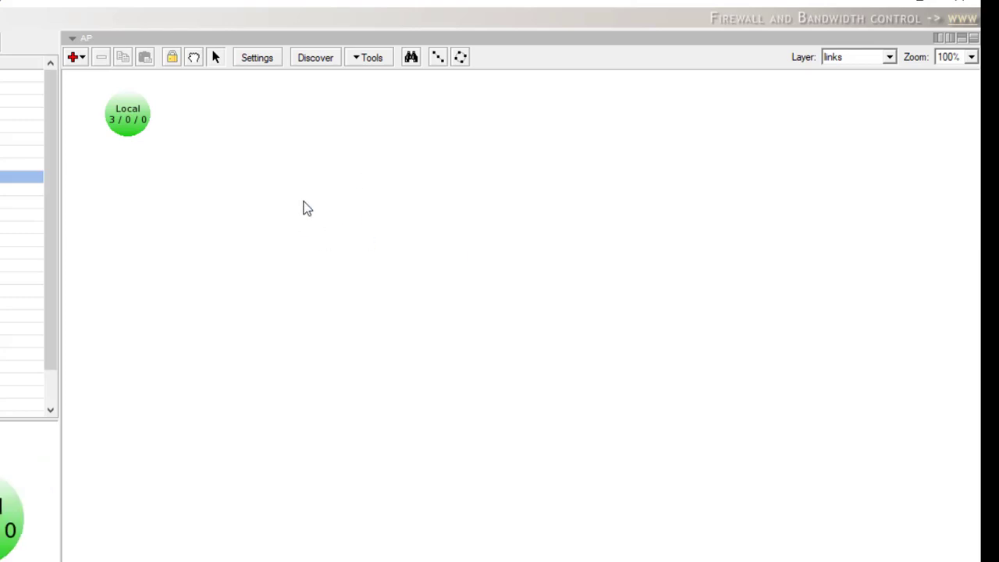
Run device discovery on the 10.0.0.0/24 network in the AP map, using the default agent and fast ping scan.
click(315, 60)
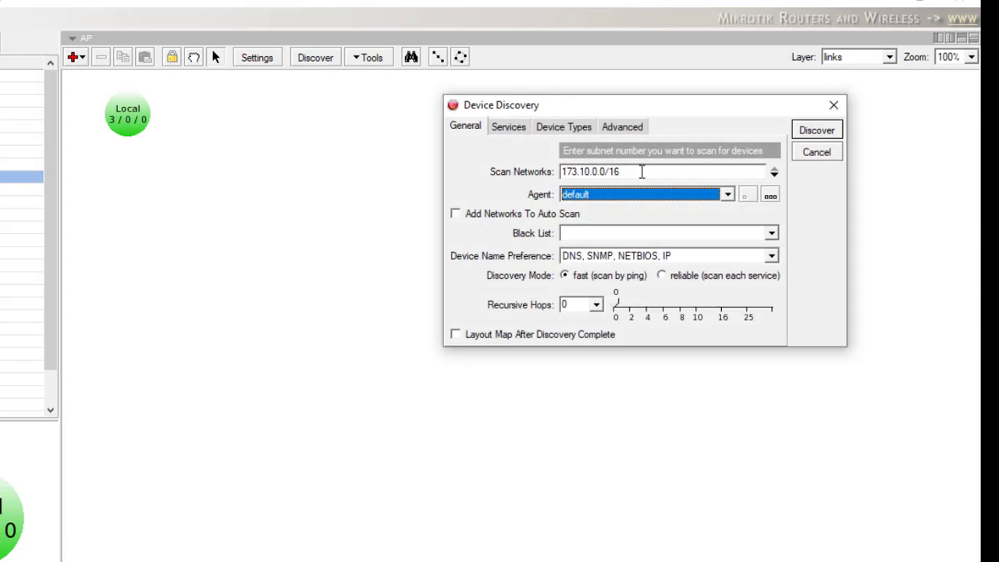
click(642, 171)
text(10)
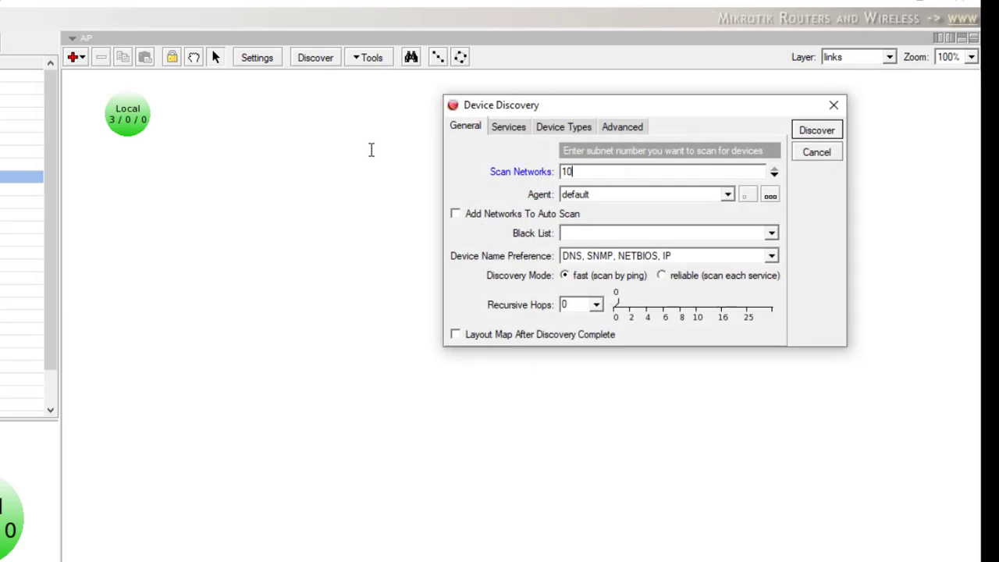
text(.0.0.)
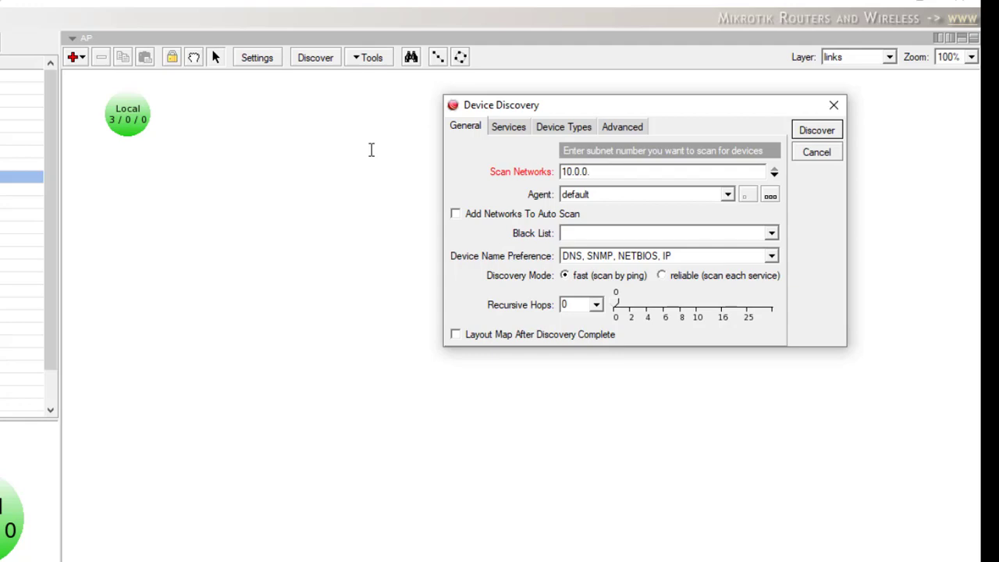
text(0/24)
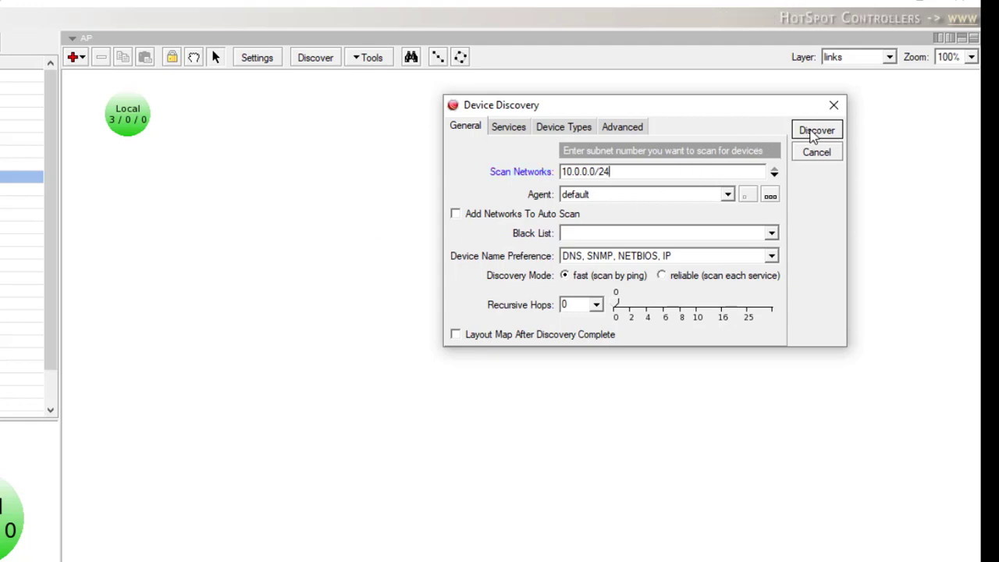
click(816, 130)
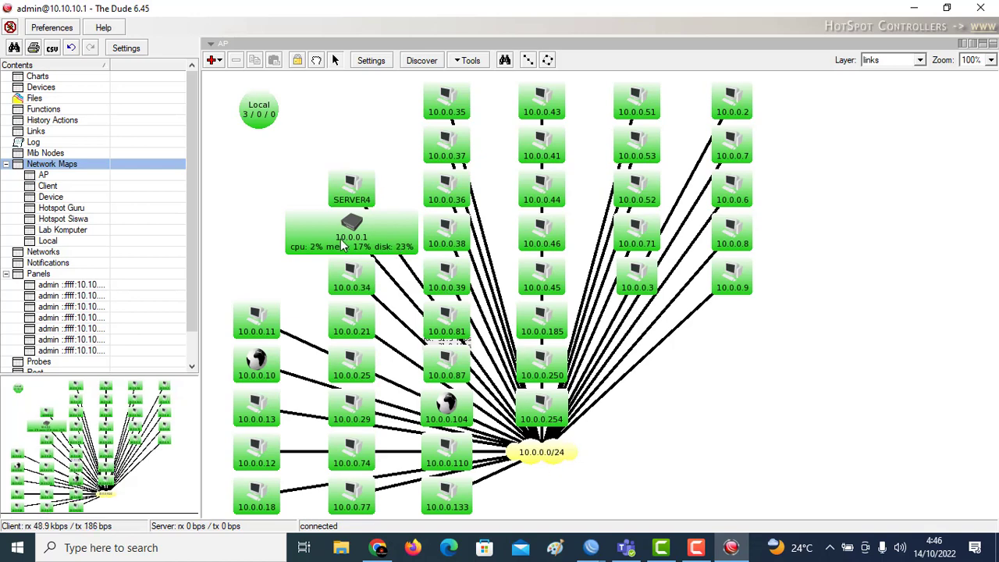
Move the 10.0.0.1 device to the right of the 10.0.0.0/24 network, and reposition AP on the Local map nearer to Client.
drag(348, 238, 789, 450)
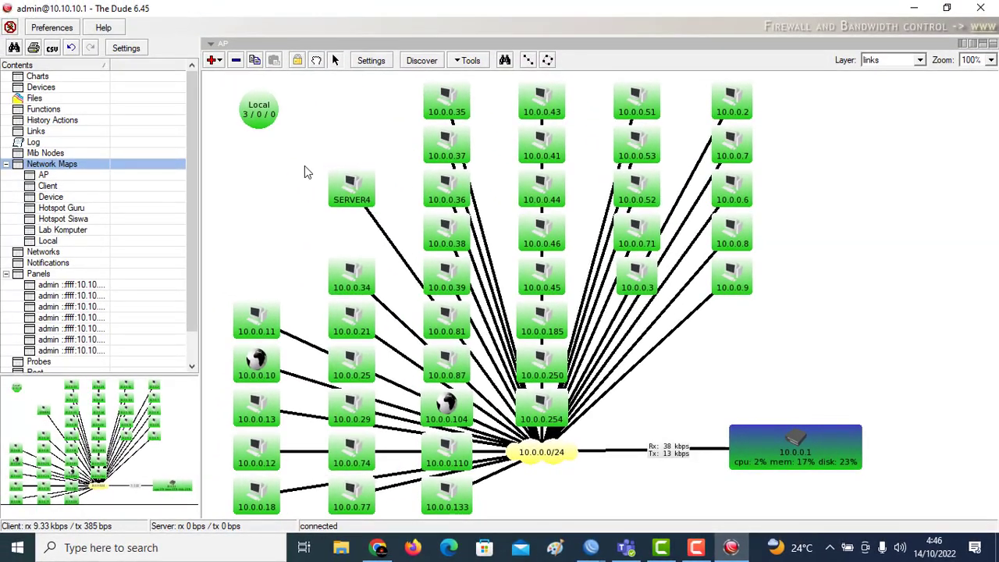
double_click(253, 117)
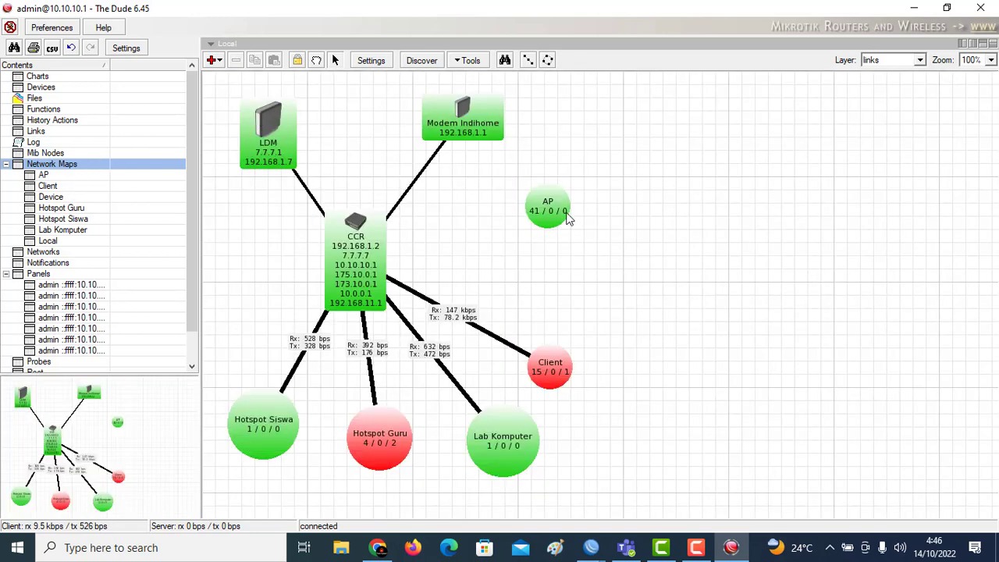
drag(568, 220, 591, 260)
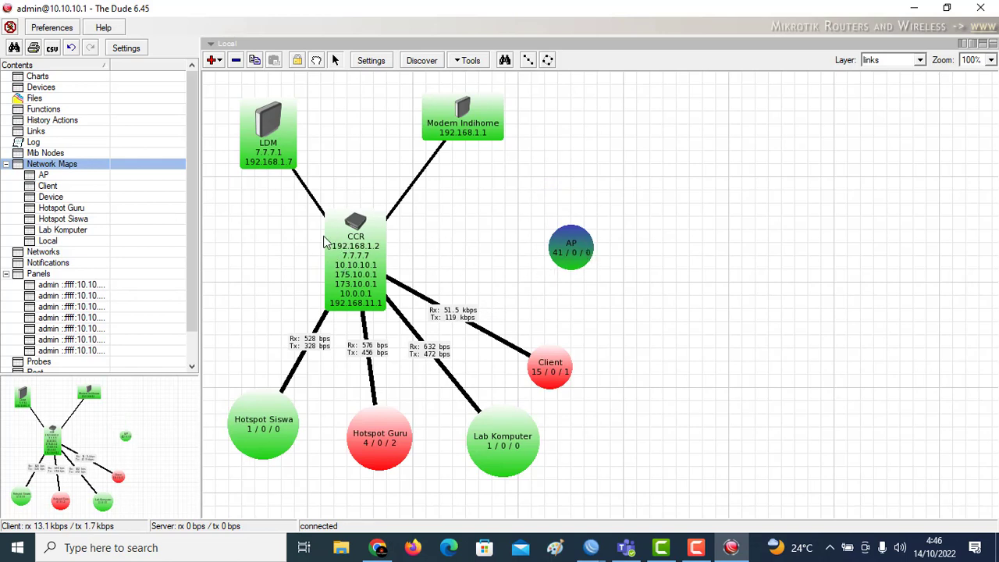
Start a new link from AP to CCR on the Local map, with 10.0.0.1 as the link's device.
drag(572, 253, 562, 247)
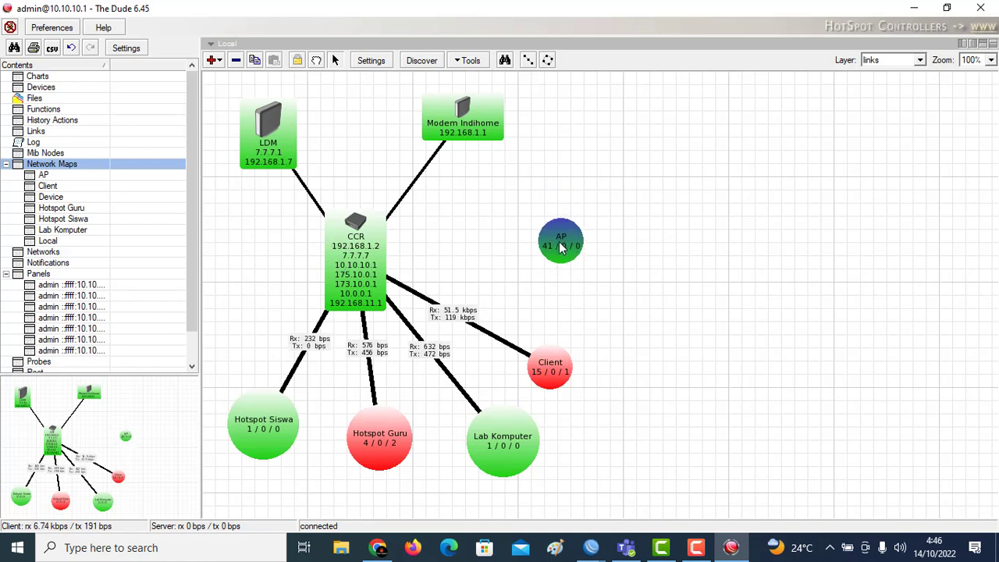
right_click(592, 164)
click(625, 240)
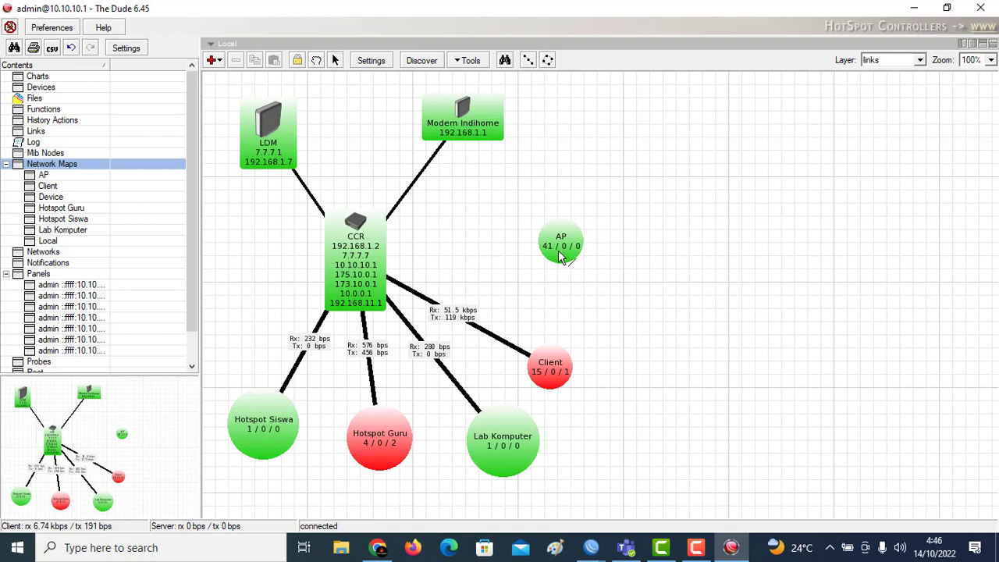
drag(560, 257, 363, 270)
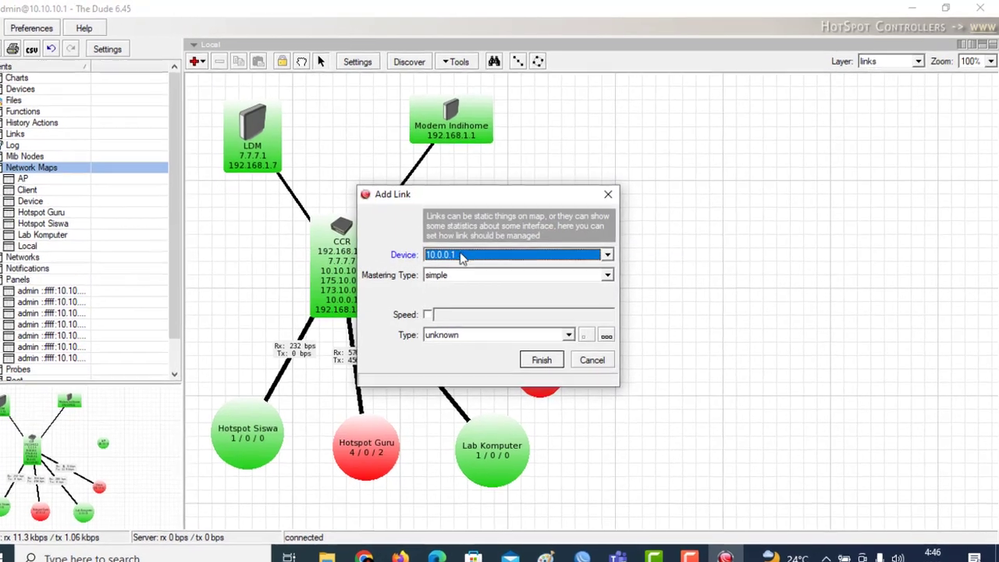
click(478, 249)
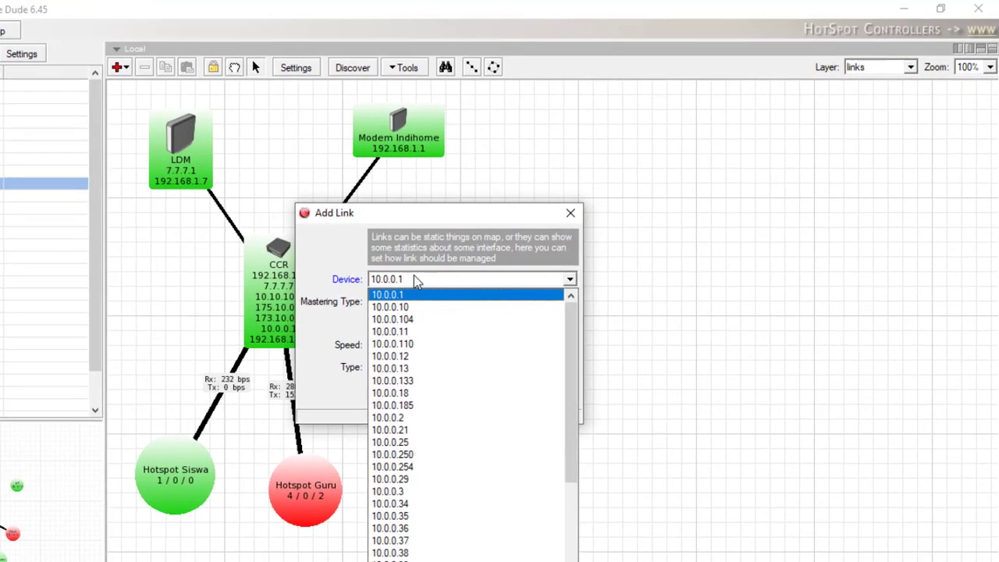
click(414, 277)
click(434, 283)
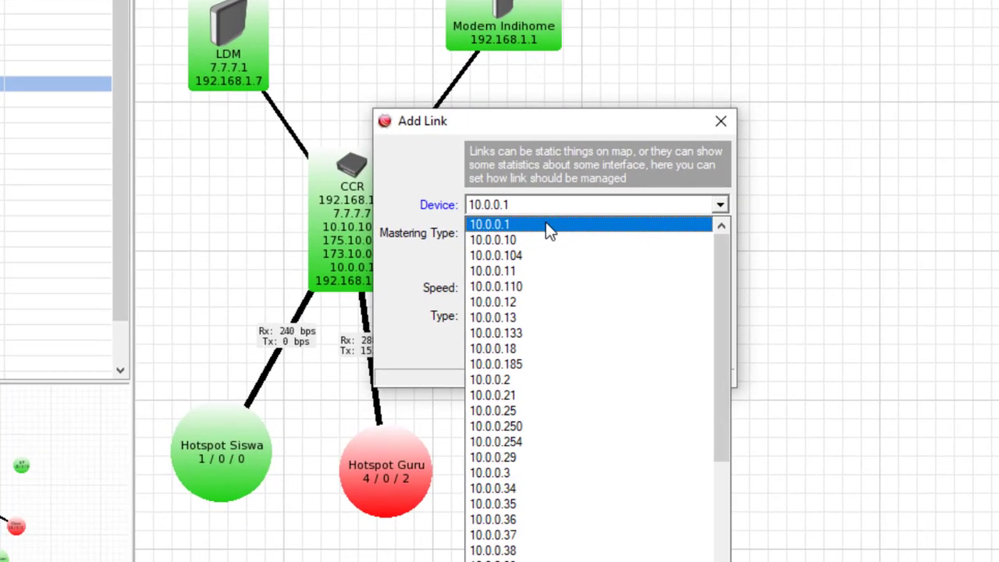
click(545, 224)
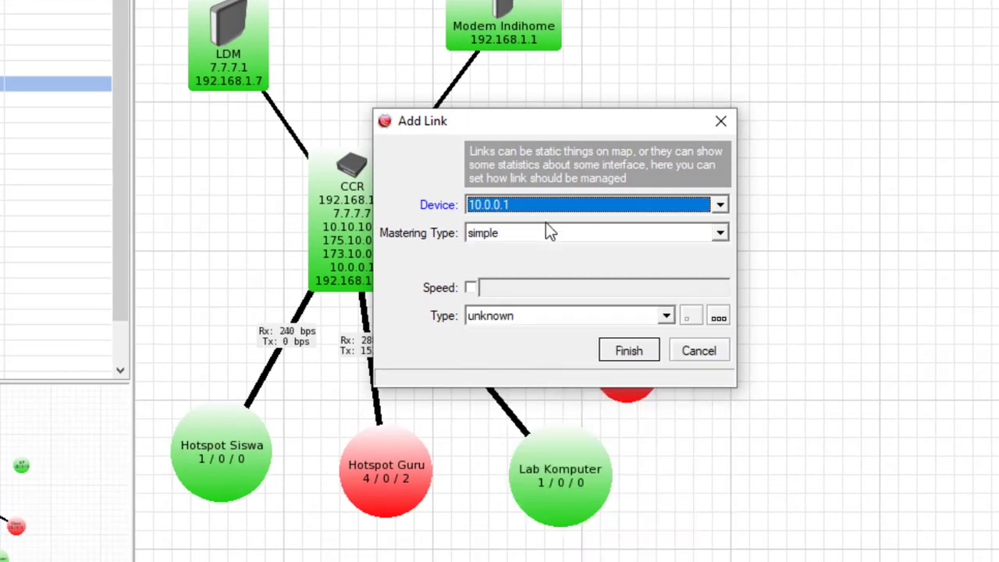
Set the new link's mastering type to snmp and its interface to ether8device (8).
drag(539, 131, 844, 71)
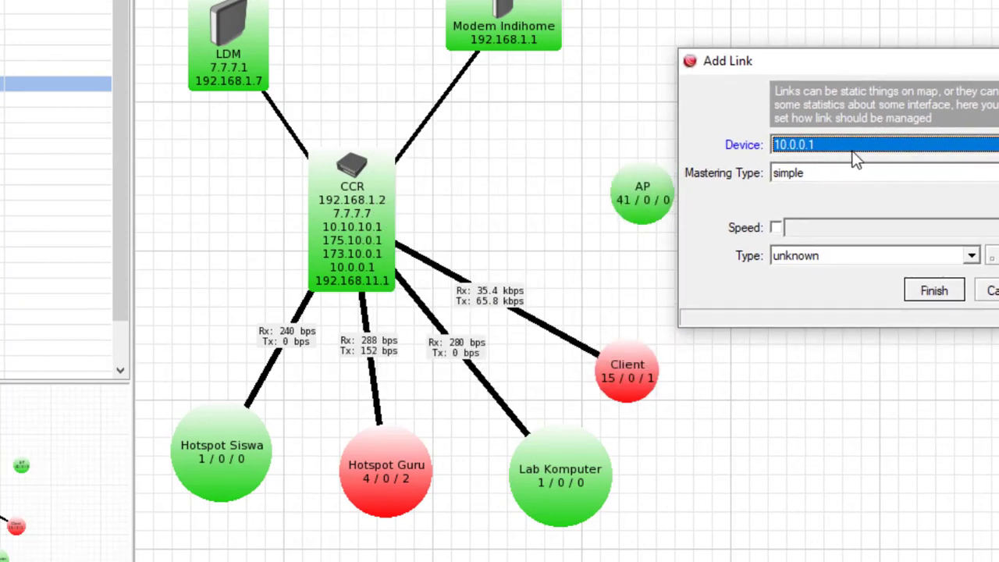
click(823, 176)
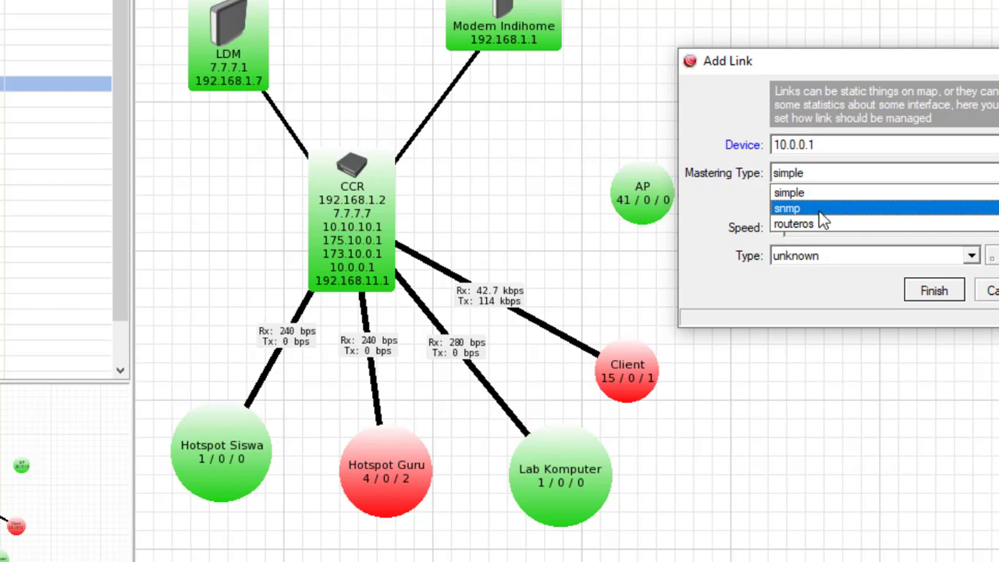
click(819, 209)
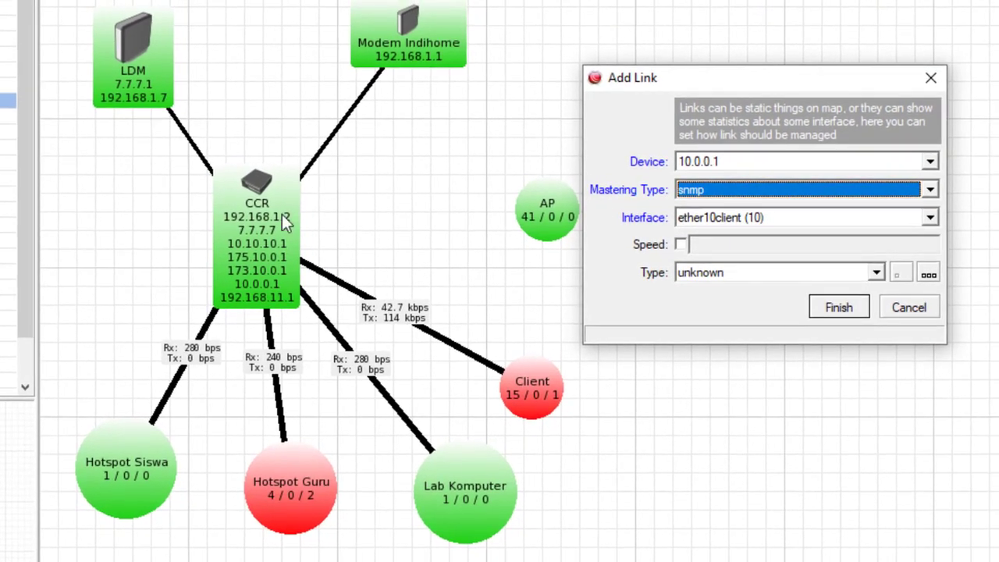
click(838, 205)
click(773, 216)
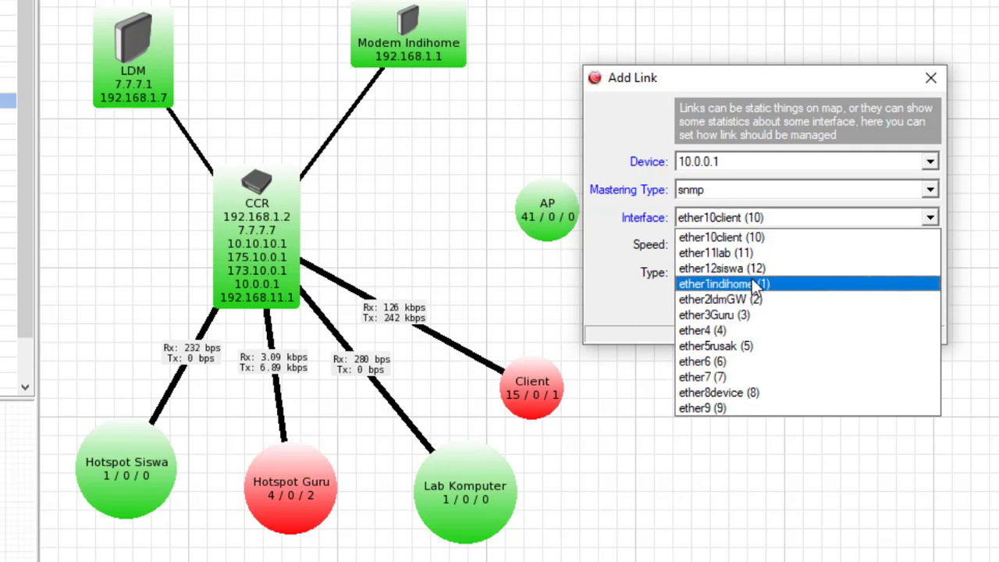
click(736, 395)
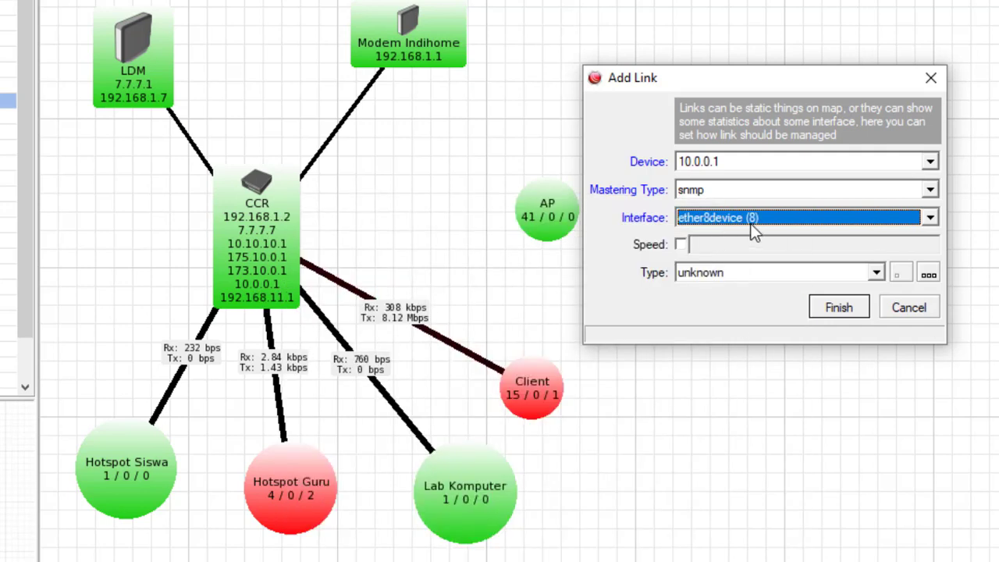
Set the link's speed to 500000000 and its type to gigabit ethernet, and finish adding the link.
click(681, 244)
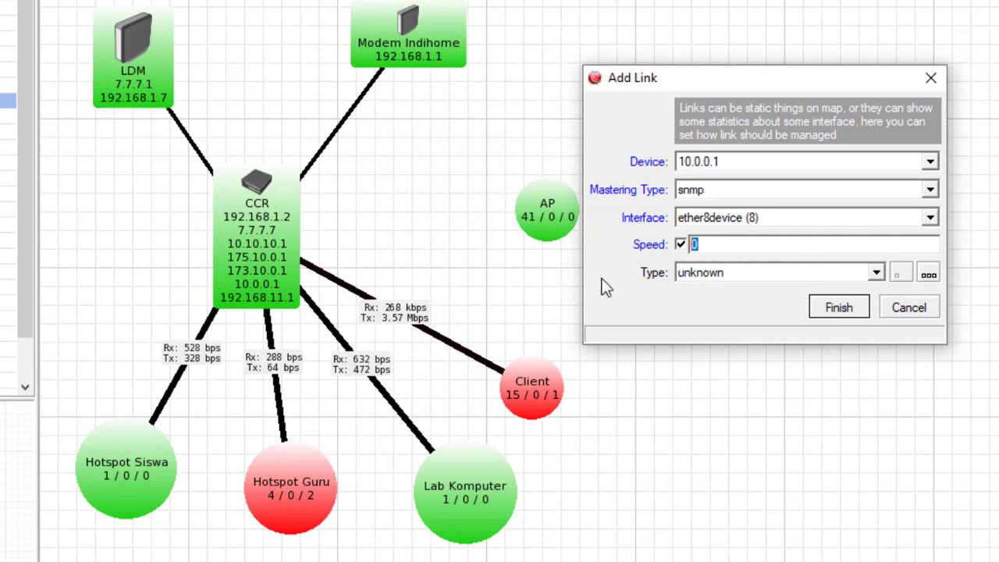
mouse_move(532, 212)
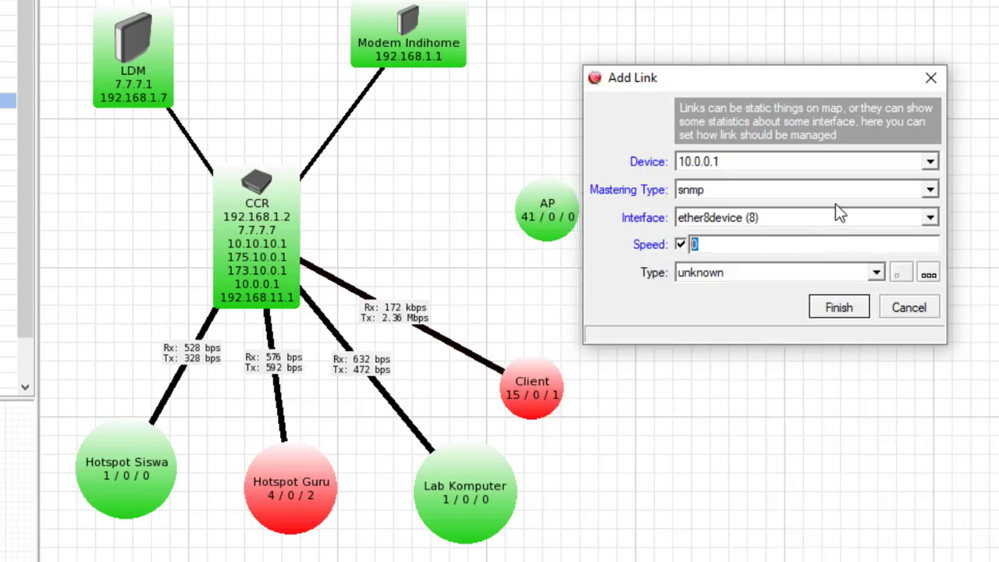
text(00000000)
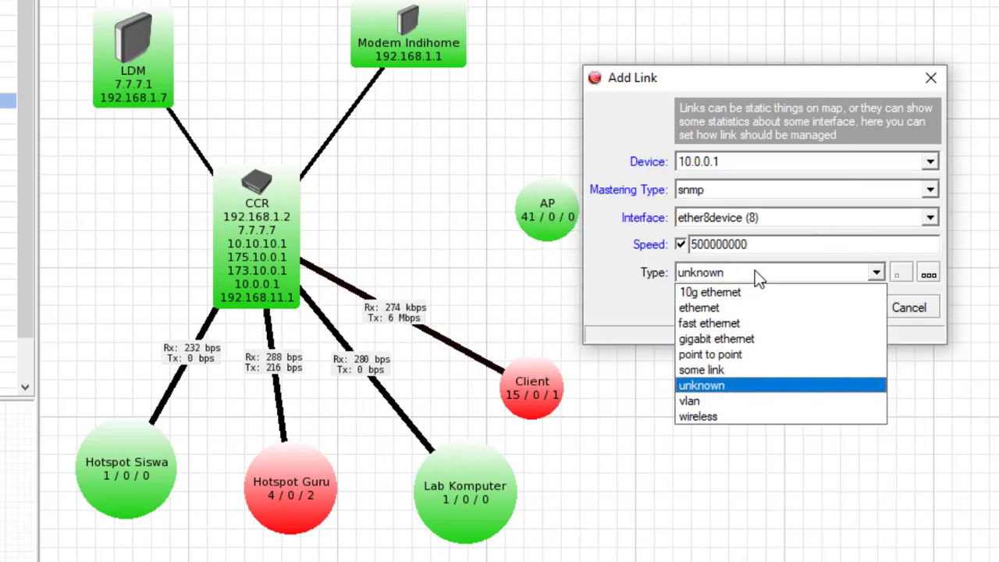
click(754, 271)
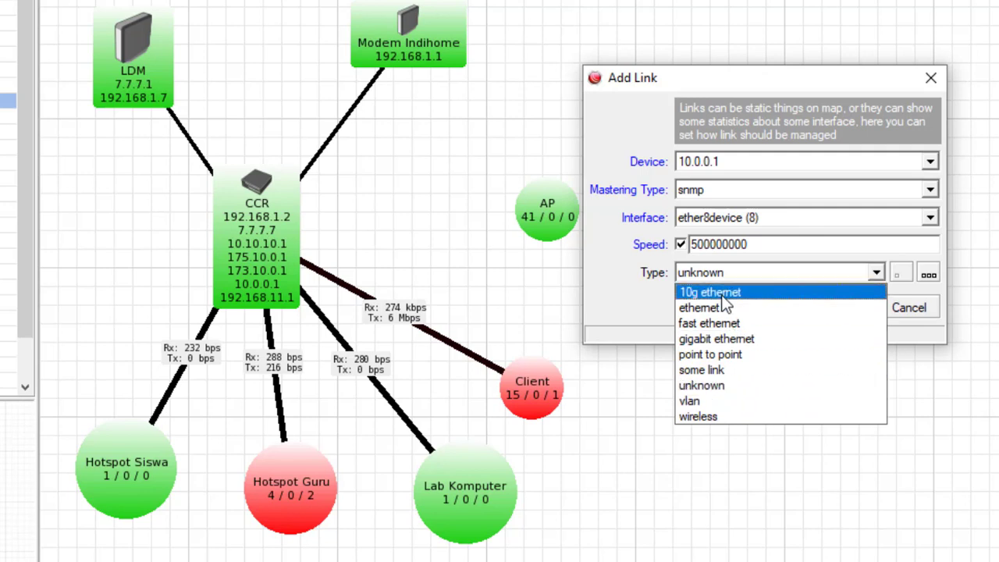
click(768, 345)
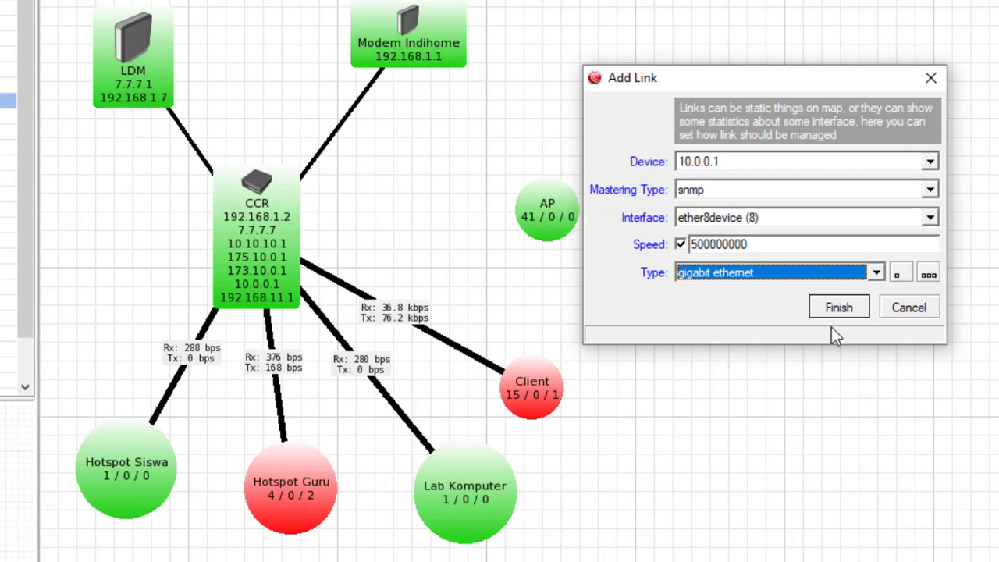
click(839, 308)
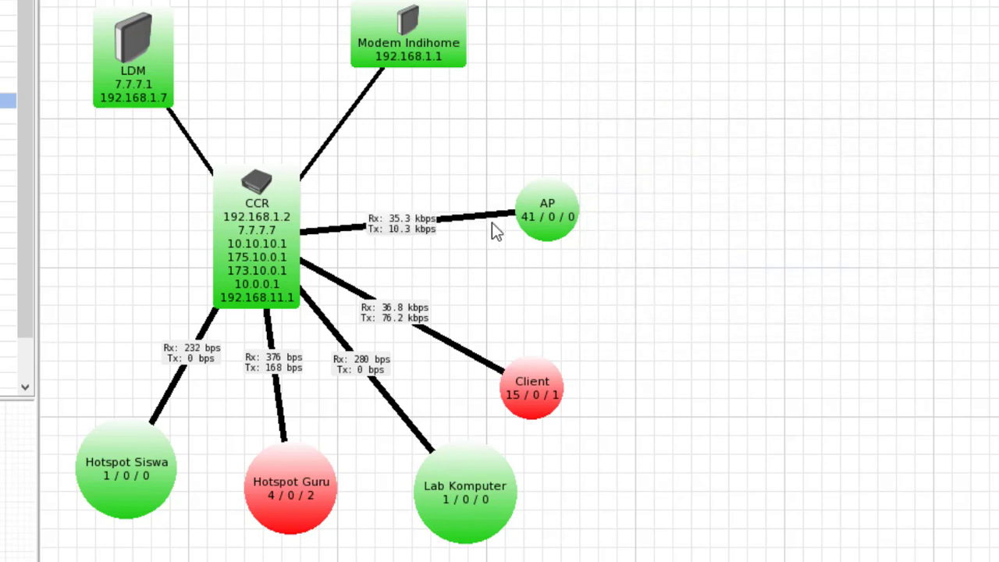
Reposition AP on the Local map slightly closer to CCR, above Client.
drag(558, 212, 616, 244)
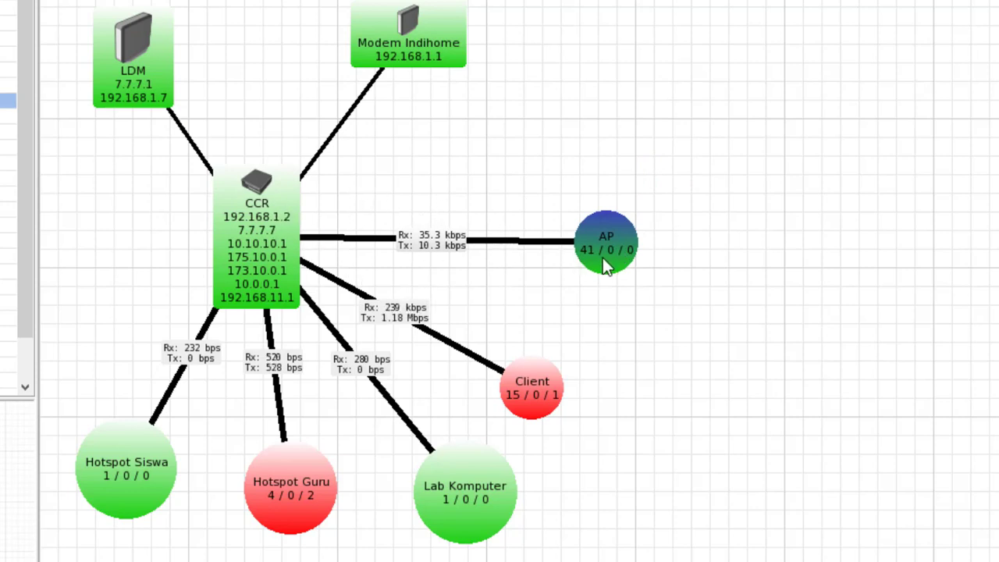
drag(607, 233, 515, 214)
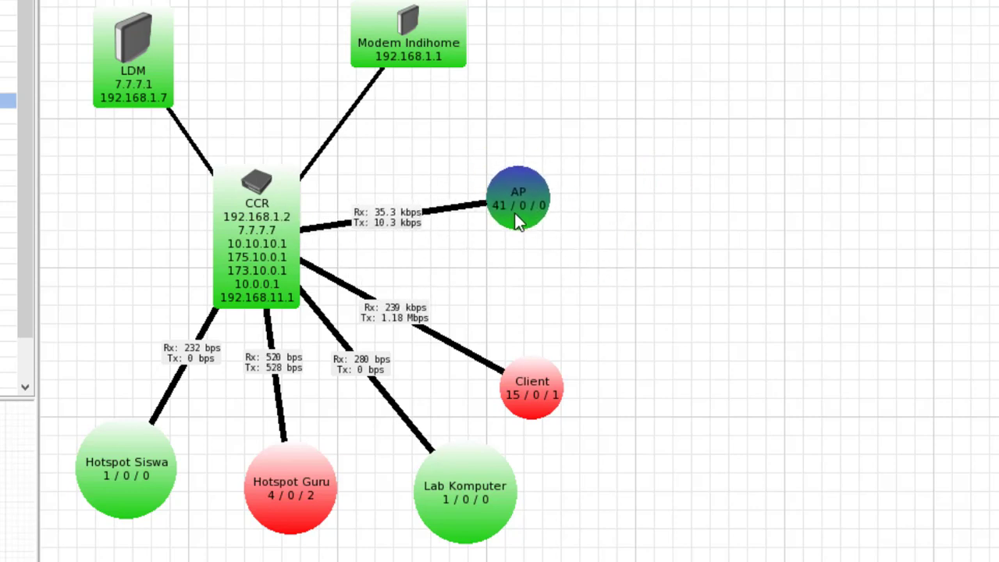
Examine the device statuses in the AP and Client submaps, and return to the Local map.
mouse_move(515, 195)
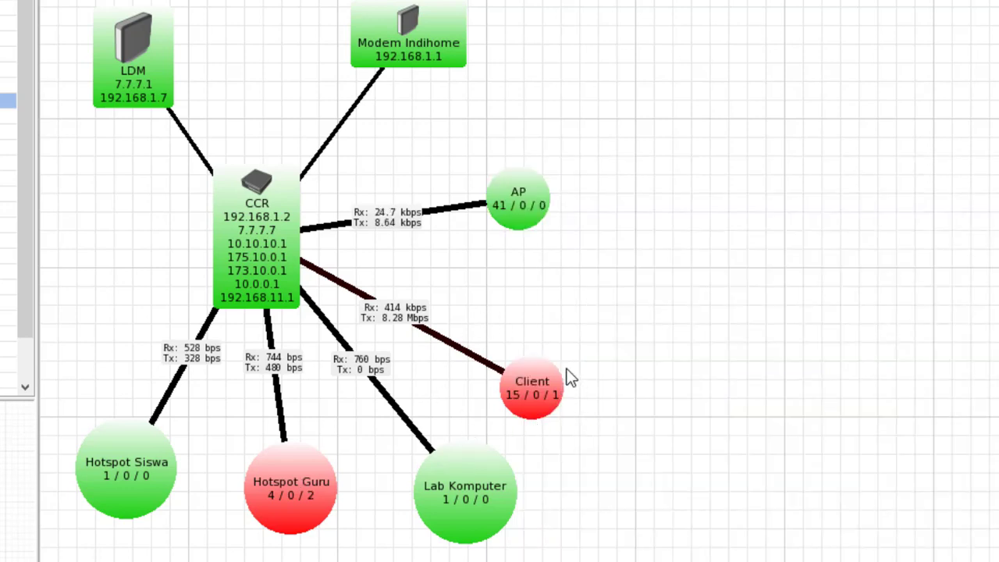
mouse_move(526, 379)
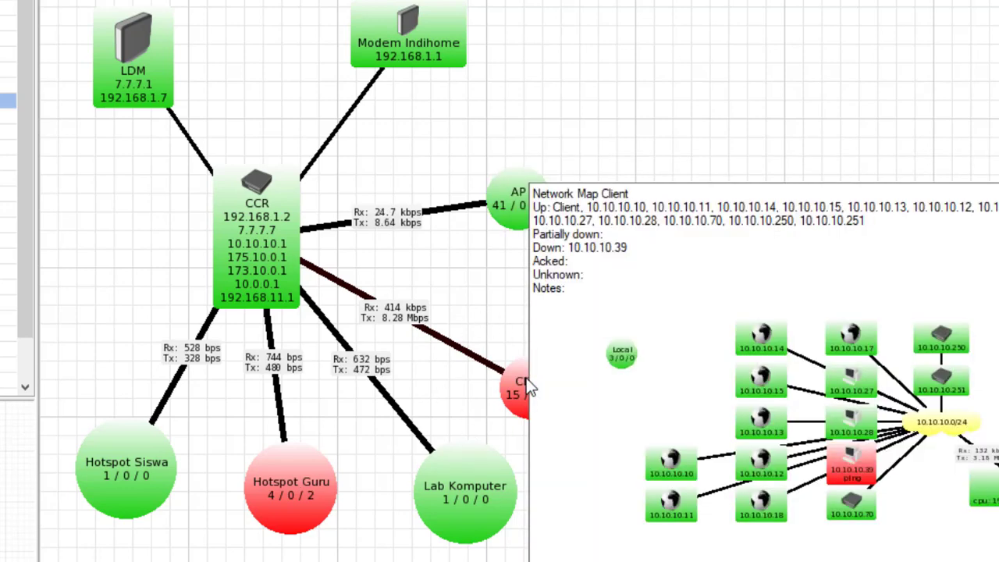
click(522, 390)
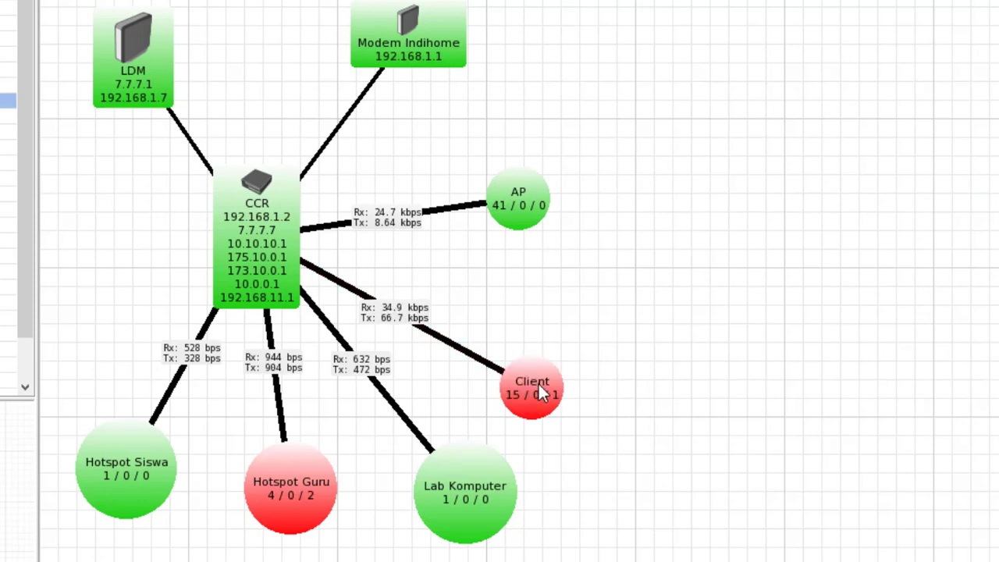
double_click(538, 382)
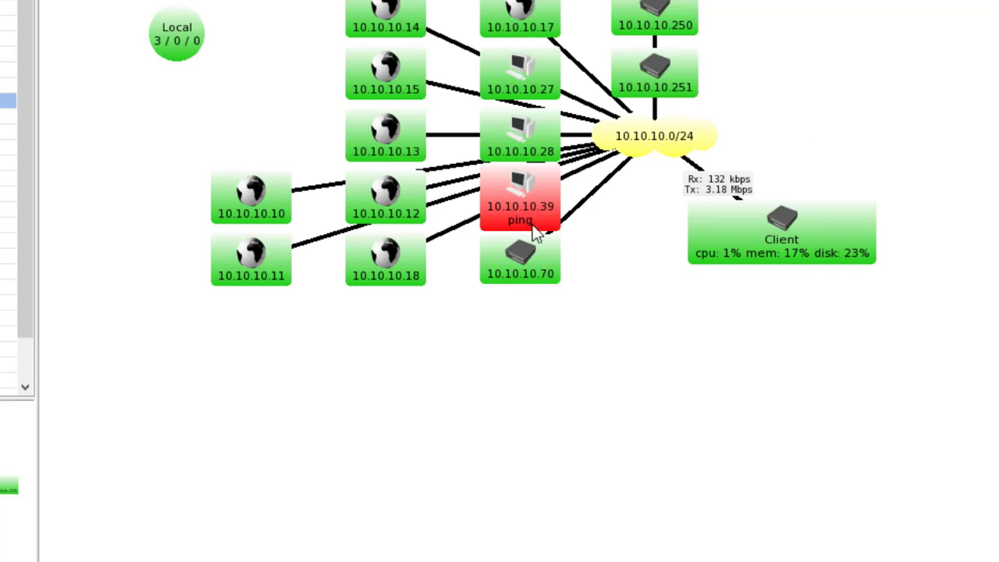
click(751, 248)
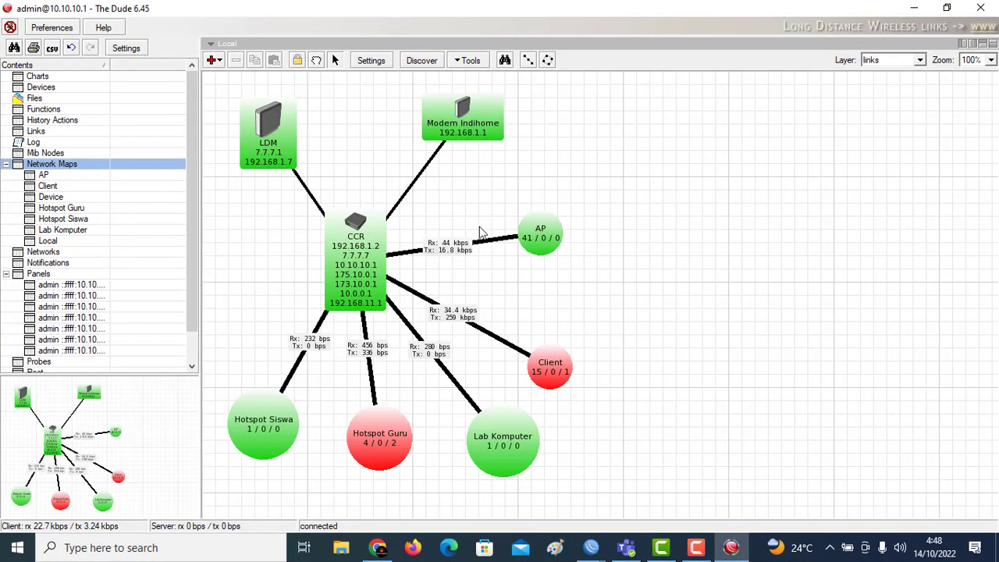
Move CCR slightly up and to the left on the Local map, and keep the window maximized.
mouse_move(362, 275)
mouse_down()
mouse_move(341, 267)
mouse_move(356, 277)
mouse_up()
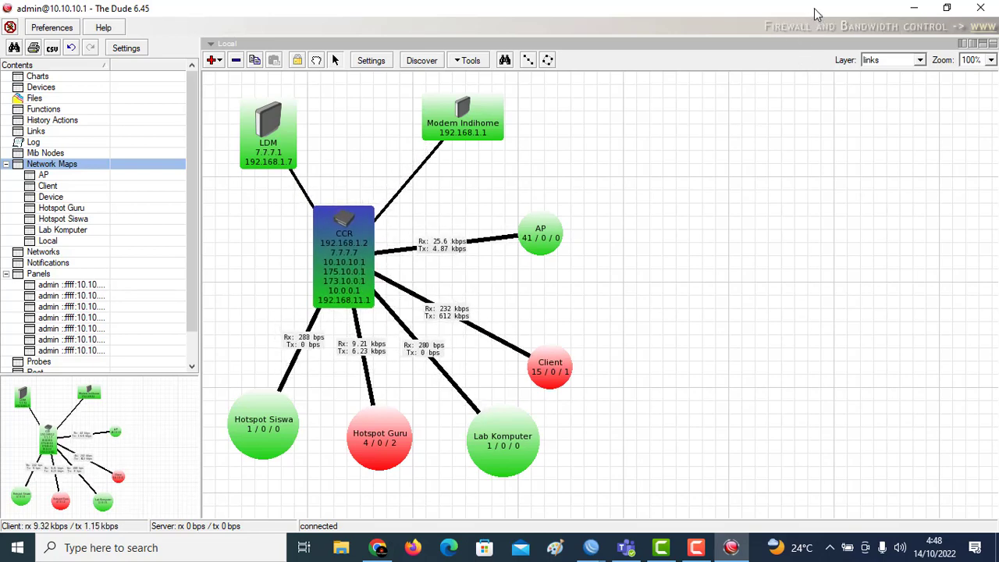
double_click(814, 14)
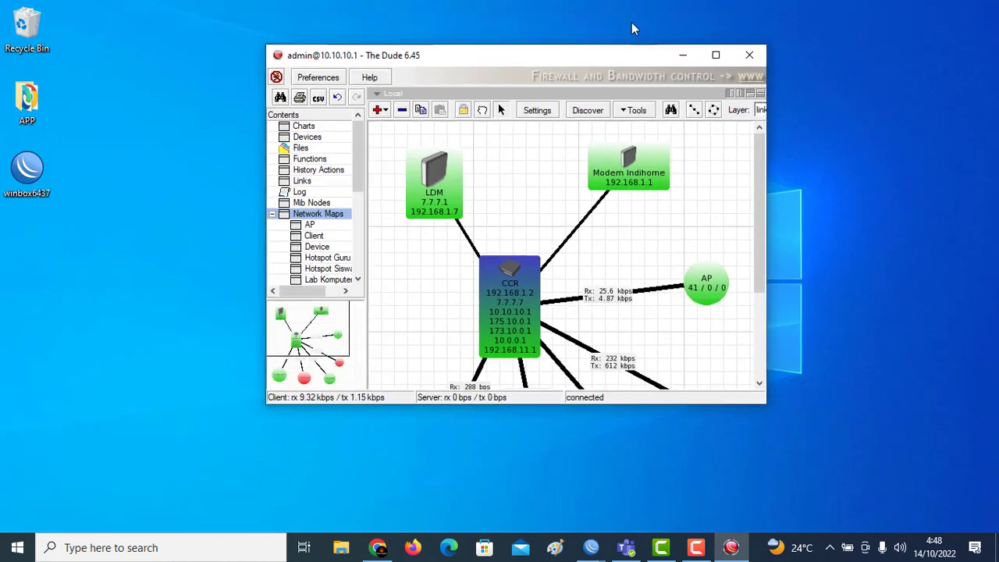
double_click(544, 62)
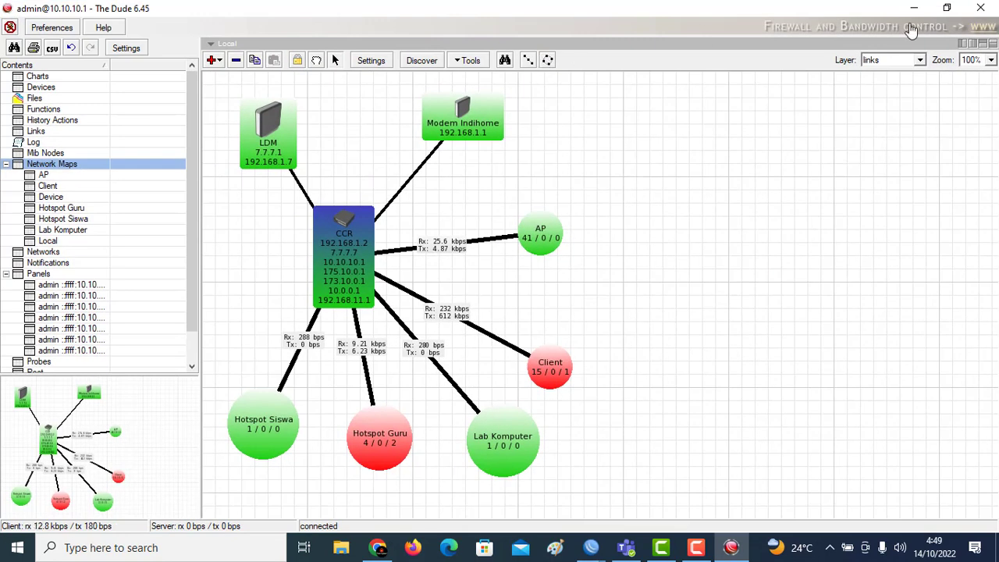